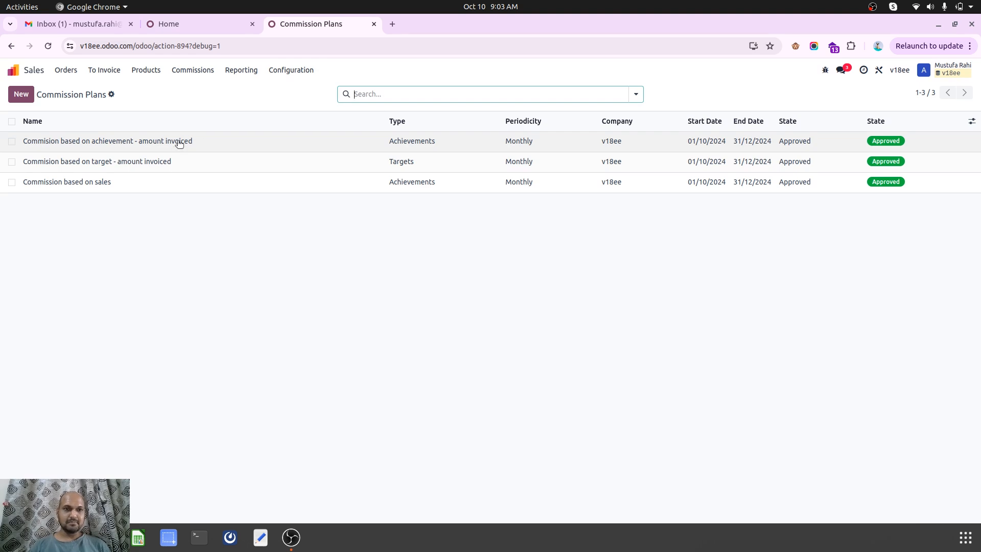
# Reset the "Commission based on sales" plan to draft and rename it "Commission based on amount total sales".
pyautogui.click(166, 179)
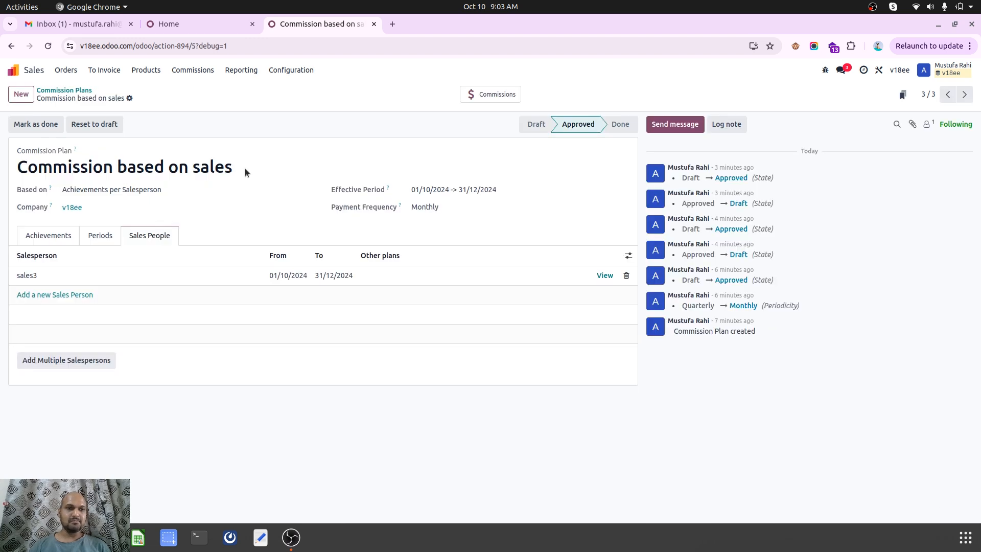
pyautogui.click(85, 124)
pyautogui.click(193, 167)
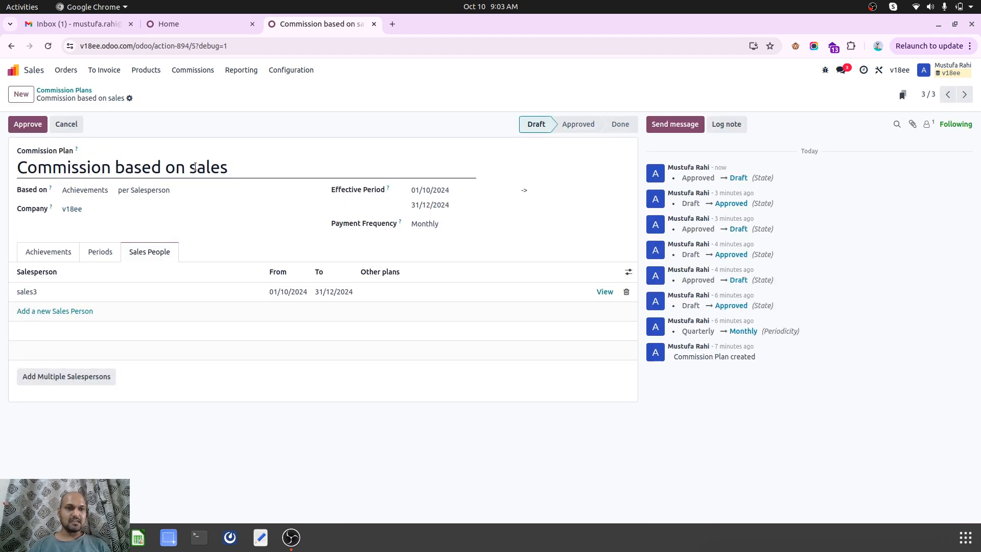
pyautogui.write('amount total')
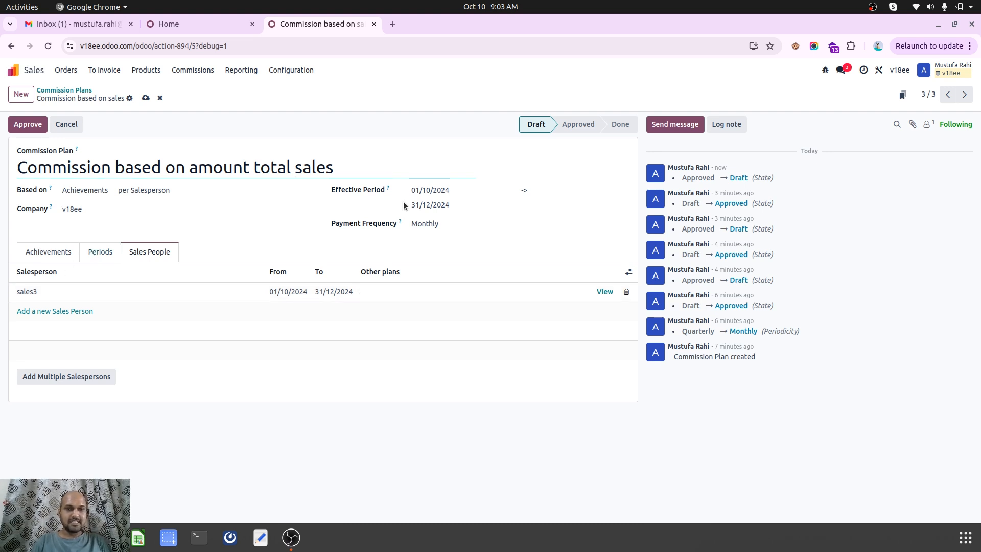
# Choose Amount Sold as the commission plan's achievement type, then save and approve the plan.
pyautogui.click(98, 252)
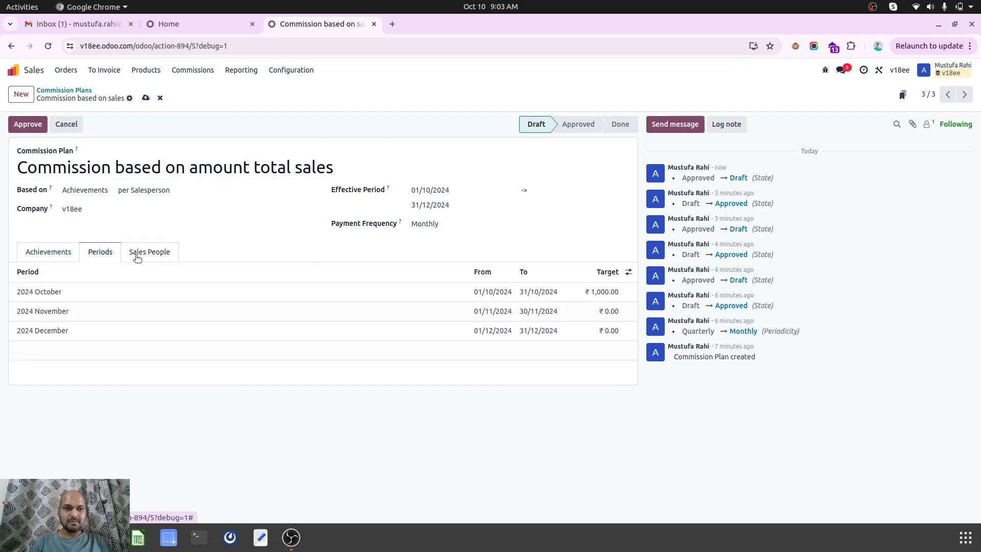
pyautogui.click(49, 258)
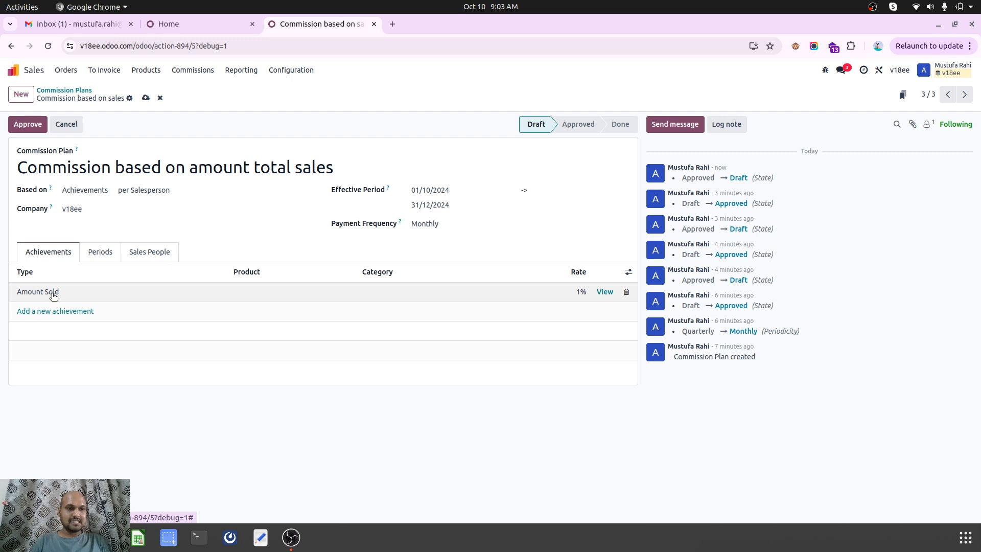
pyautogui.click(53, 294)
pyautogui.click(54, 293)
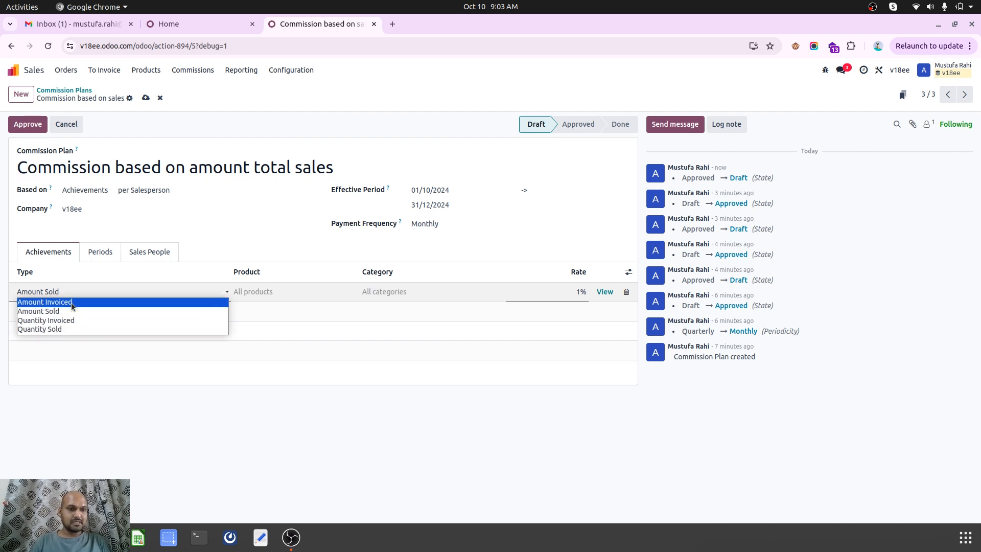
pyautogui.click(72, 311)
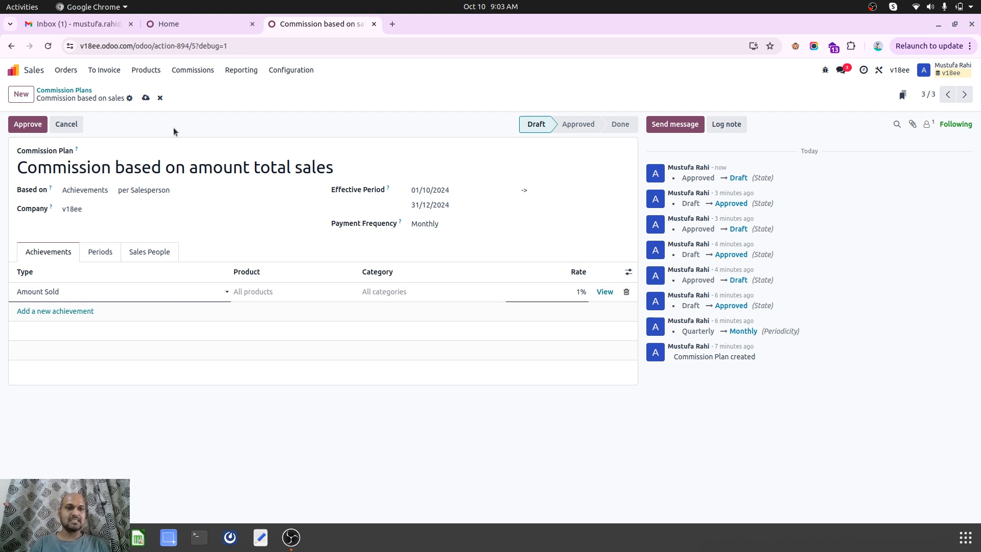
pyautogui.click(145, 98)
pyautogui.click(28, 122)
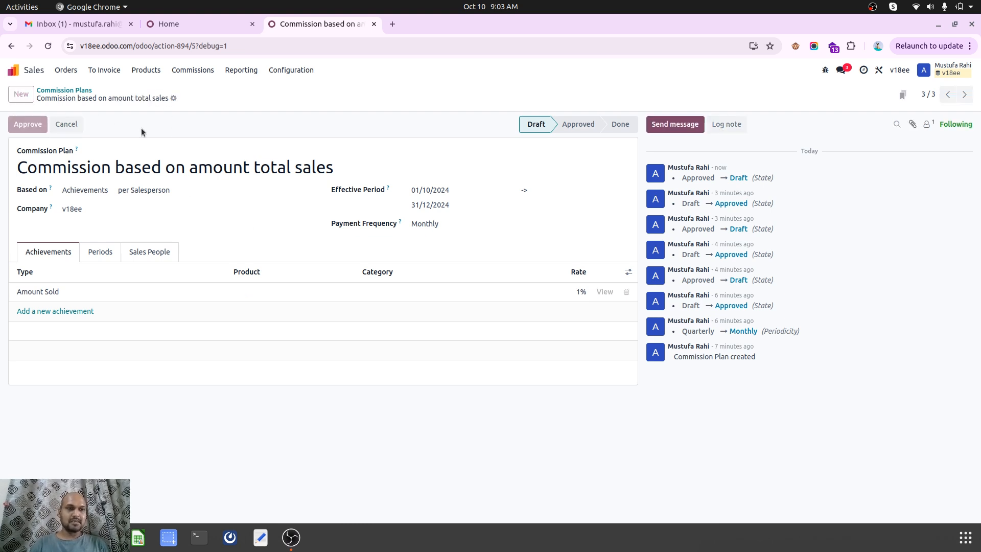
# Create a new sales quotation for Customer1.
pyautogui.click(232, 24)
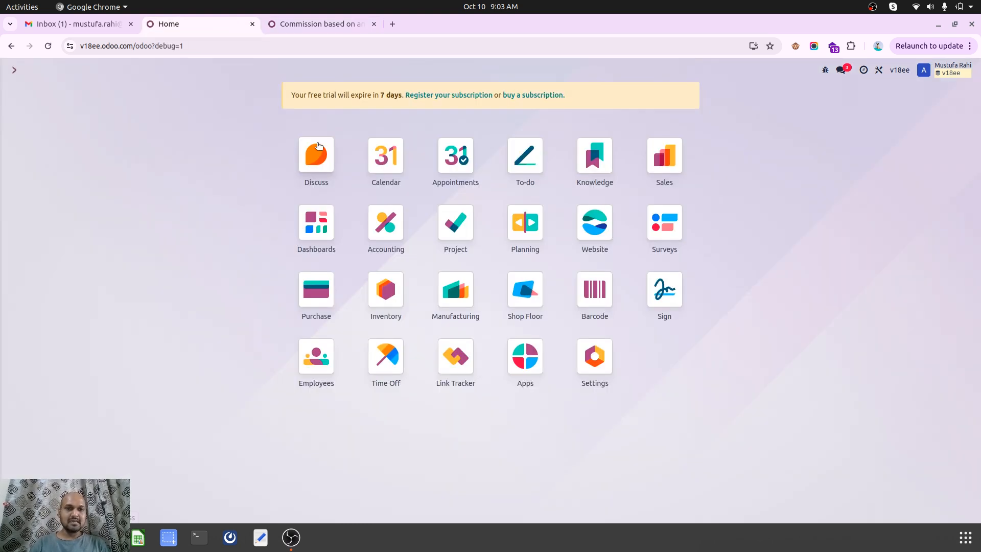
pyautogui.click(659, 166)
pyautogui.click(21, 94)
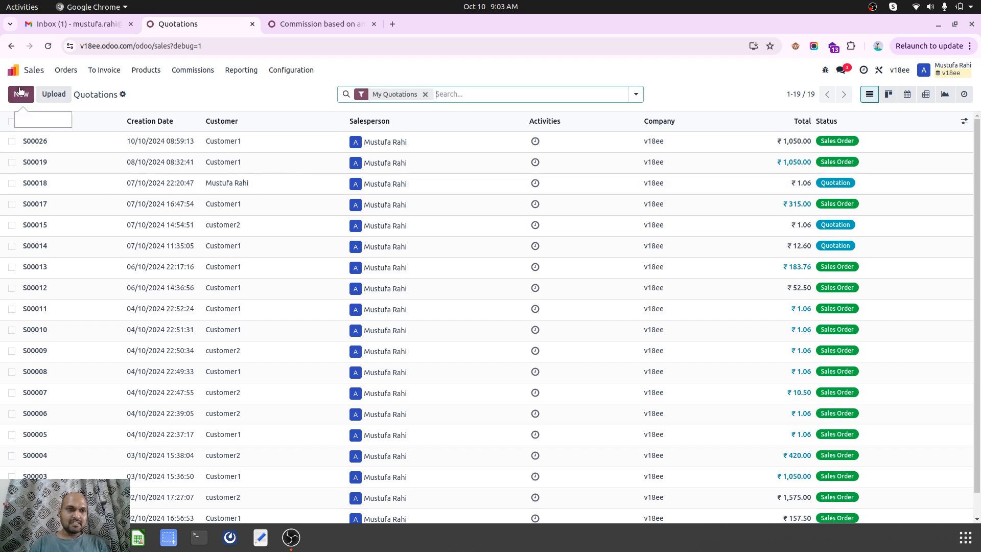
pyautogui.click(162, 175)
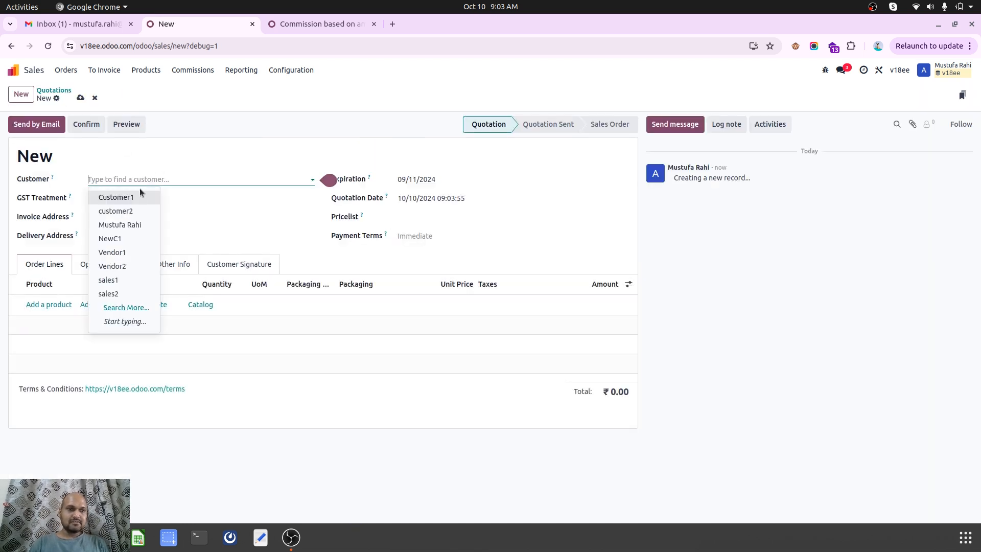
pyautogui.click(137, 190)
# Set the quotation's salesperson to sales3.
pyautogui.click(176, 265)
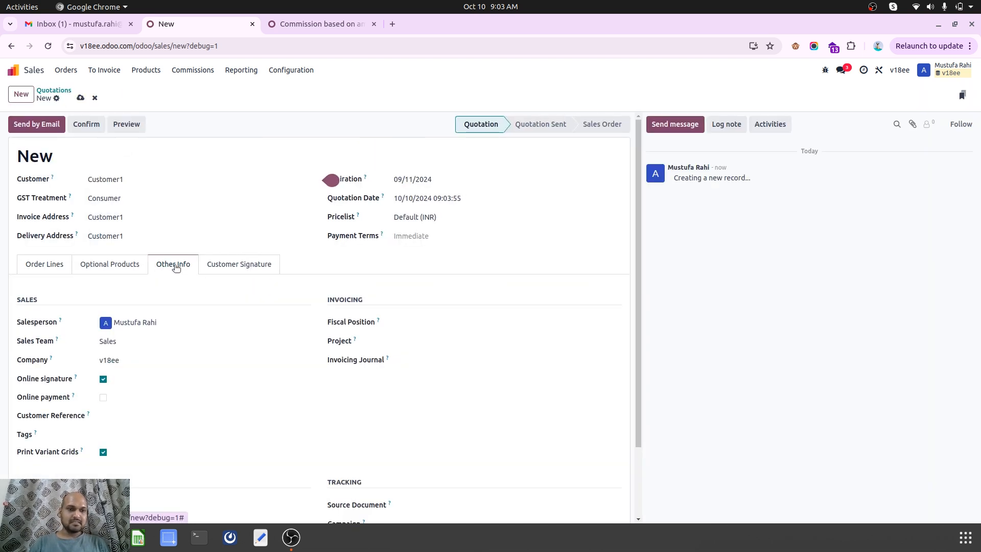
pyautogui.click(200, 322)
pyautogui.press('BackSpace')
pyautogui.click(149, 372)
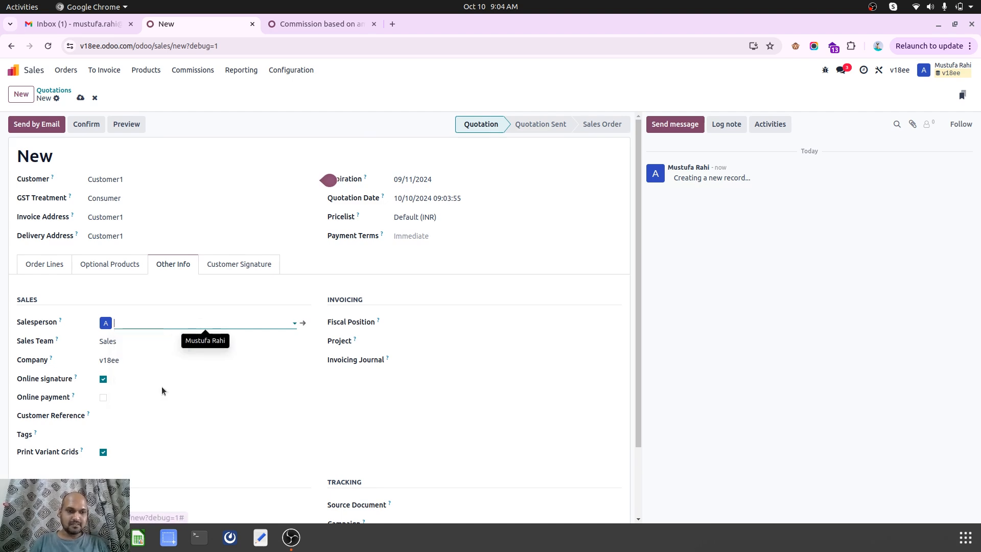
# Add the Bottle product to the order lines with the 500 G packaging size.
pyautogui.click(44, 265)
pyautogui.click(55, 305)
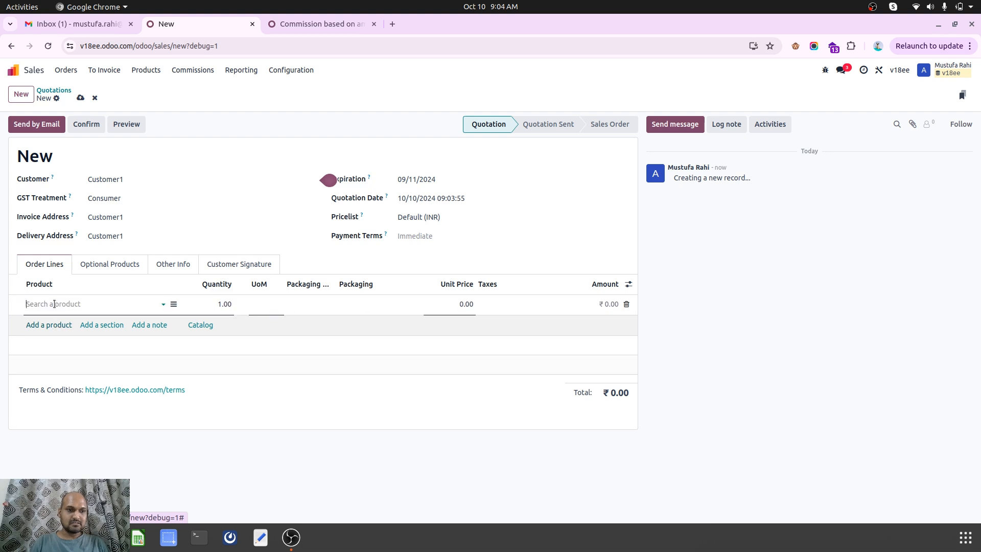
pyautogui.write('boo')
pyautogui.press('BackSpace')
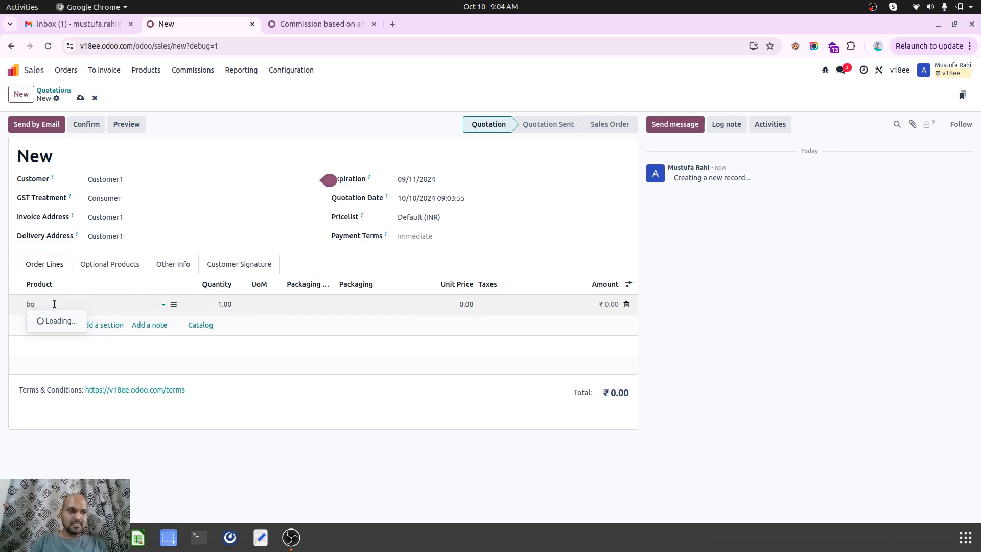
pyautogui.press('Down')
pyautogui.press('Return')
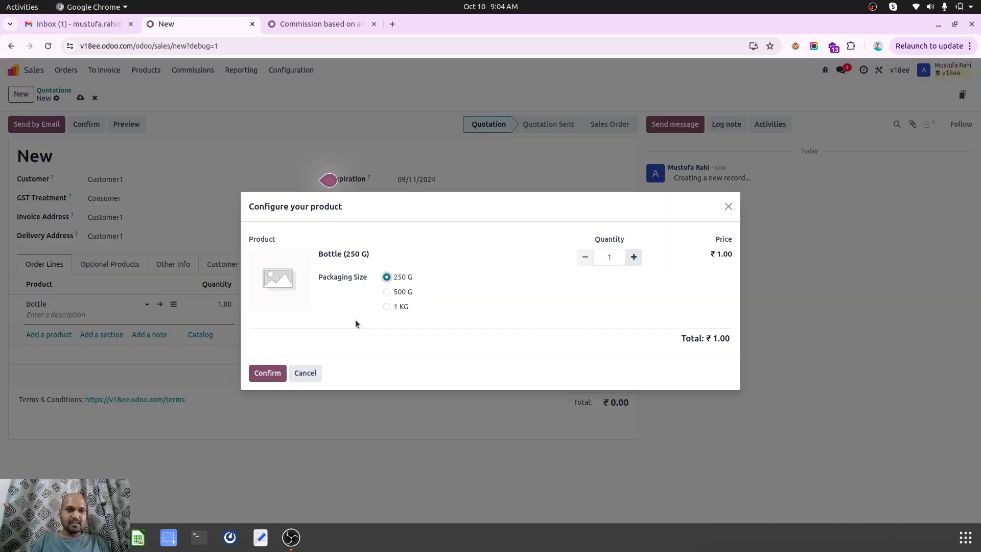
pyautogui.click(402, 292)
pyautogui.click(267, 373)
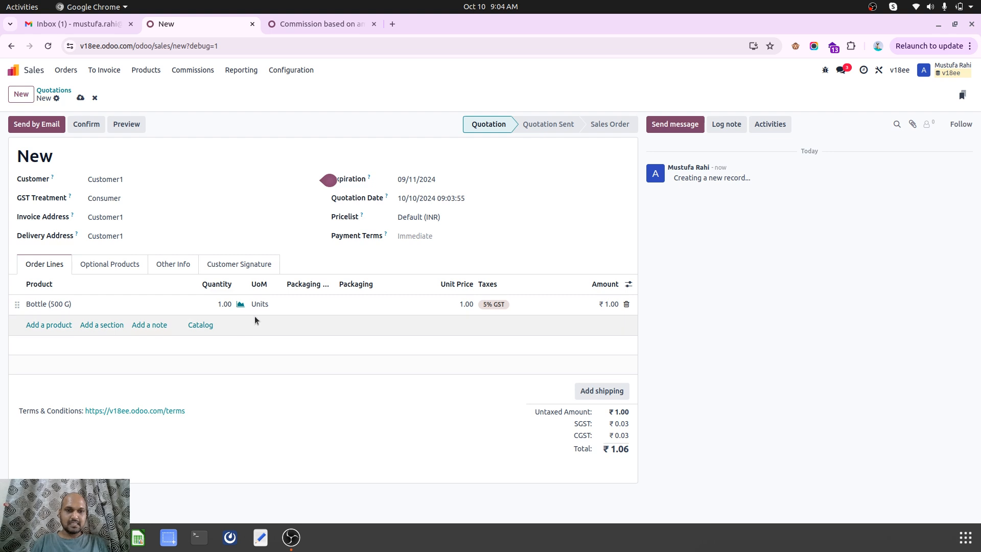
# Set the Bottle line's quantity to 4 and its unit price to 500.
pyautogui.click(226, 306)
pyautogui.write('4')
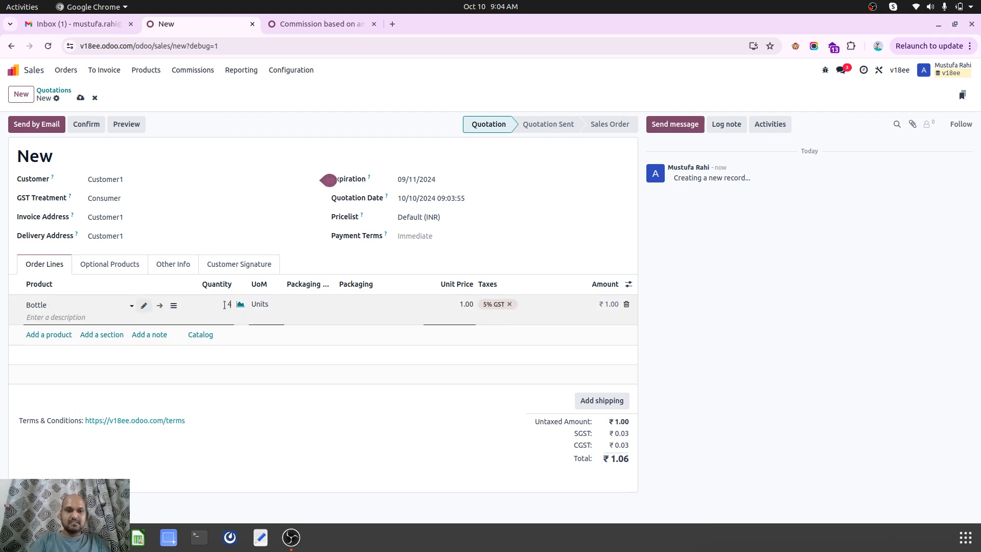
pyautogui.press('Tab')
pyautogui.press('Tab')
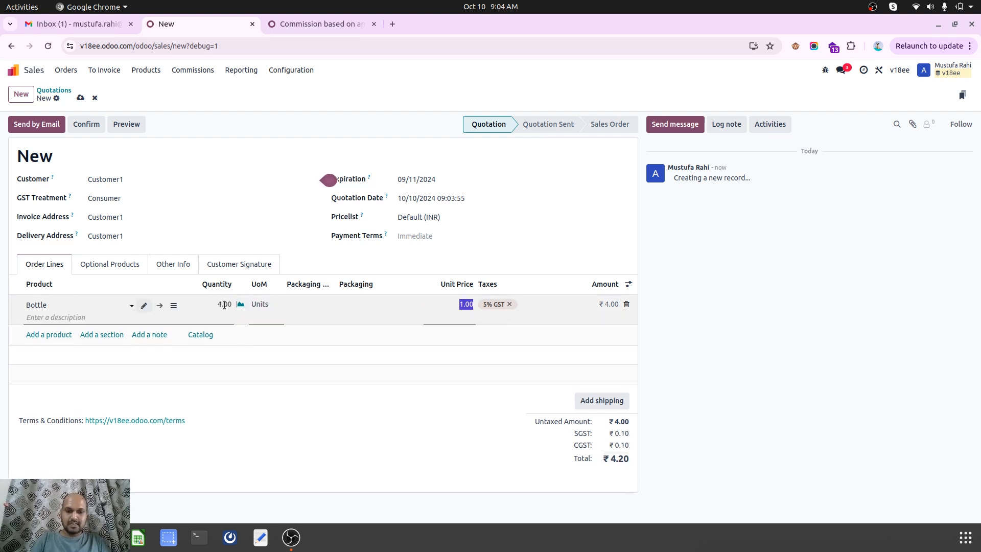
pyautogui.write('500')
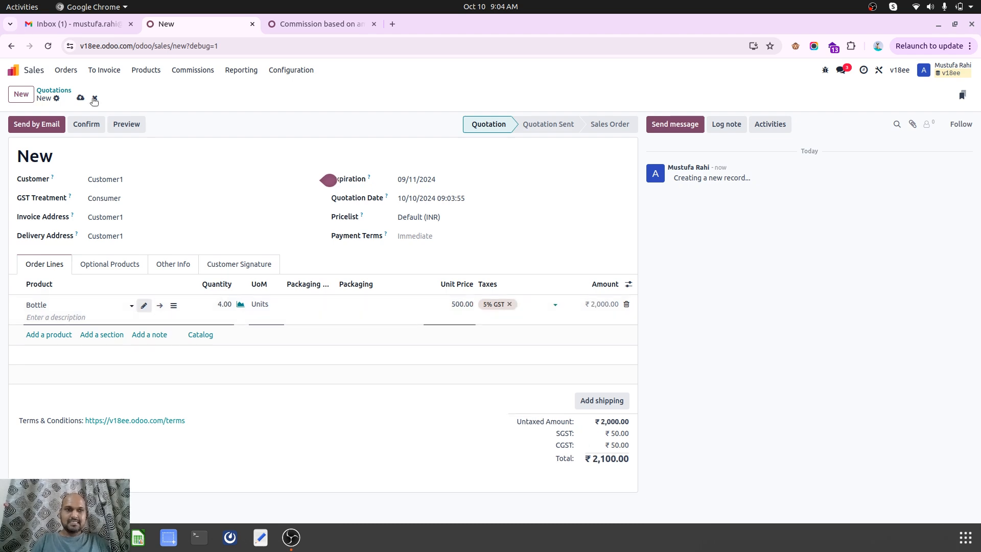
# Save and confirm the quotation as a sales order, and check the salesperson assigned to it.
pyautogui.click(79, 95)
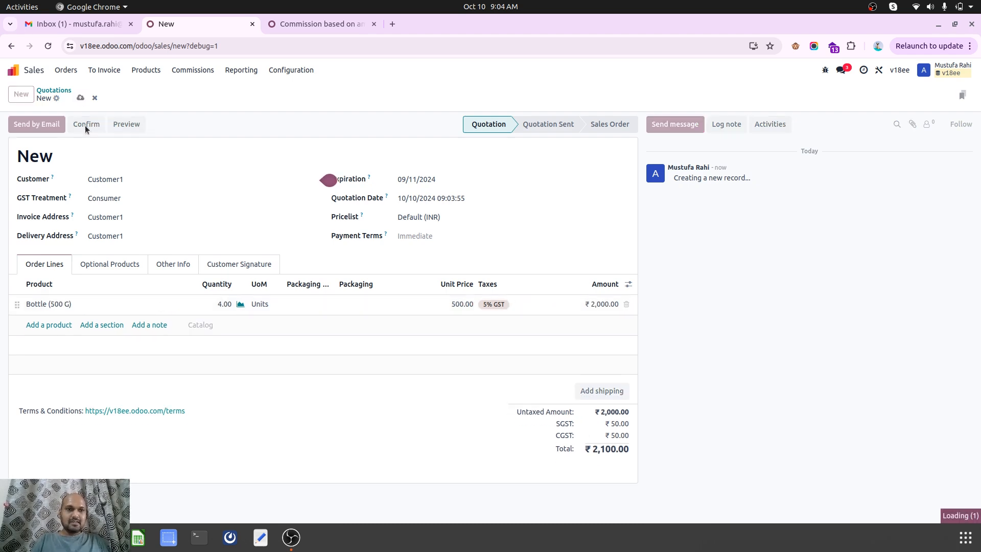
pyautogui.click(86, 125)
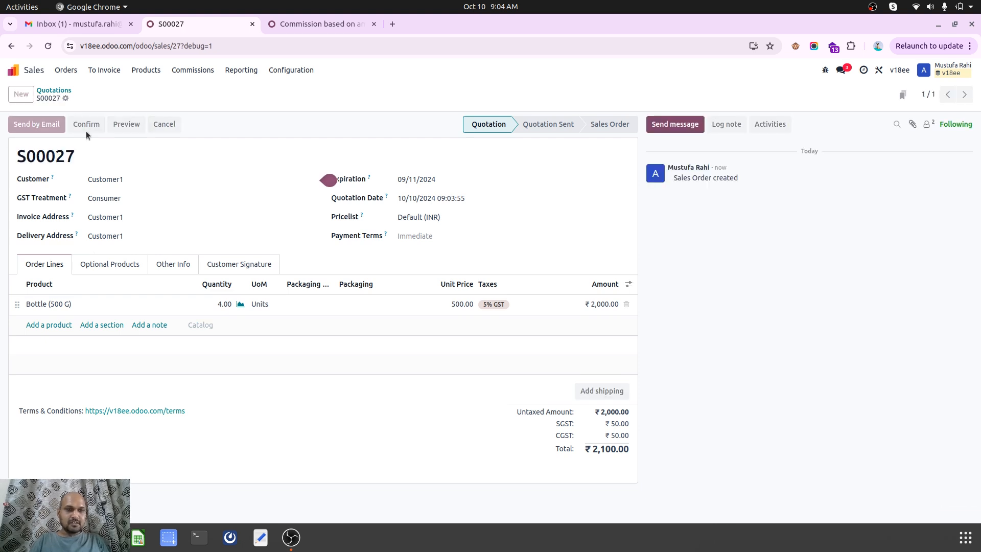
pyautogui.click(107, 263)
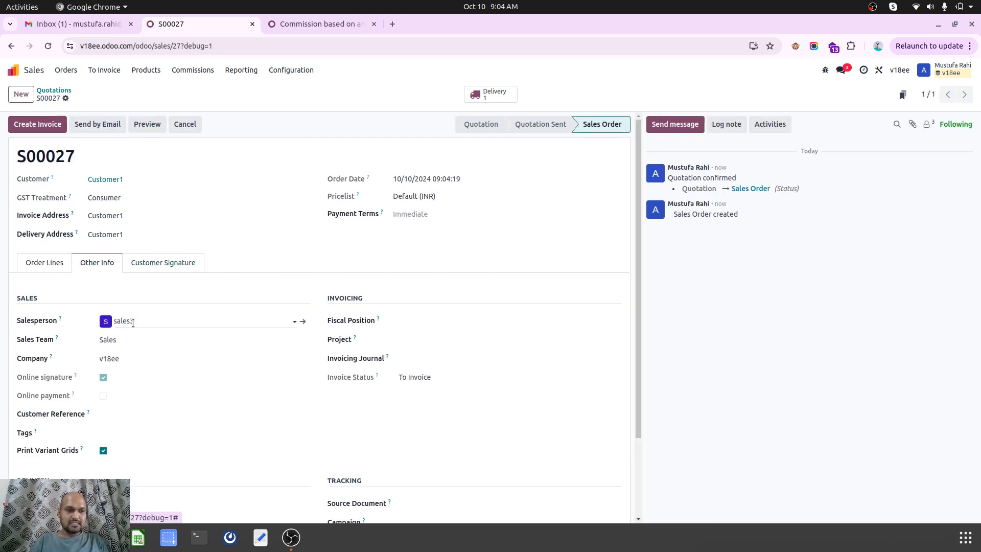
pyautogui.click(53, 266)
# Open the list of all commissions and compare the sales3 entry with the confirmed sales order.
pyautogui.click(296, 24)
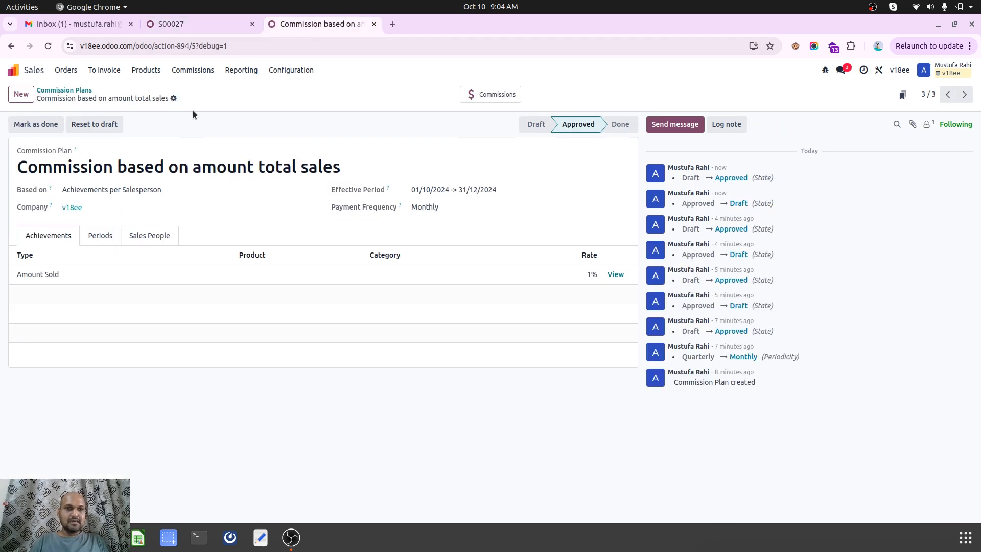
pyautogui.click(86, 91)
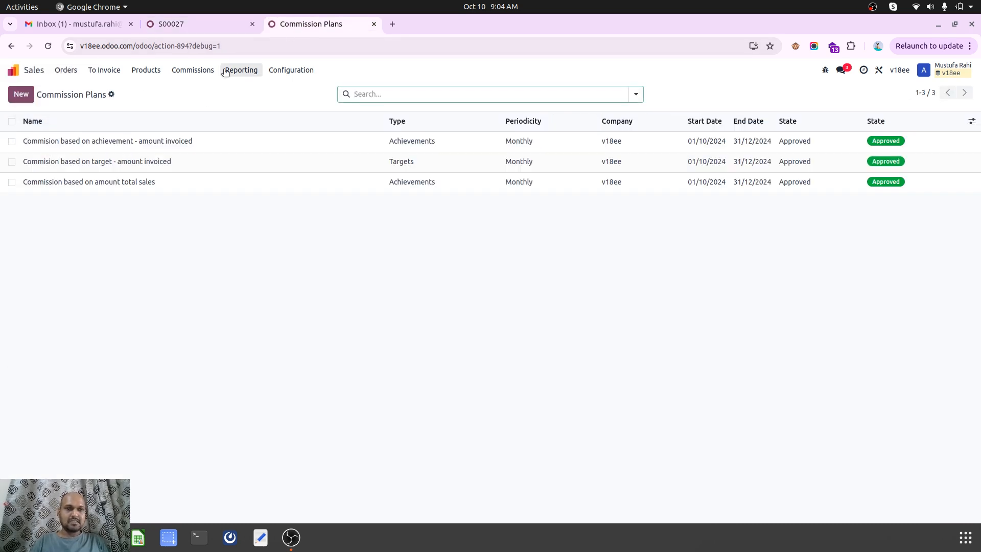
pyautogui.click(199, 73)
pyautogui.click(209, 117)
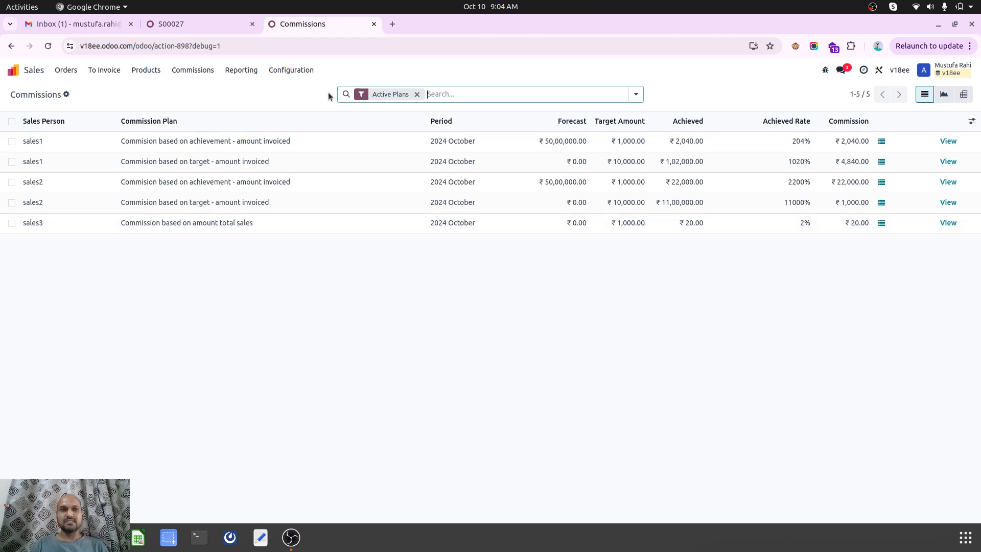
pyautogui.click(216, 21)
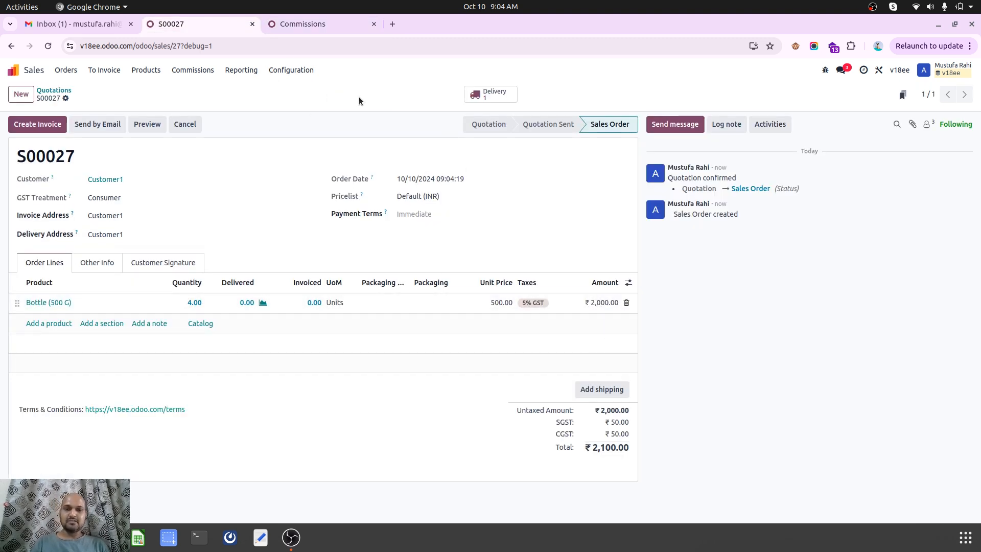
pyautogui.click(302, 24)
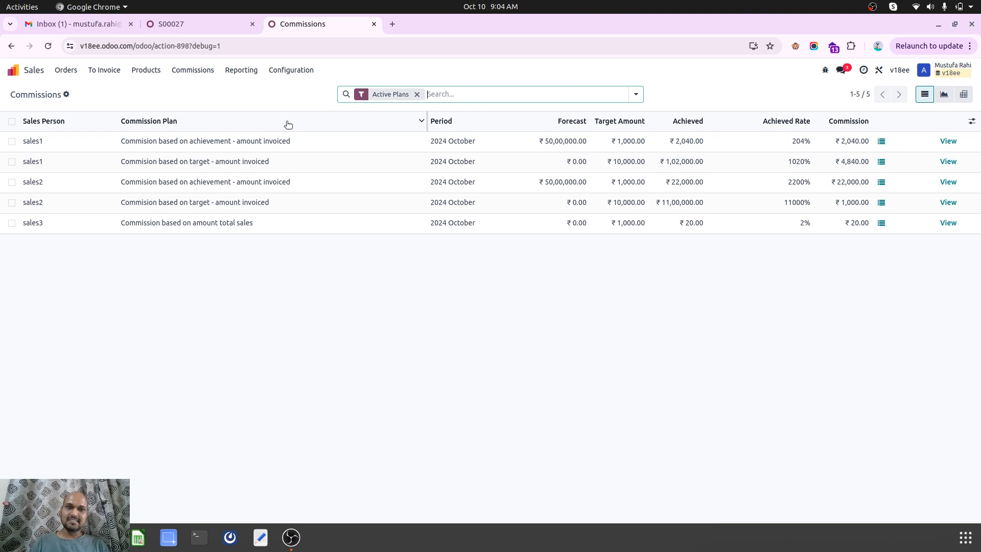
# Review the periods, salespeople and achievement rate of the "Commission based on amount total sales" plan.
pyautogui.click(193, 70)
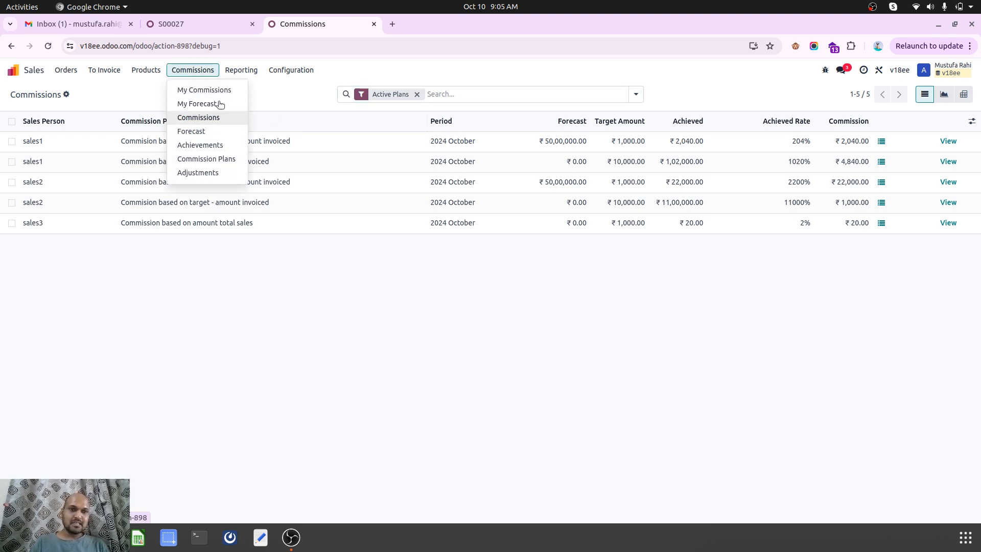
pyautogui.click(230, 21)
pyautogui.click(279, 25)
pyautogui.moveTo(200, 77)
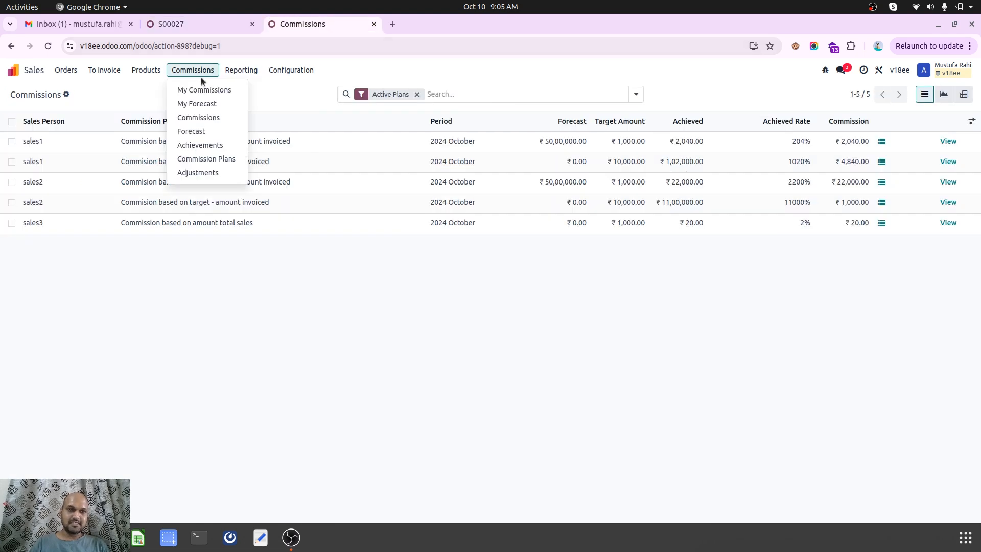
pyautogui.click(219, 157)
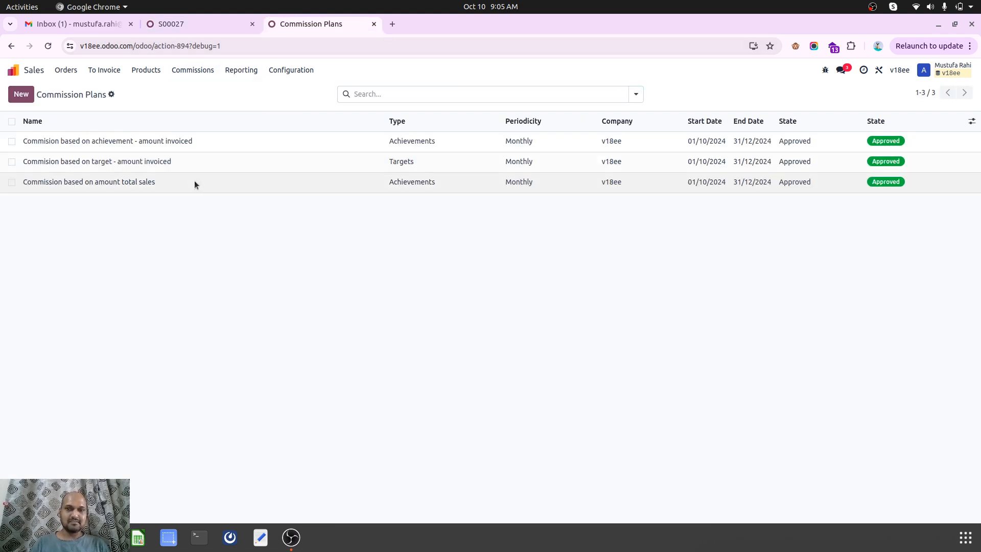
pyautogui.click(196, 180)
pyautogui.click(100, 238)
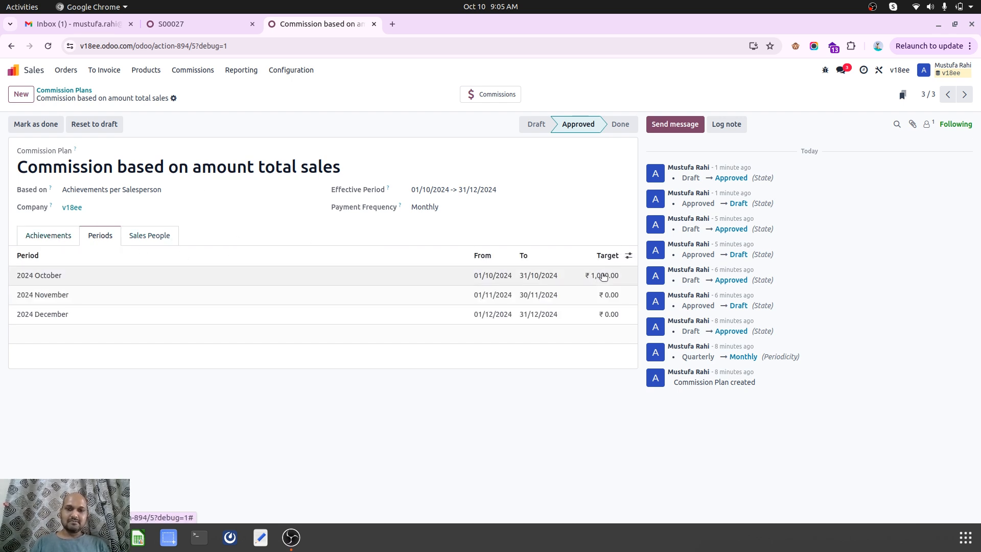
pyautogui.click(164, 235)
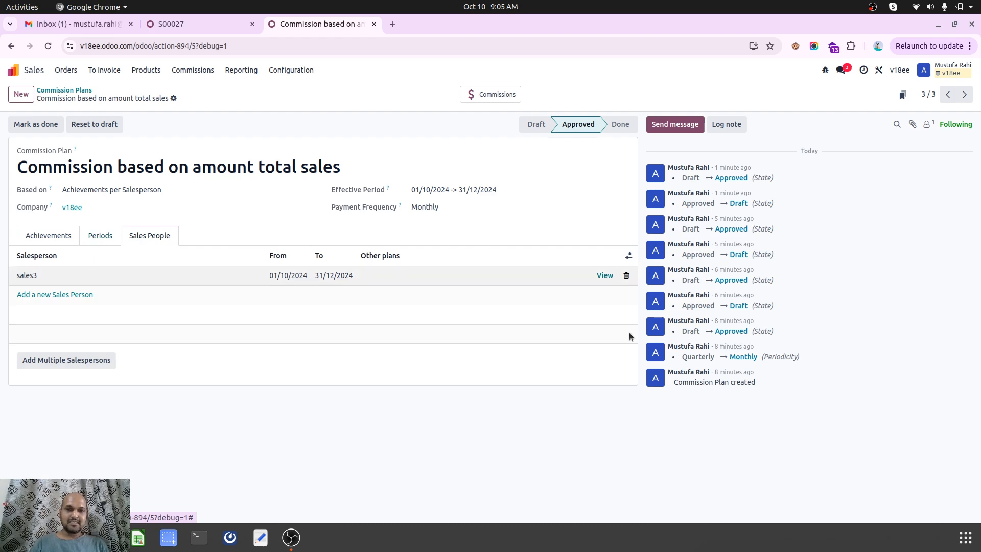
pyautogui.click(37, 236)
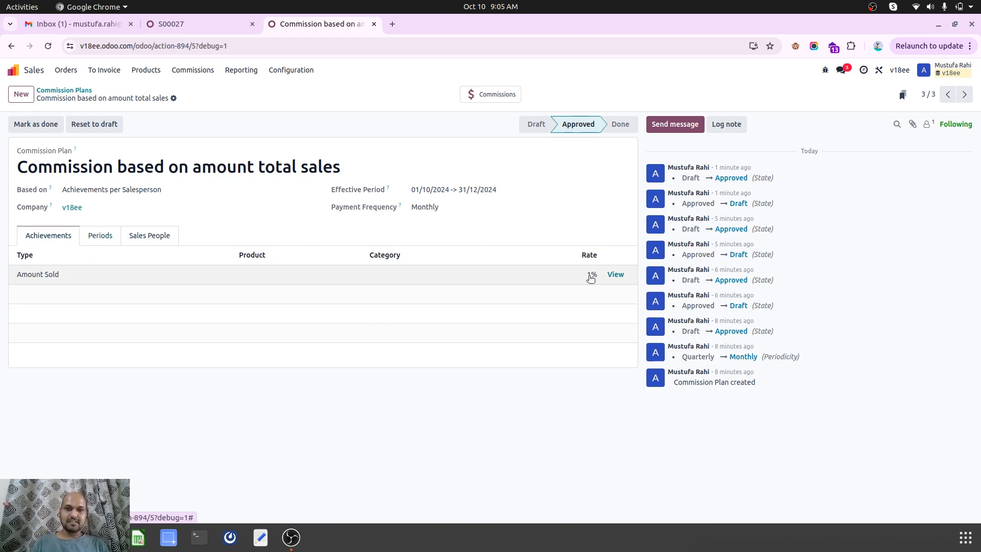
pyautogui.click(100, 234)
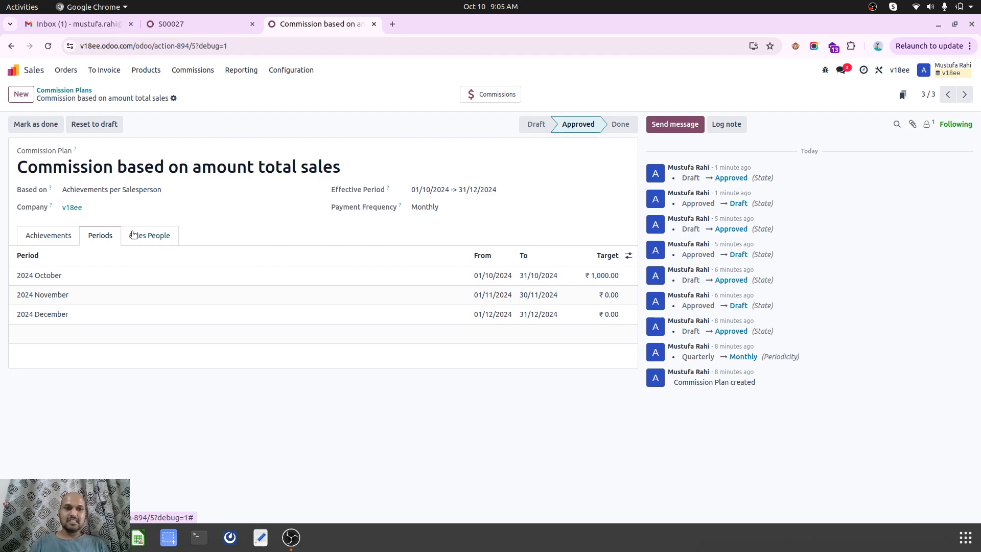
# Review the plan's achievement rate and the target details of the 2024 October period.
pyautogui.click(58, 239)
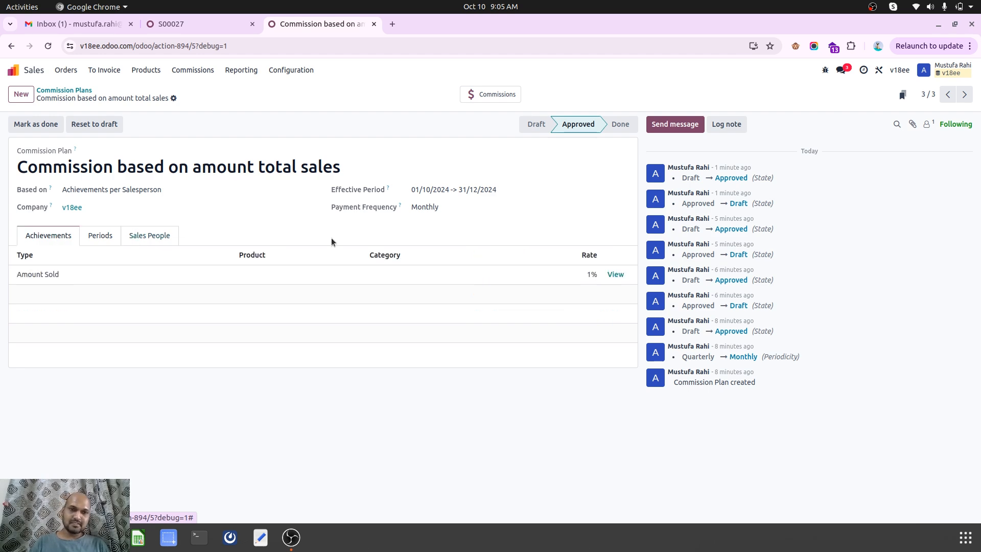
pyautogui.click(101, 236)
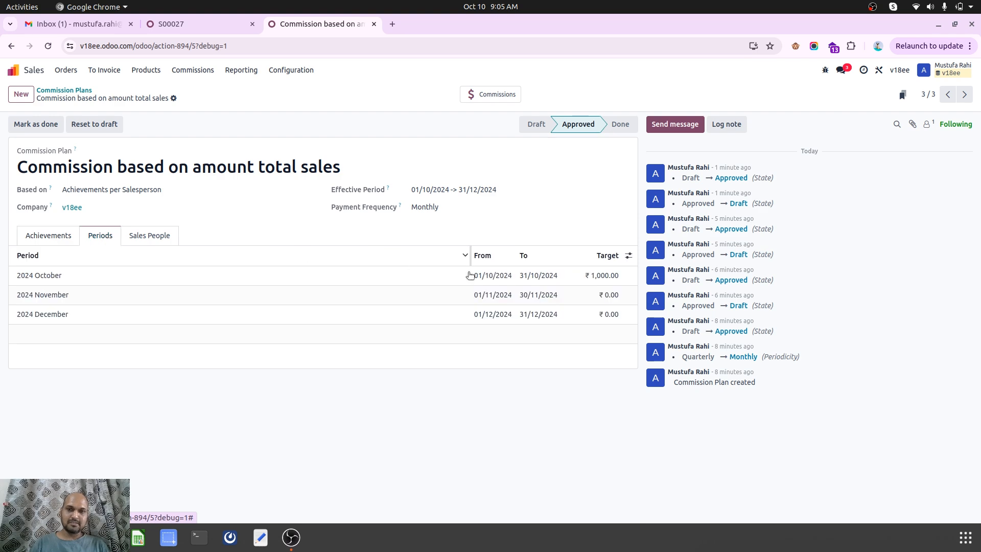
pyautogui.click(608, 275)
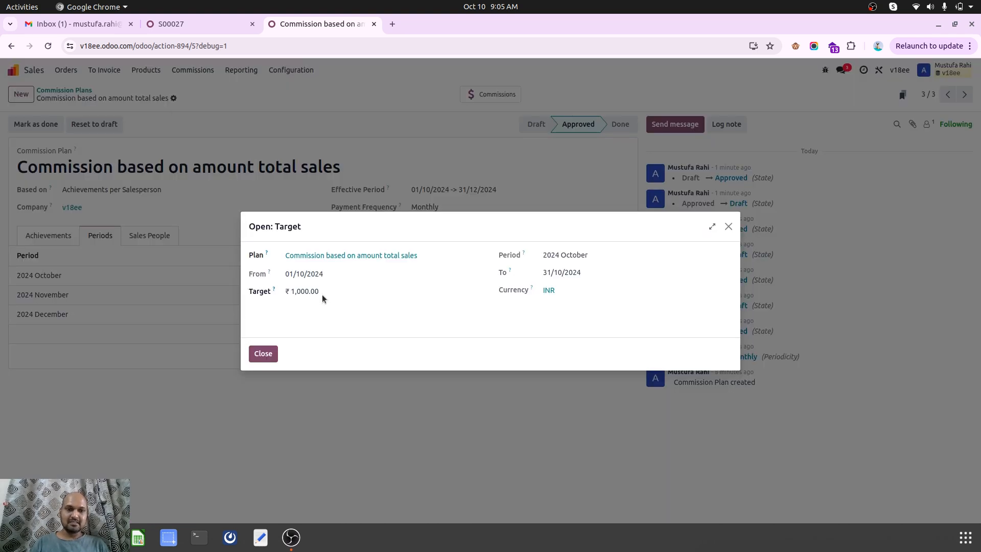
pyautogui.click(263, 352)
# Reset the commission plan to draft, clear its 2024 October target and approve the plan again.
pyautogui.click(92, 125)
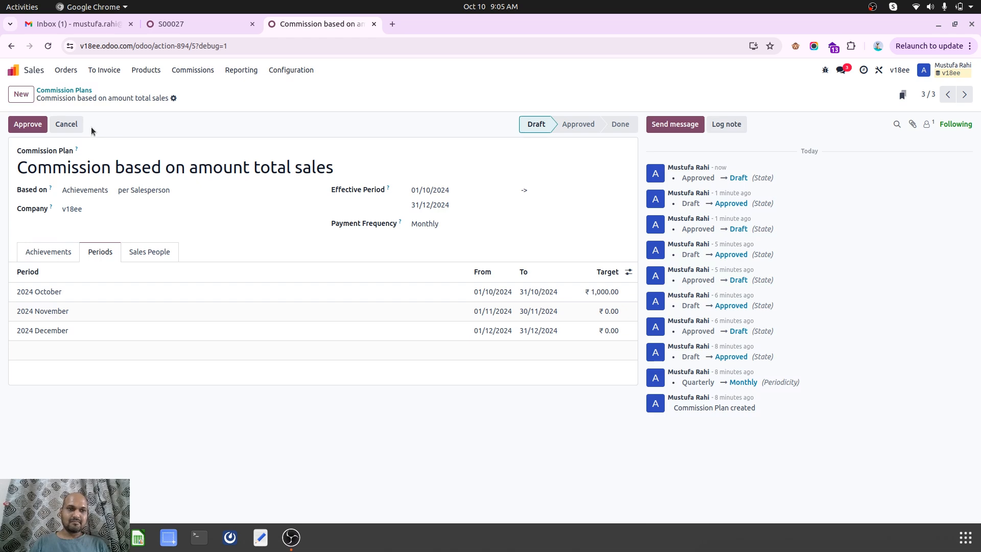
pyautogui.click(601, 292)
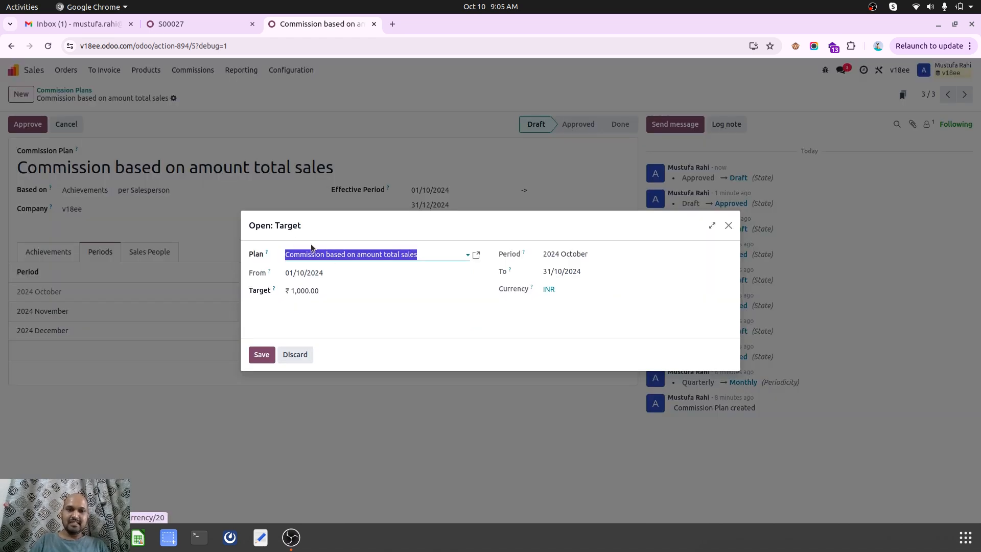
pyautogui.click(323, 291)
pyautogui.press('BackSpace')
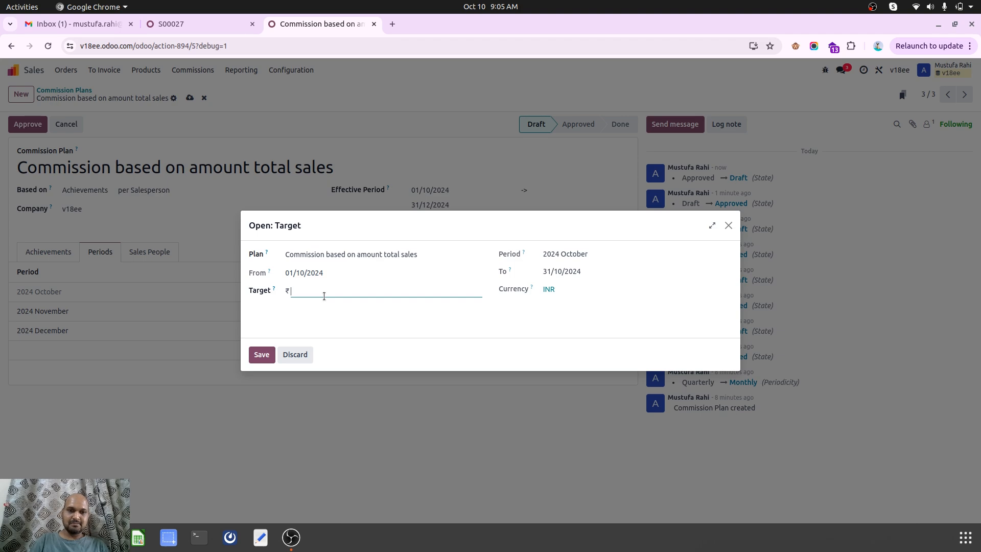
pyautogui.click(262, 354)
pyautogui.click(28, 124)
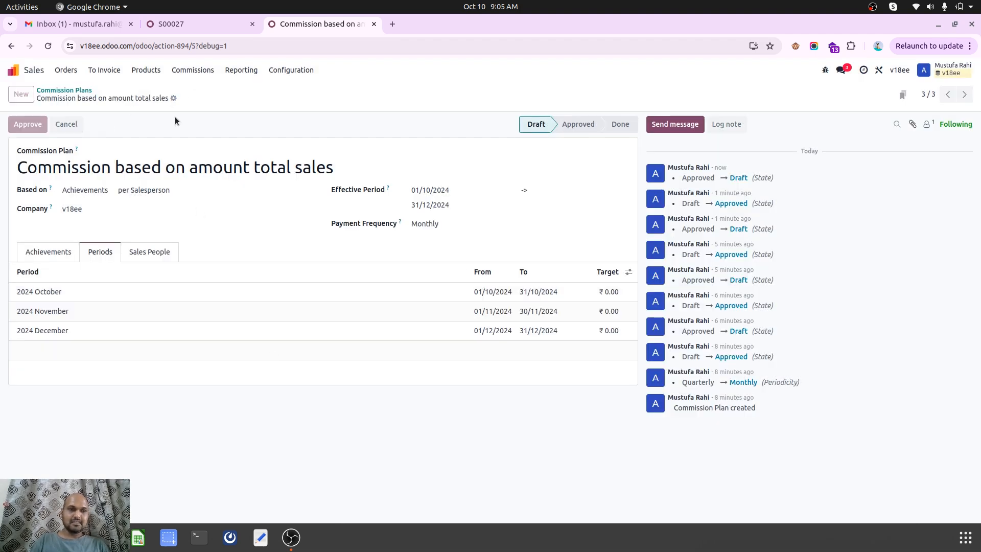
# Open the commissions related to the plan and show the Sales Team column in the list.
pyautogui.click(231, 26)
pyautogui.hotkey('ctrl', 'Tab')
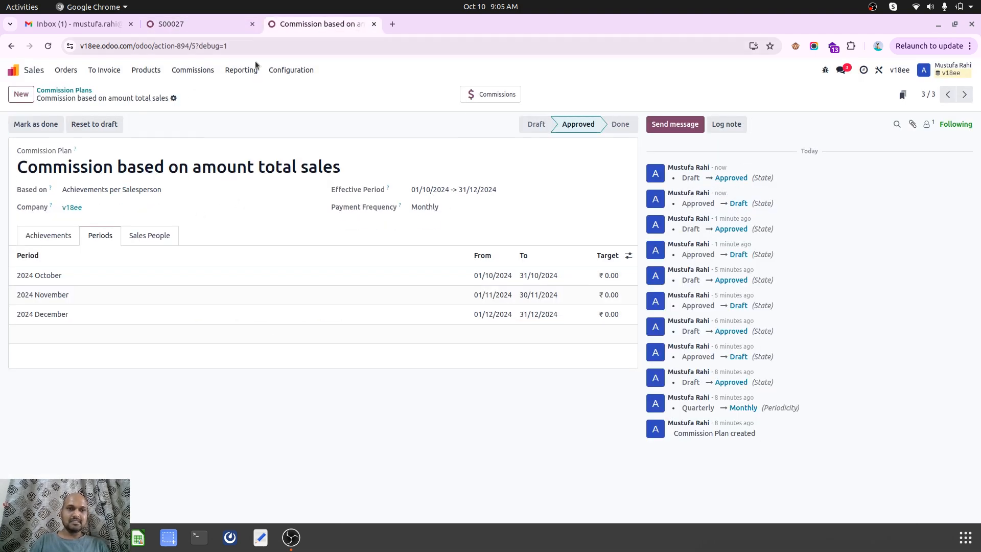
pyautogui.click(475, 93)
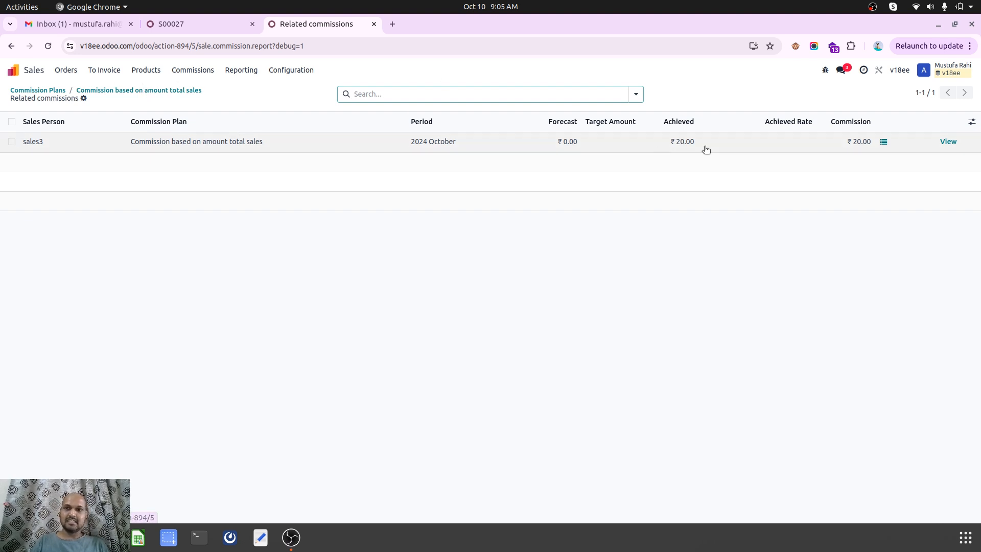
pyautogui.click(971, 122)
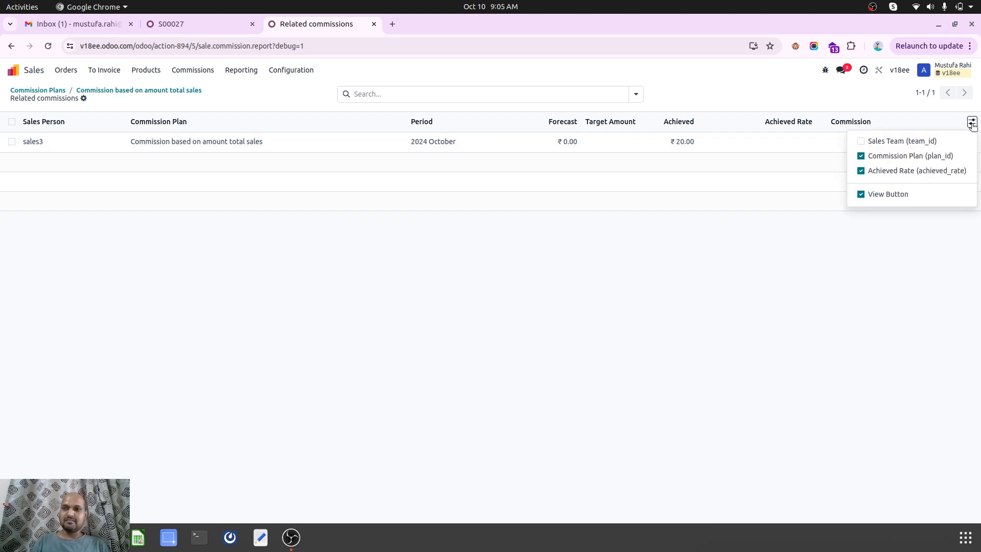
pyautogui.click(899, 141)
pyautogui.click(823, 119)
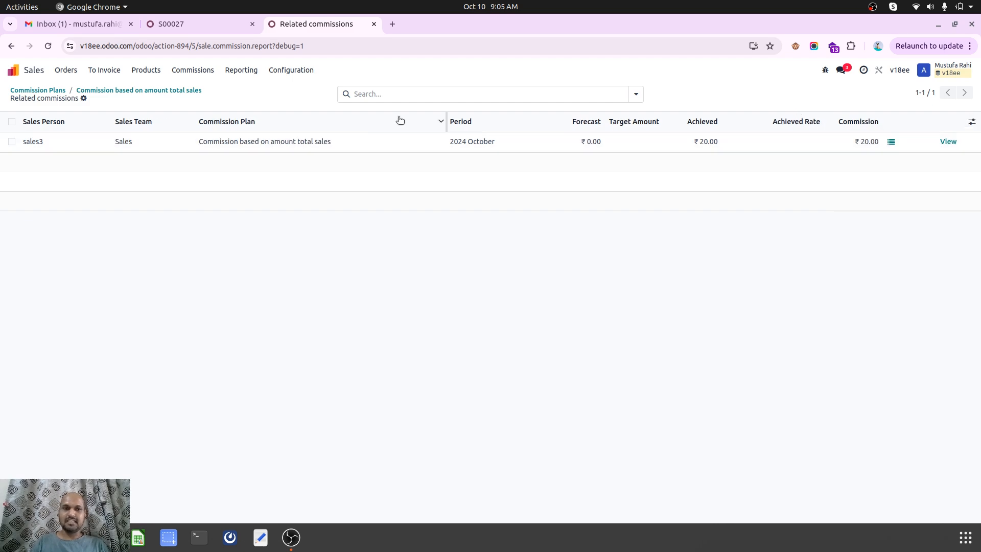
# Return to the commission plan and check the rate of its Amount Sold achievement.
pyautogui.click(169, 92)
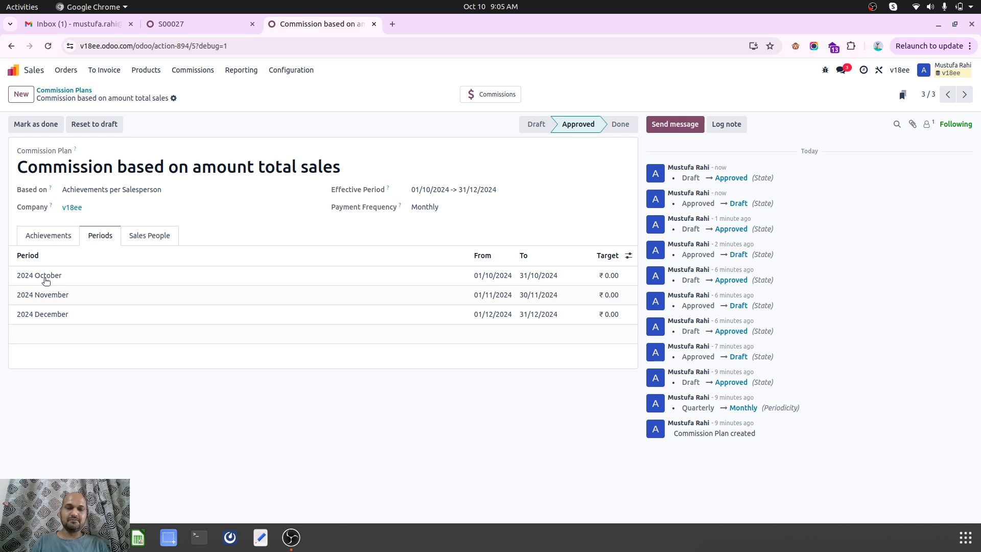
pyautogui.click(47, 237)
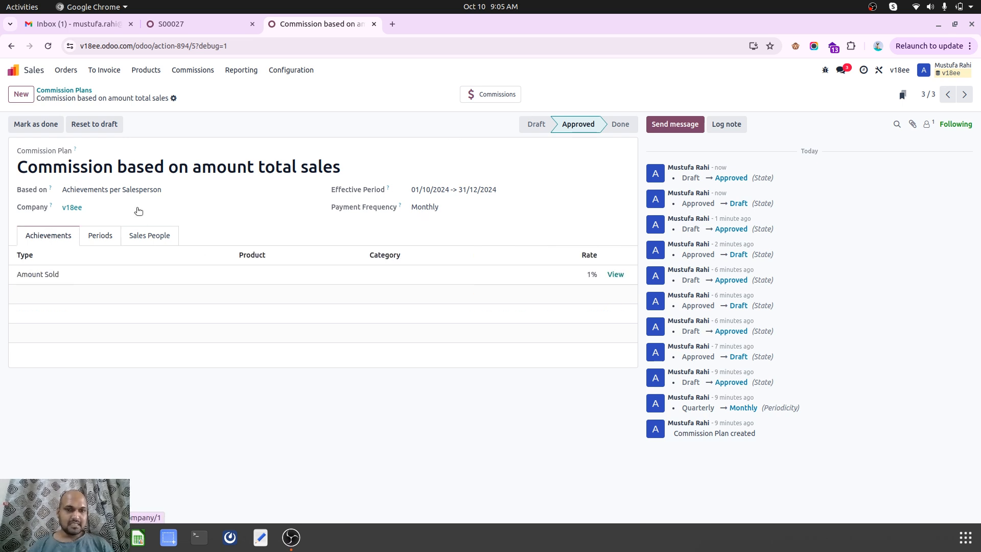
# Create a new quotation for customer2 and set sales3 as its salesperson.
pyautogui.click(202, 24)
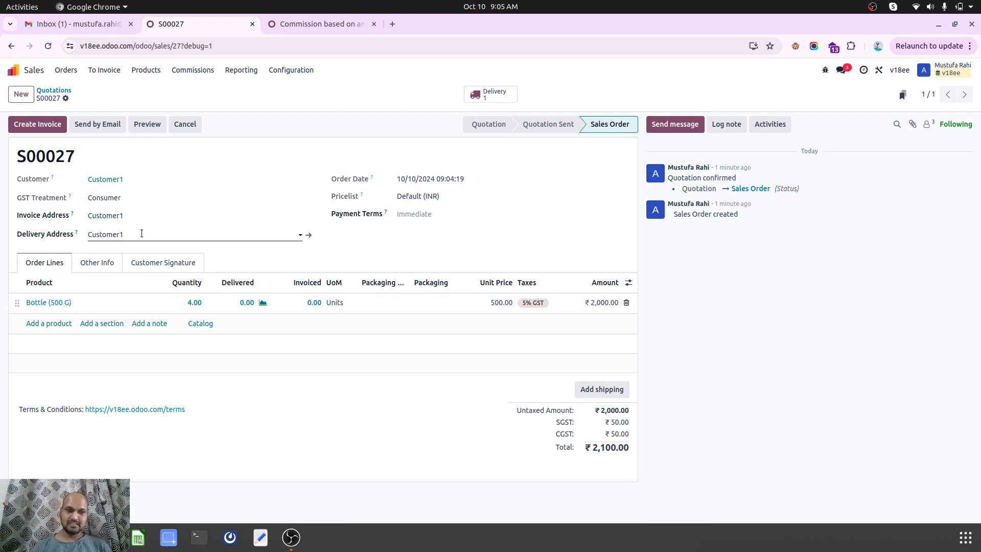
pyautogui.click(23, 93)
pyautogui.click(164, 180)
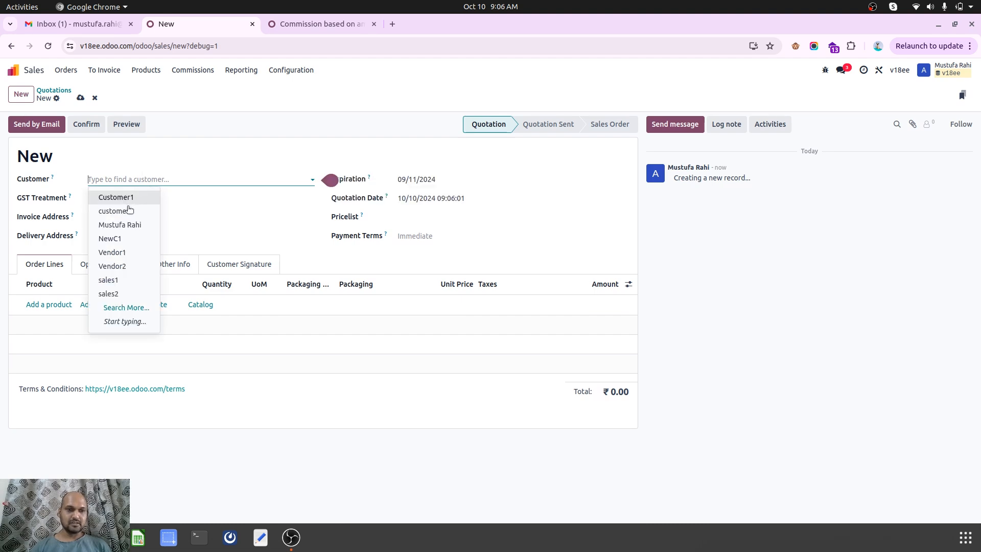
pyautogui.click(128, 209)
pyautogui.click(166, 262)
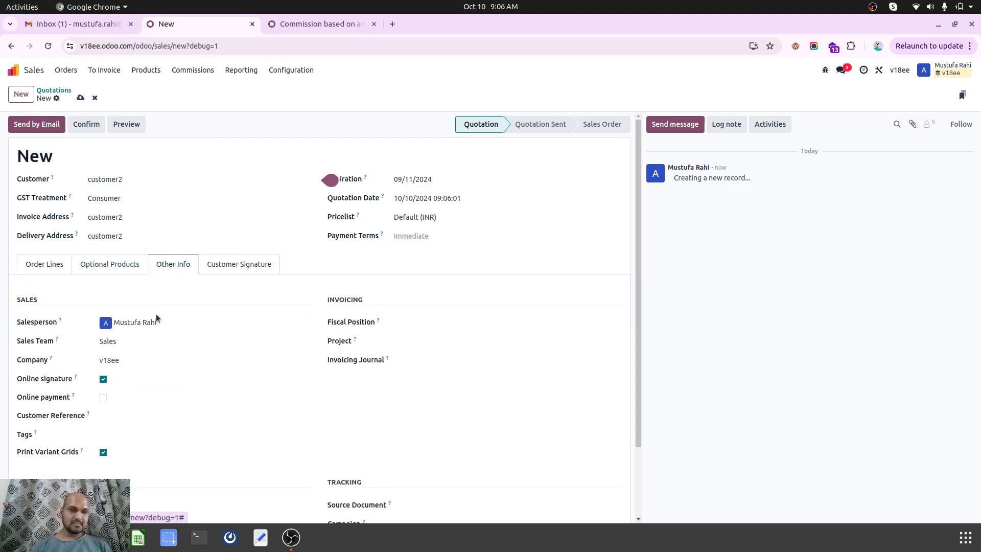
pyautogui.click(155, 316)
pyautogui.click(154, 386)
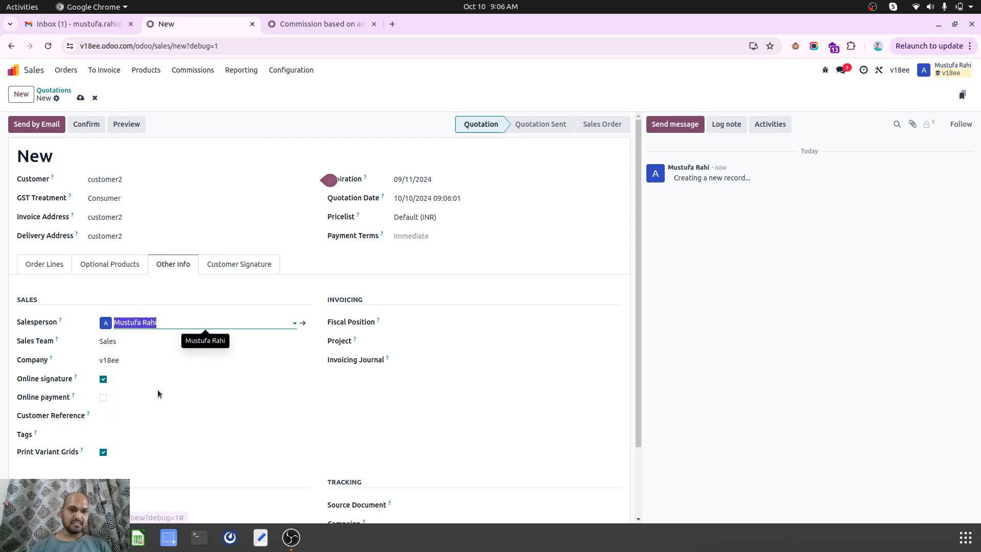
# Add the Bottle product in its 500 G variant as an order line on the quotation.
pyautogui.click(52, 264)
pyautogui.click(56, 306)
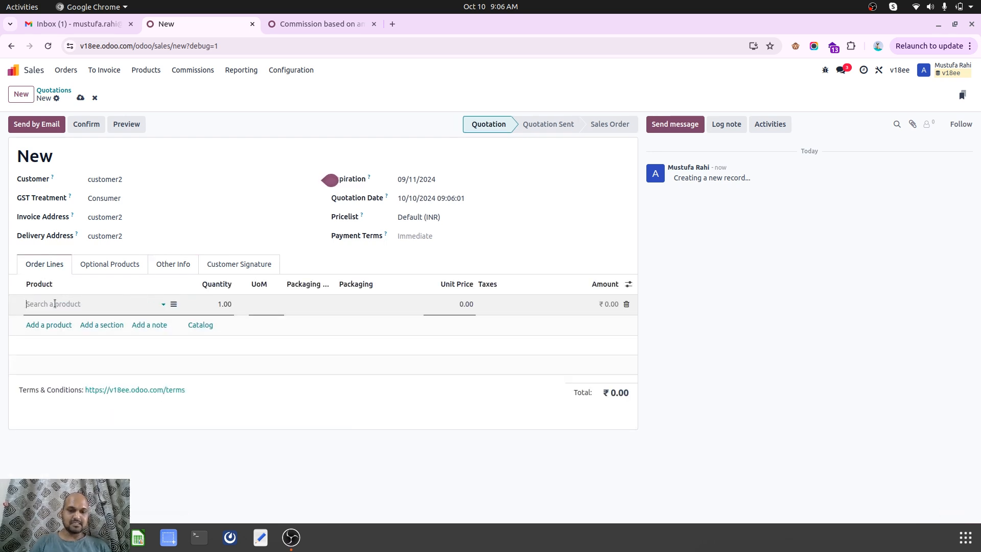
pyautogui.write('bo')
pyautogui.click(72, 335)
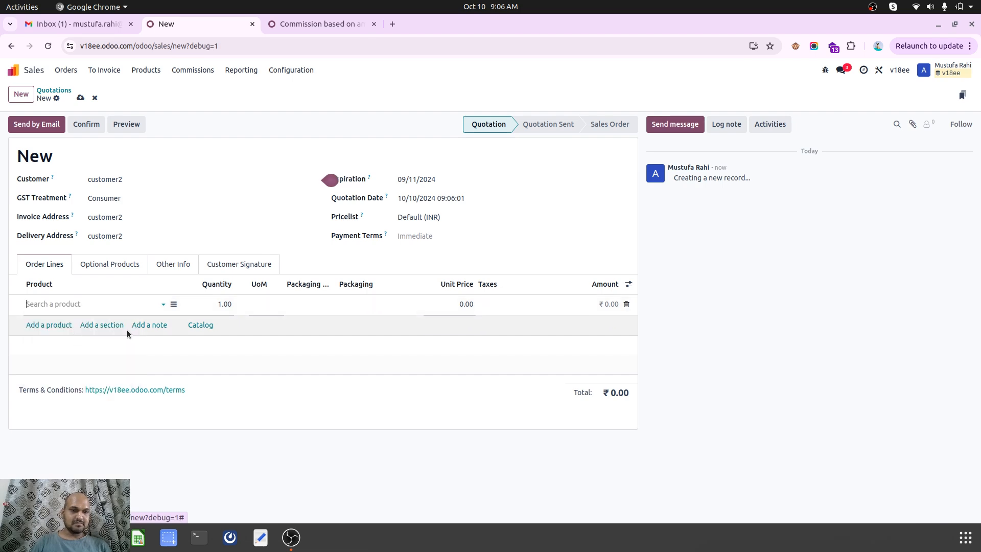
pyautogui.click(387, 292)
pyautogui.click(267, 373)
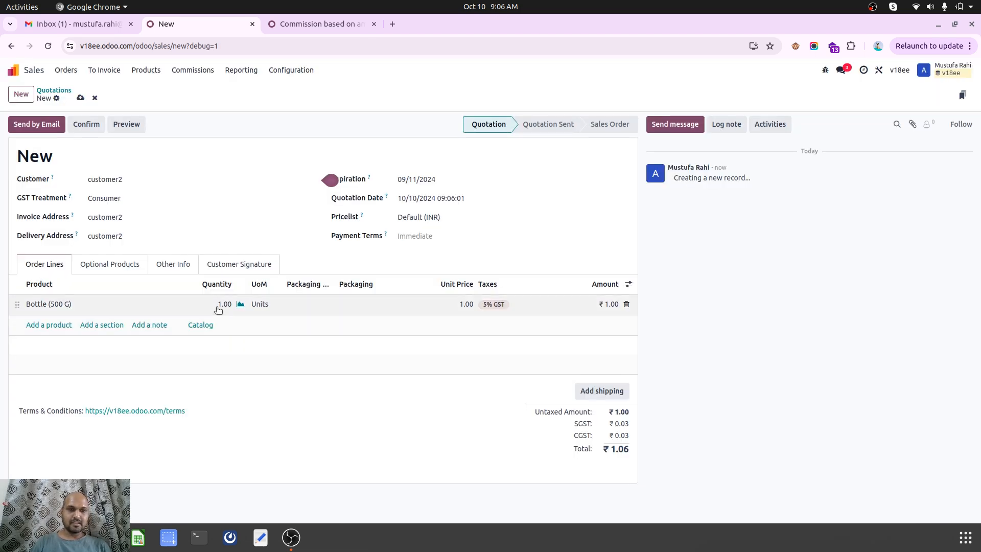
# Set the Bottle line's quantity to 10 and its unit price to 1,000.
pyautogui.click(218, 308)
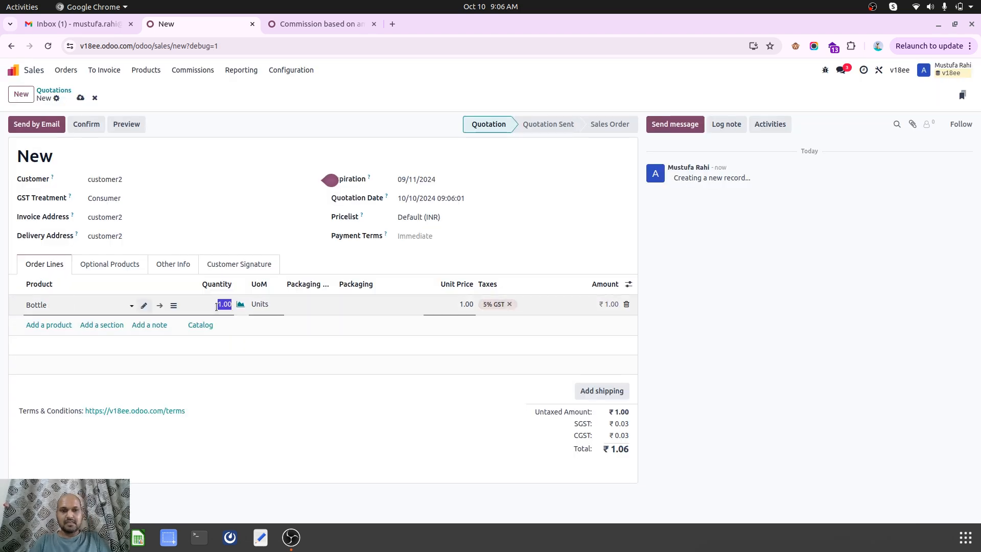
pyautogui.write('10')
pyautogui.press('Tab')
pyautogui.press('Tab')
pyautogui.press('Tab')
pyautogui.write('1')
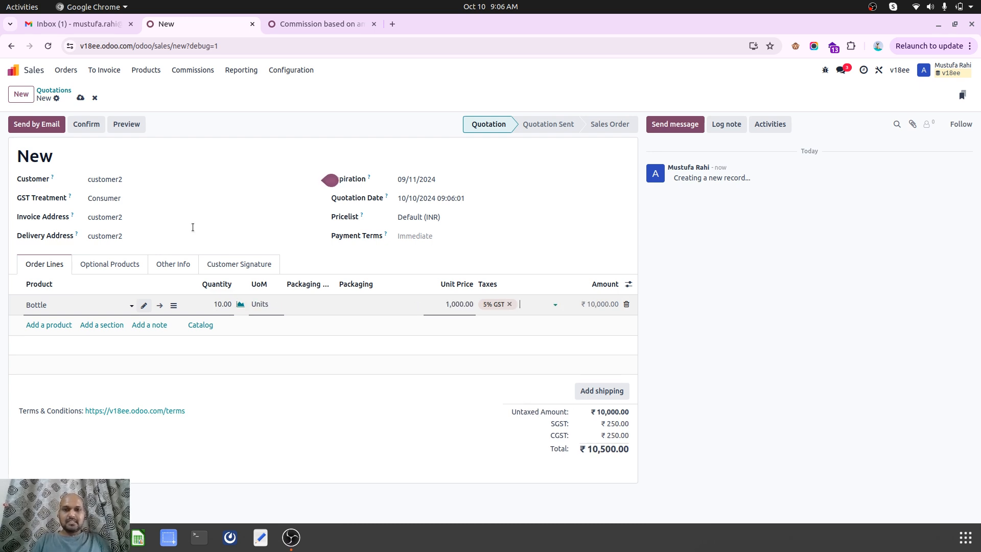
# Save the quotation, check its salesperson and confirm it as a sales order.
pyautogui.click(82, 98)
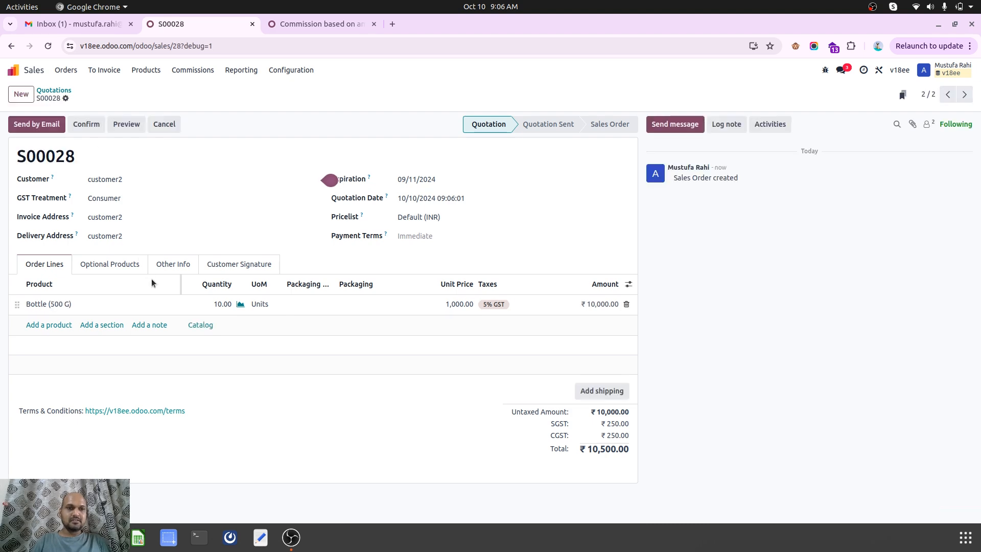
pyautogui.click(173, 265)
pyautogui.click(53, 266)
pyautogui.click(86, 125)
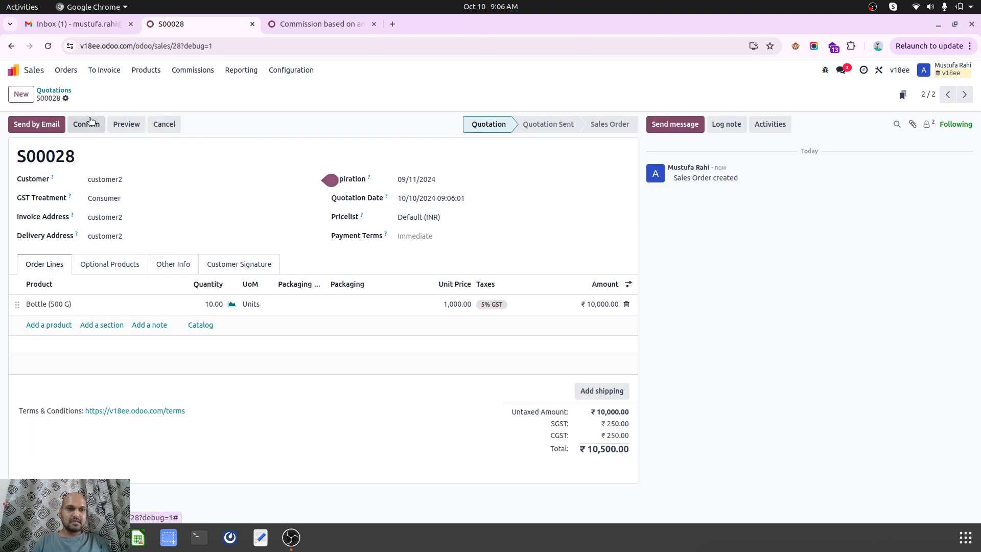
# Open the plan's related commissions and view the 2024 October commission detail for sales3.
pyautogui.click(305, 25)
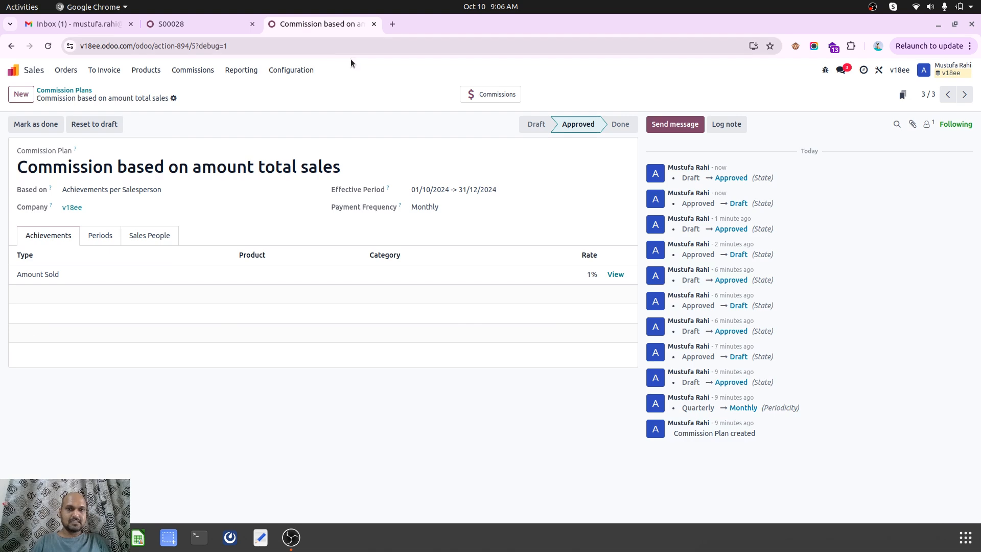
pyautogui.click(503, 92)
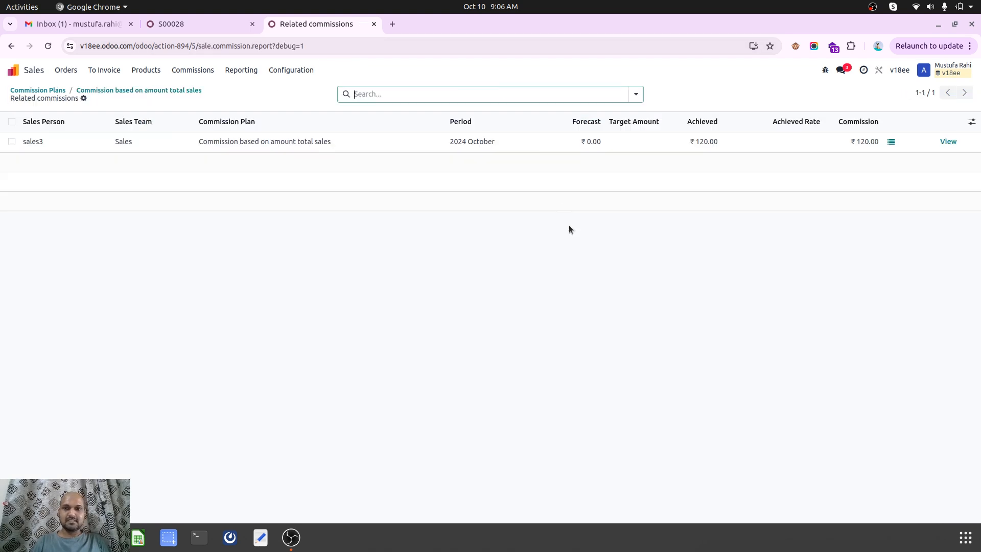
pyautogui.click(890, 142)
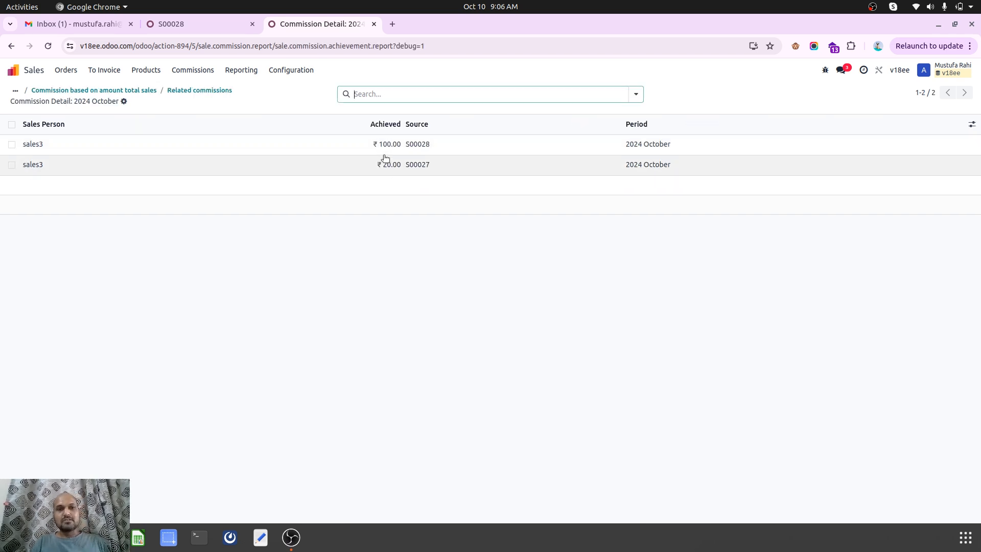
# Compare the achieved amounts in the commission detail with the untaxed amounts of the two sales orders.
pyautogui.click(204, 29)
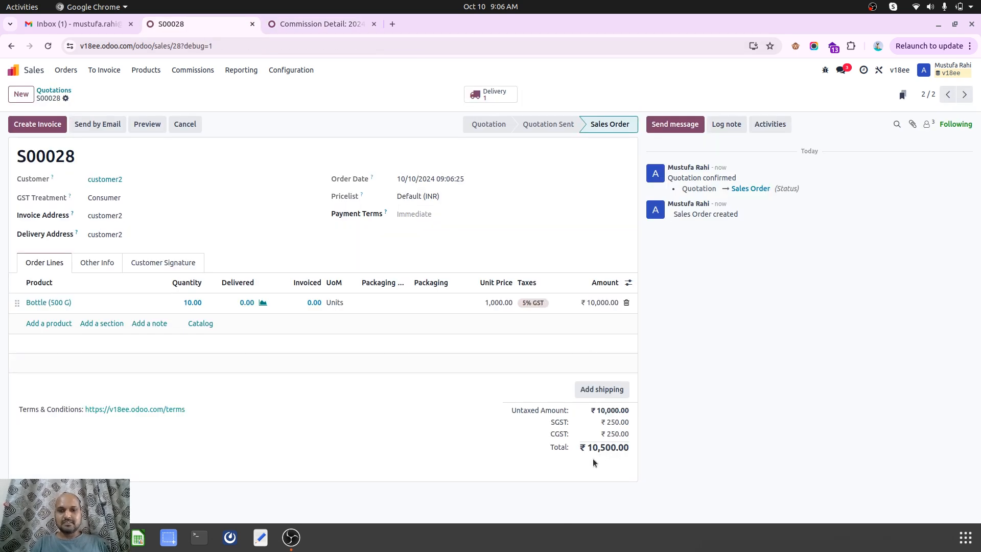
pyautogui.tripleClick(605, 412)
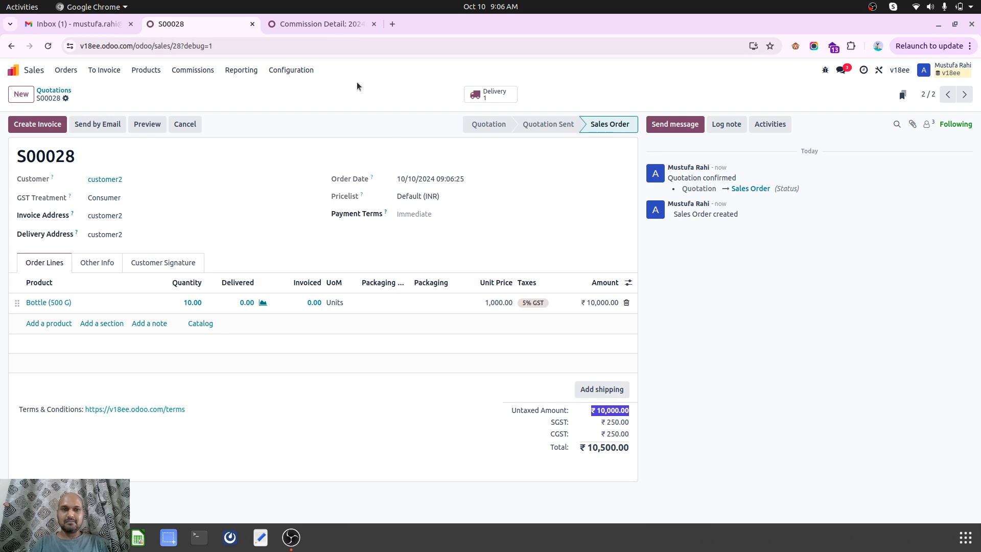
pyautogui.click(321, 24)
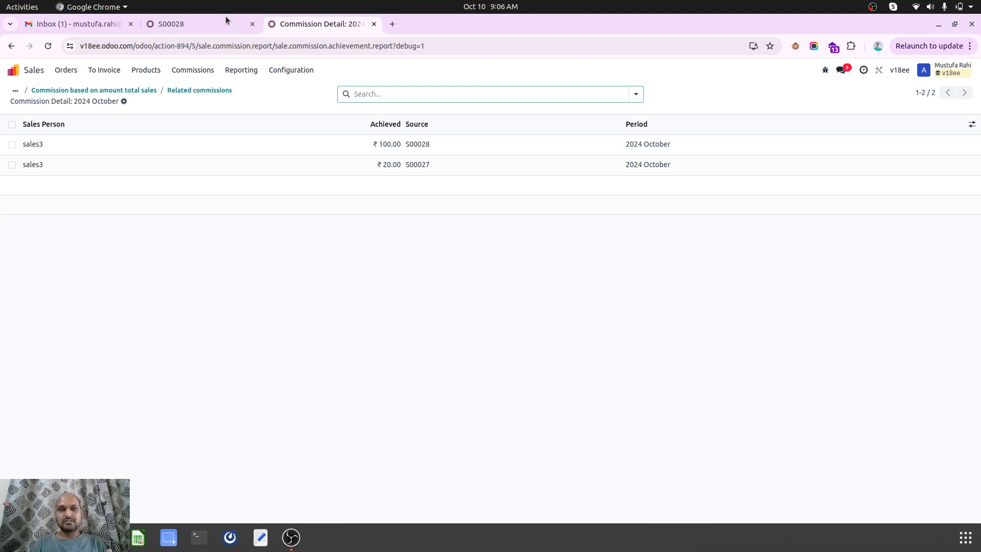
pyautogui.click(171, 26)
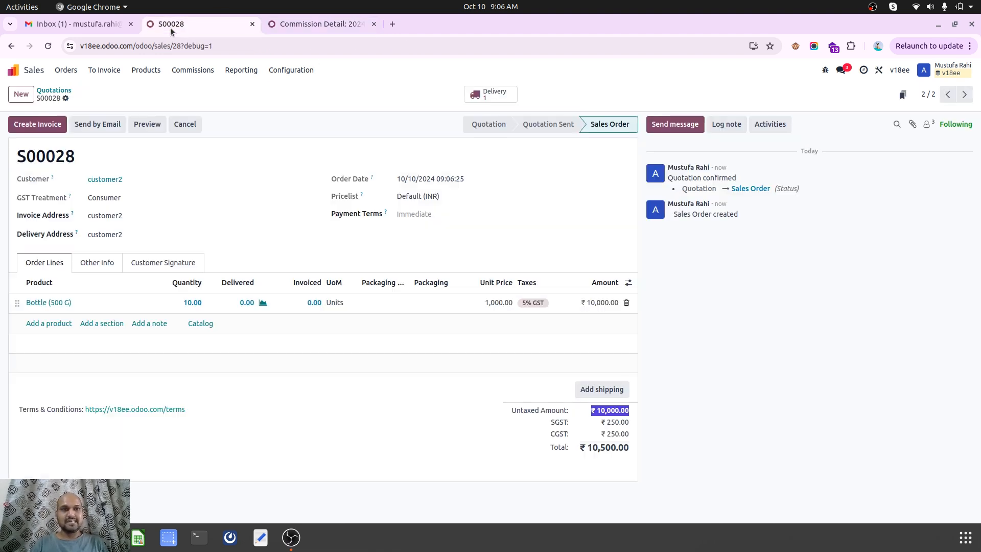
pyautogui.click(321, 24)
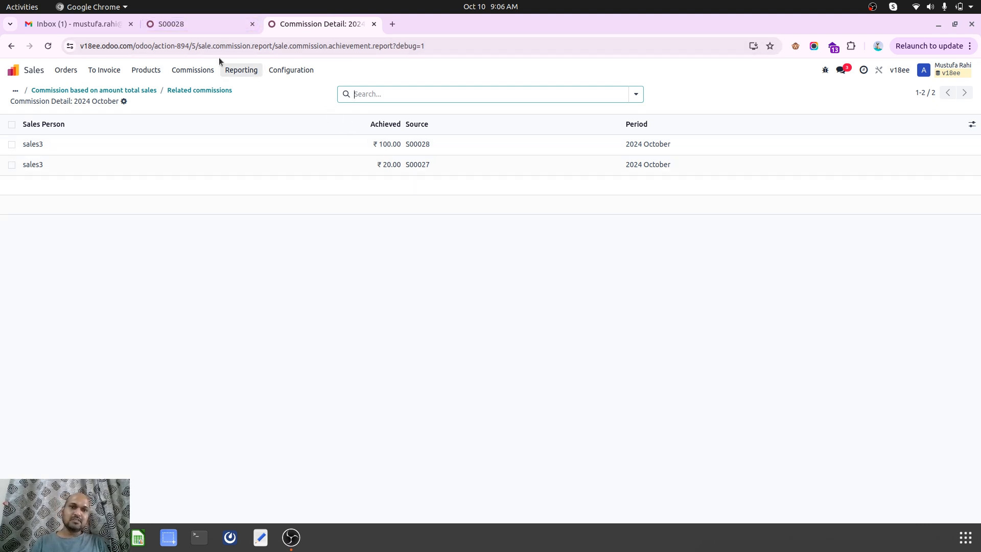
pyautogui.click(204, 23)
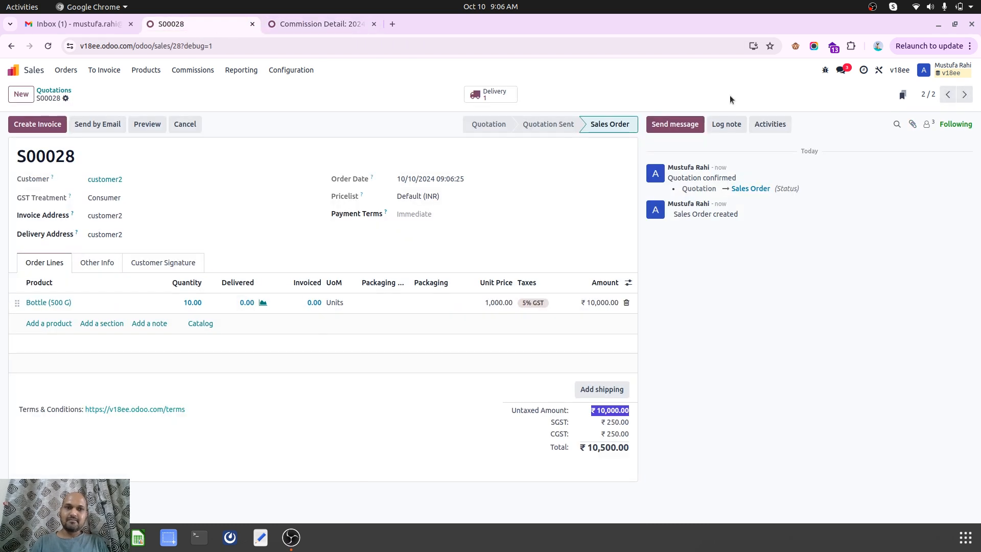
pyautogui.click(964, 94)
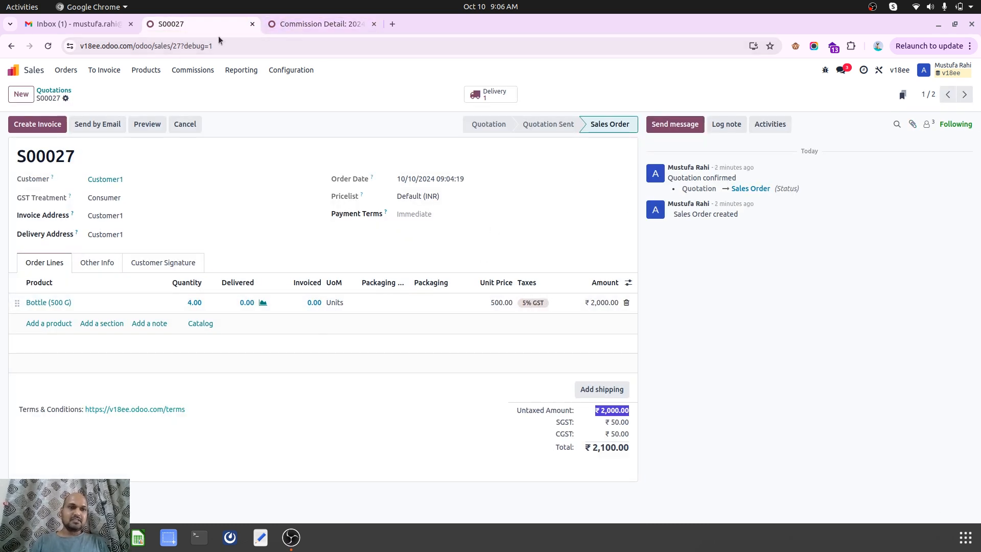
pyautogui.click(283, 24)
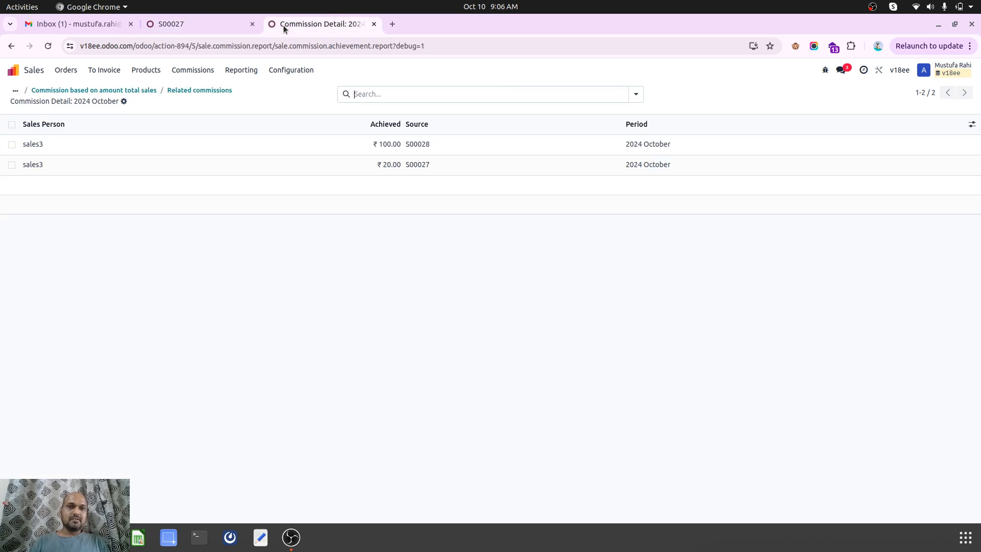
# Return to the commission plan and review its period targets and its achievement rate.
pyautogui.click(140, 90)
pyautogui.click(100, 236)
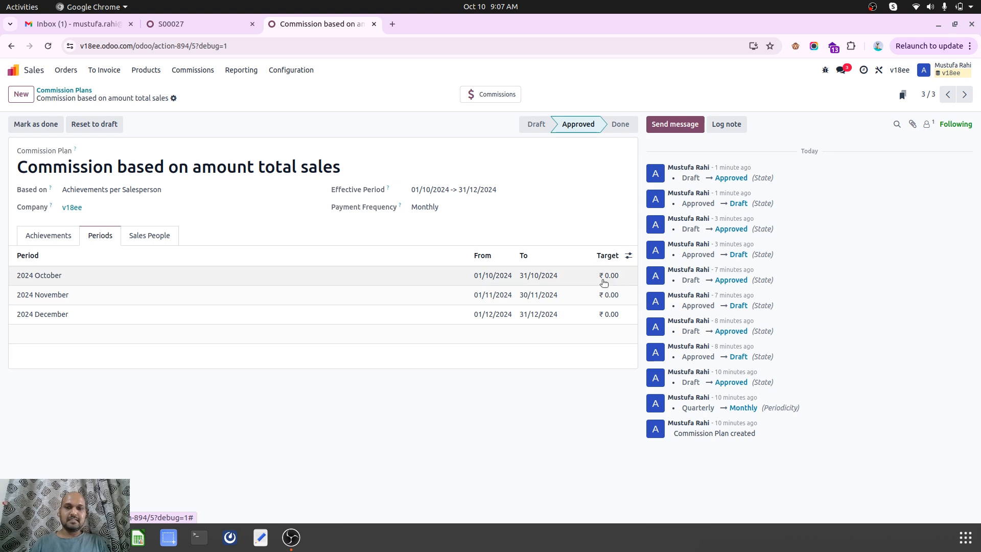
pyautogui.click(37, 235)
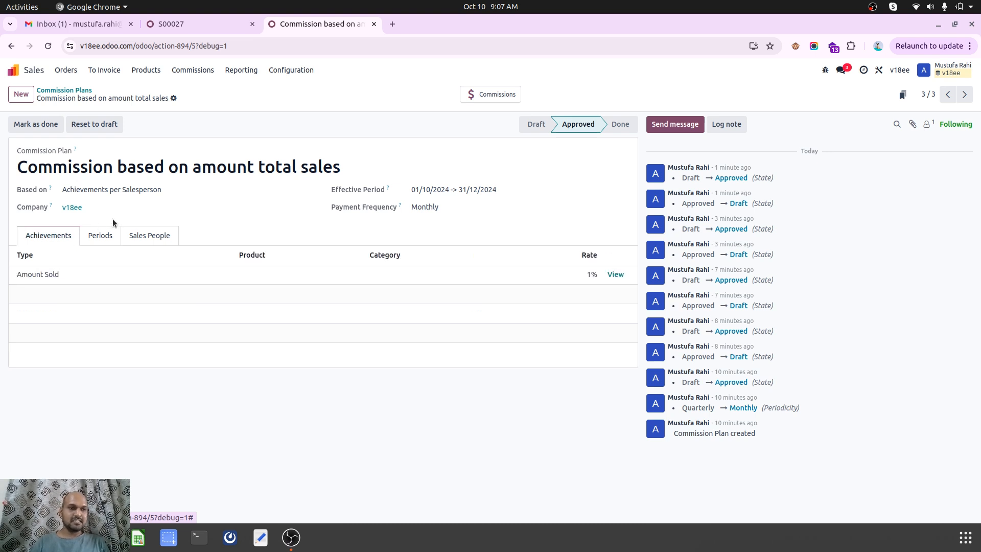
pyautogui.click(101, 236)
pyautogui.click(61, 236)
pyautogui.click(100, 235)
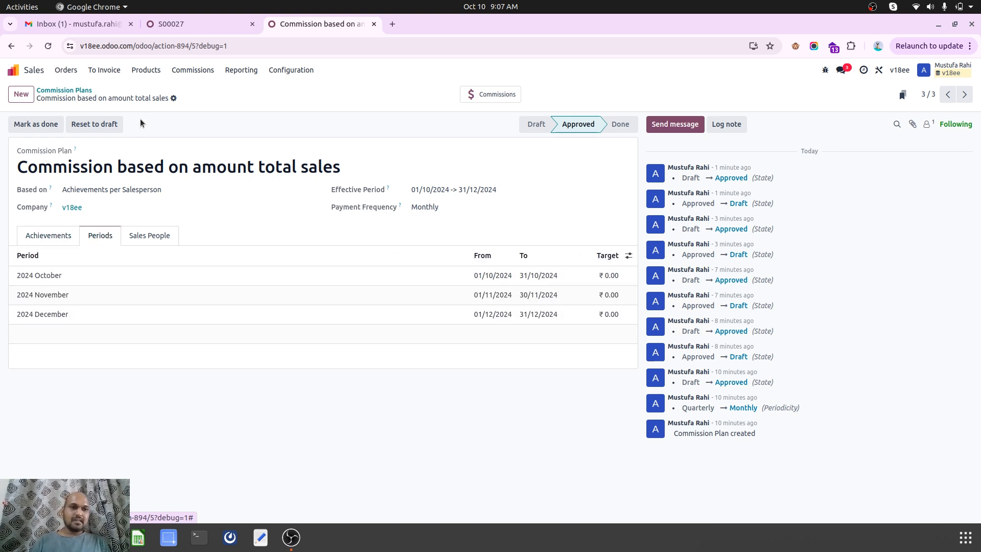
# Reset the commission plan to draft and base it on Targets per Salesperson.
pyautogui.click(93, 126)
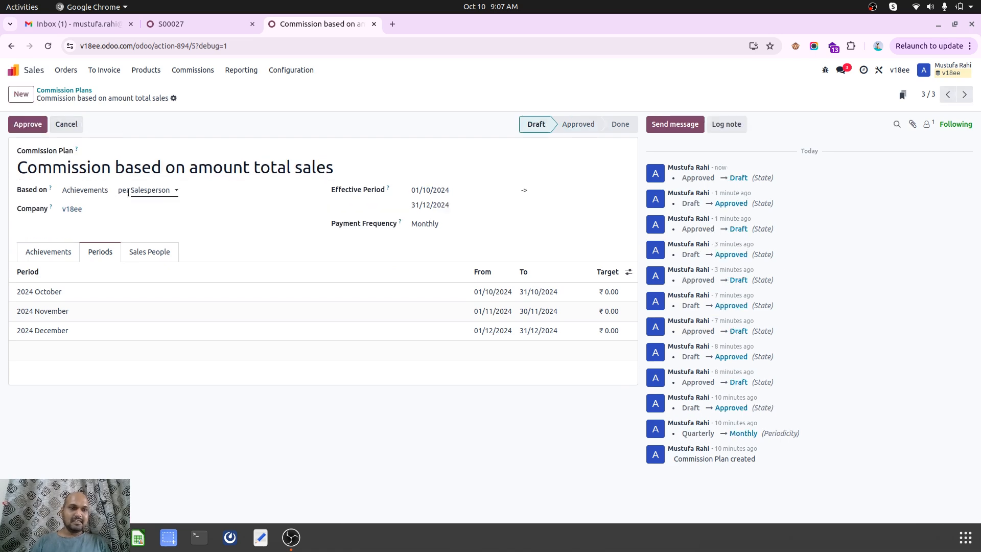
pyautogui.click(98, 192)
pyautogui.click(99, 203)
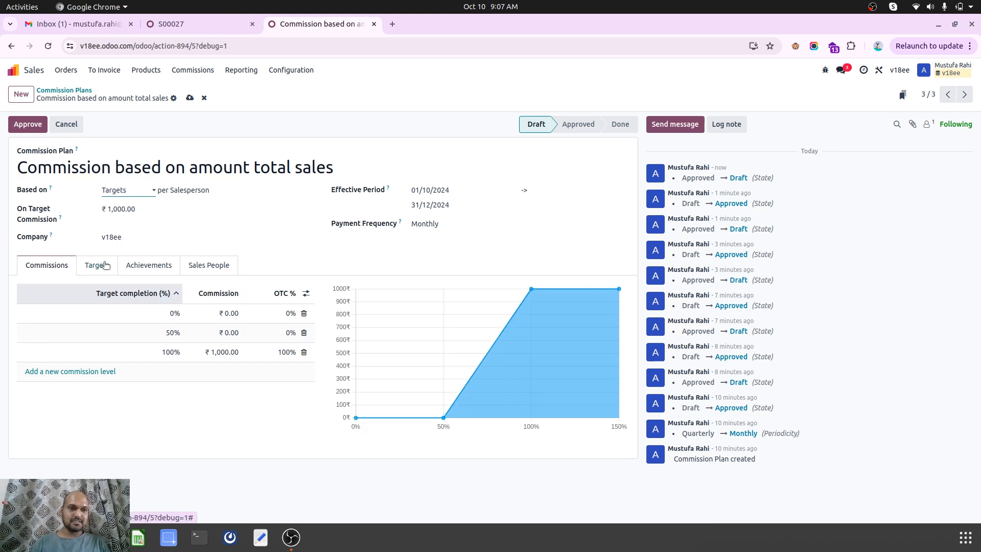
# Try an on-target commission of 10,000, and set it back to 1,000.
pyautogui.click(126, 210)
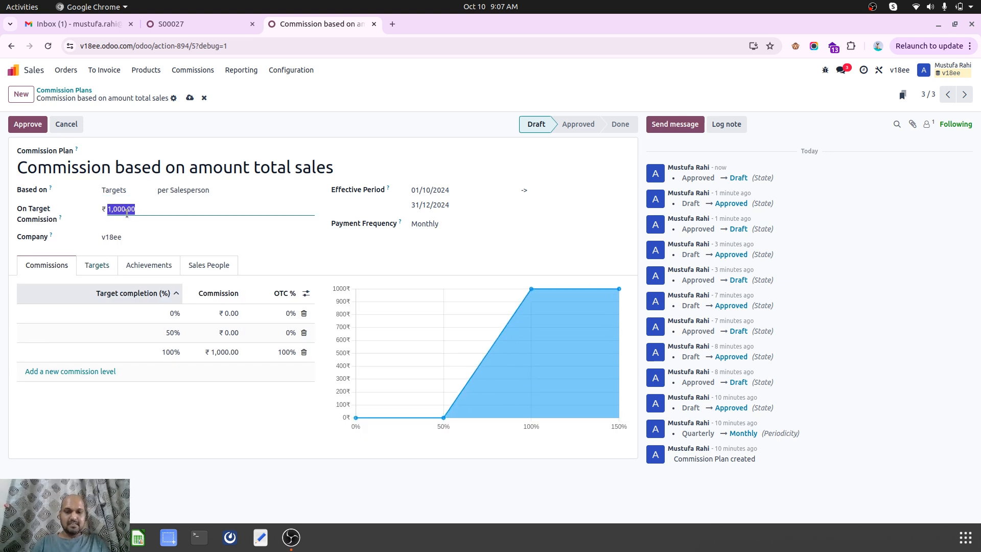
pyautogui.write('100')
pyautogui.press('Tab')
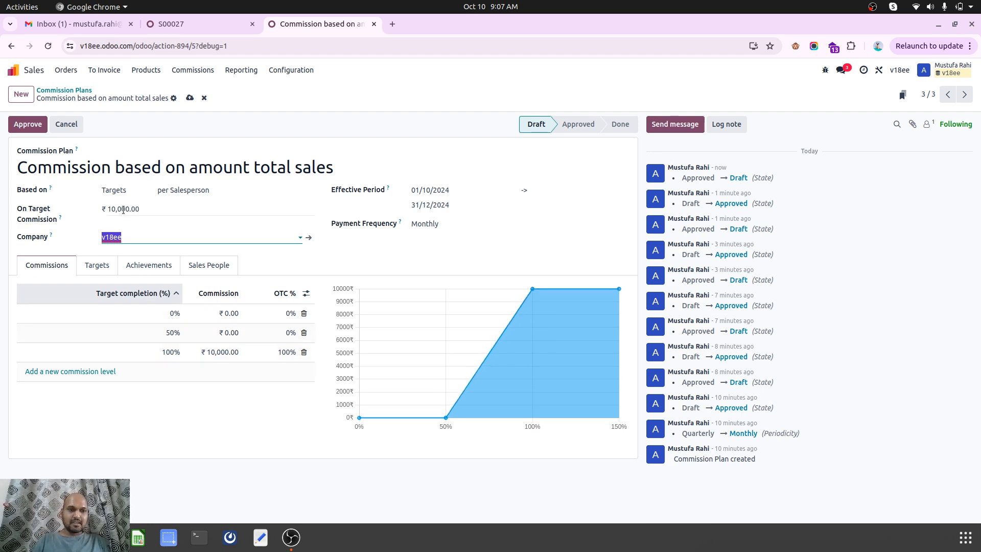
pyautogui.hotkey('shift', 'Tab')
pyautogui.write('1000')
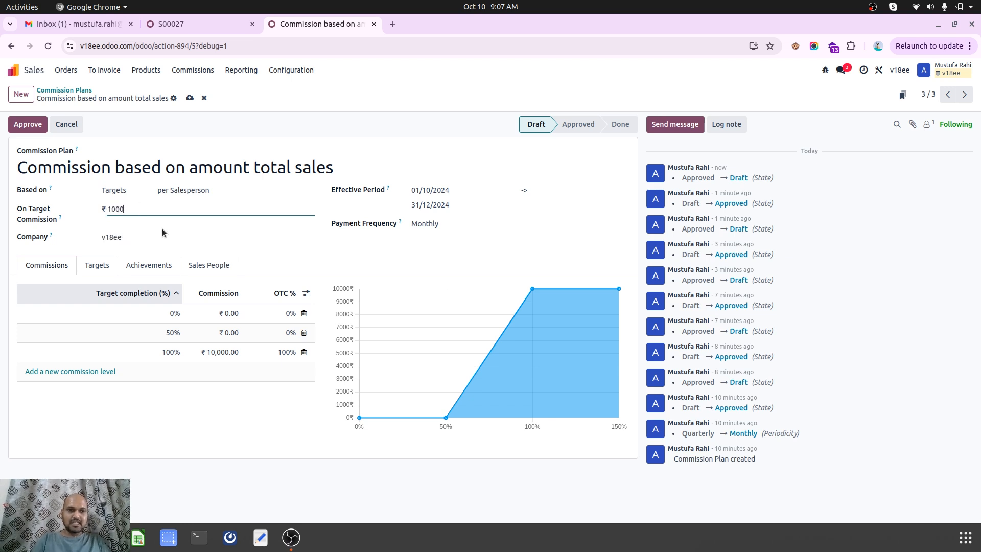
pyautogui.press('Tab')
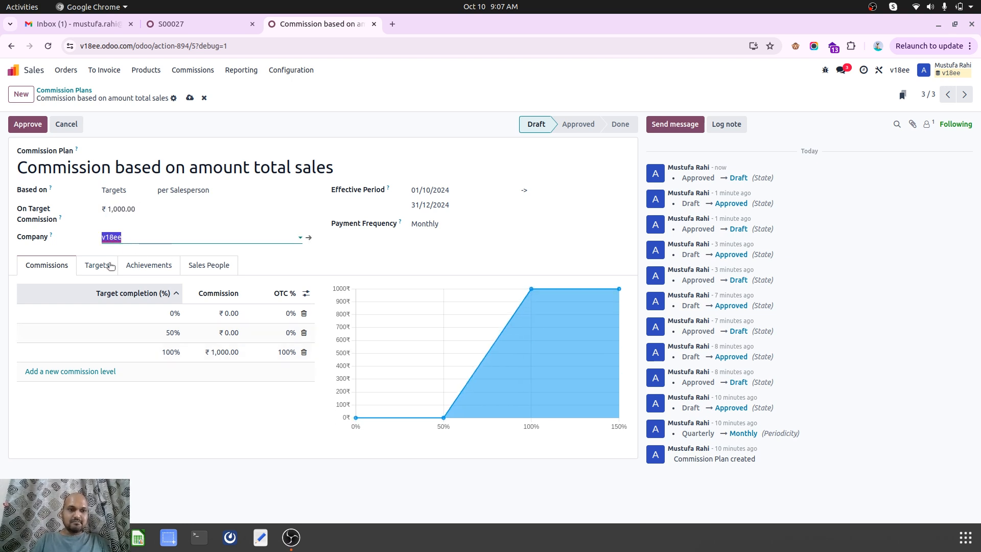
# Set the plan's target for the 2024 October period to 10,000.
pyautogui.click(97, 265)
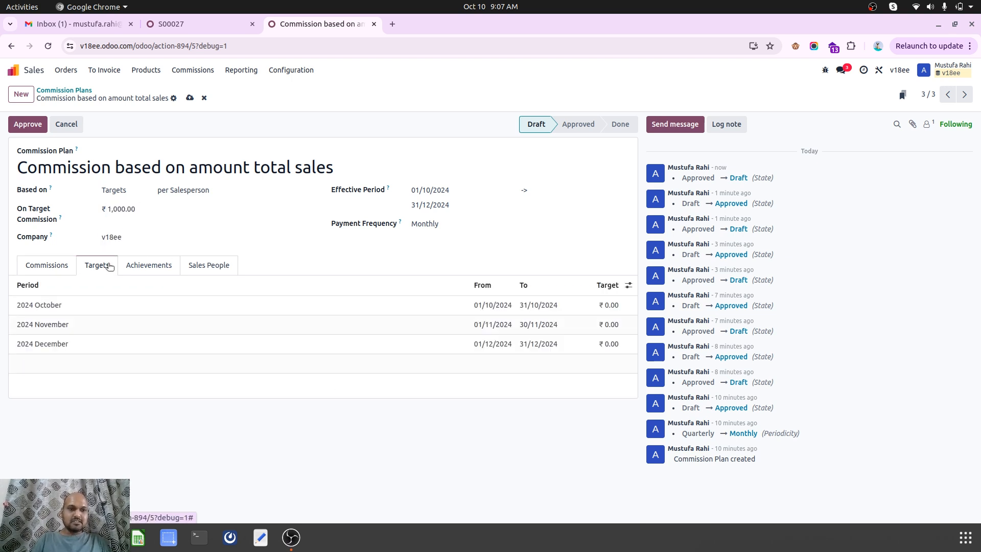
pyautogui.click(600, 308)
pyautogui.write('10000')
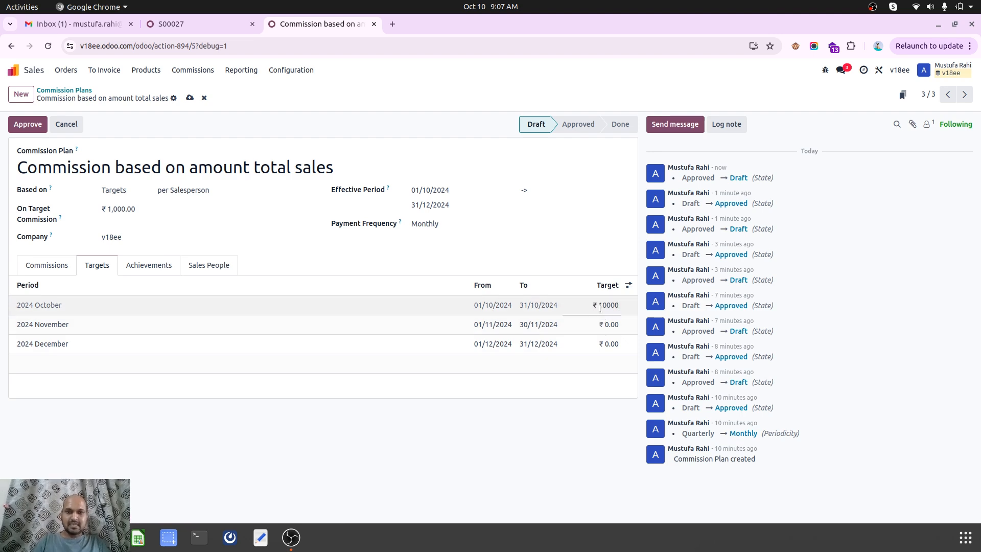
pyautogui.click(534, 256)
# Set the rate of the Amount Sold achievement to 5% and save the plan.
pyautogui.click(153, 263)
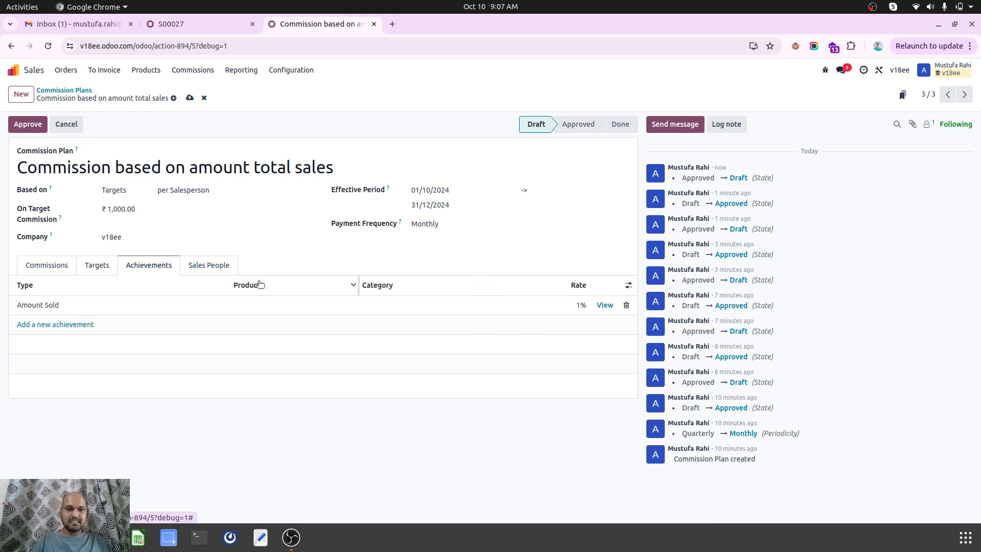
pyautogui.click(578, 306)
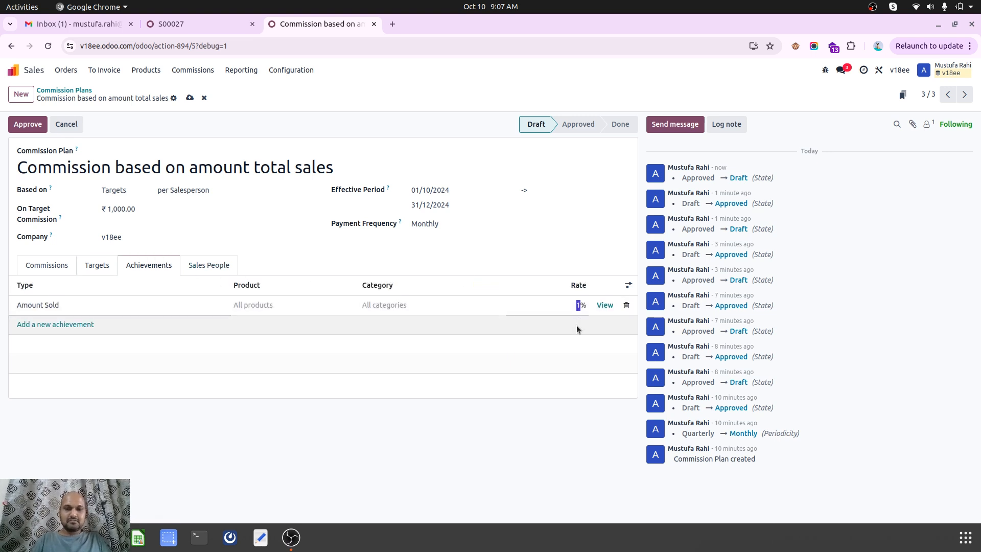
pyautogui.write('5')
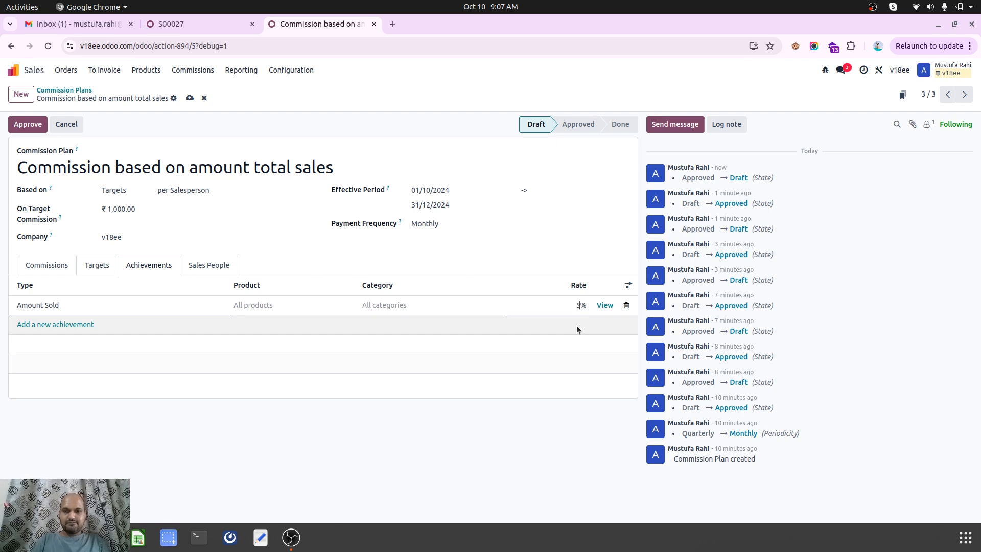
pyautogui.click(576, 325)
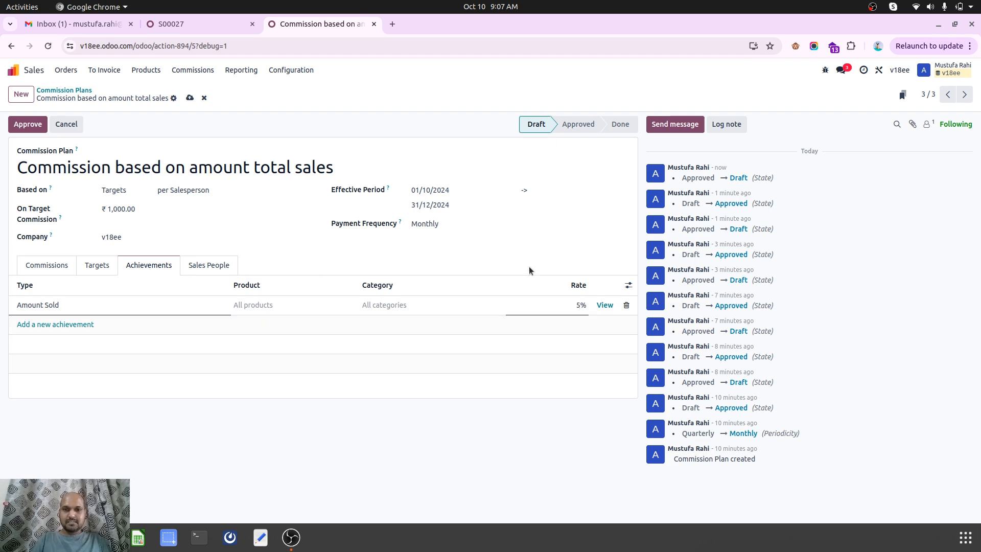
pyautogui.click(189, 97)
# Review the saved plan's sales people, achievements and period targets.
pyautogui.click(194, 264)
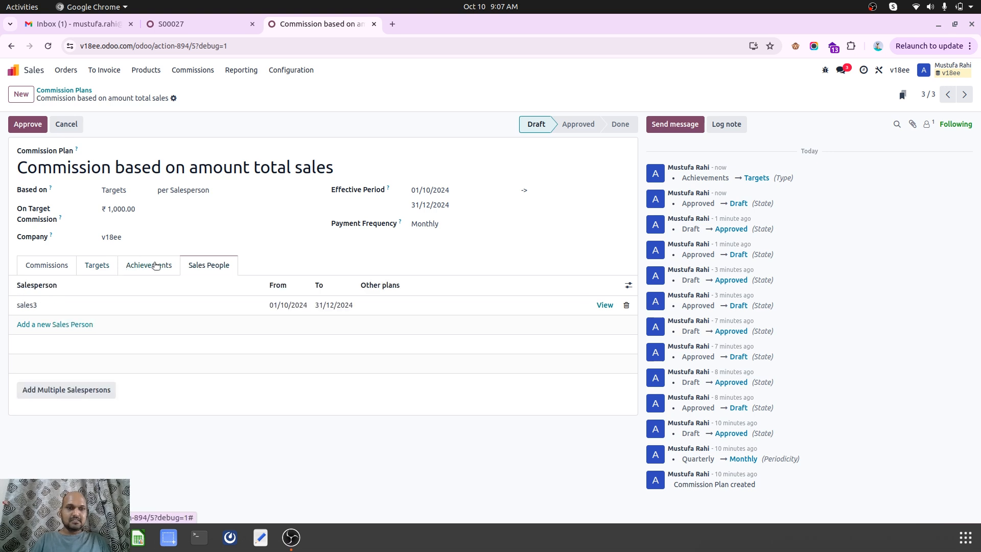
pyautogui.click(148, 266)
pyautogui.click(212, 264)
pyautogui.click(84, 268)
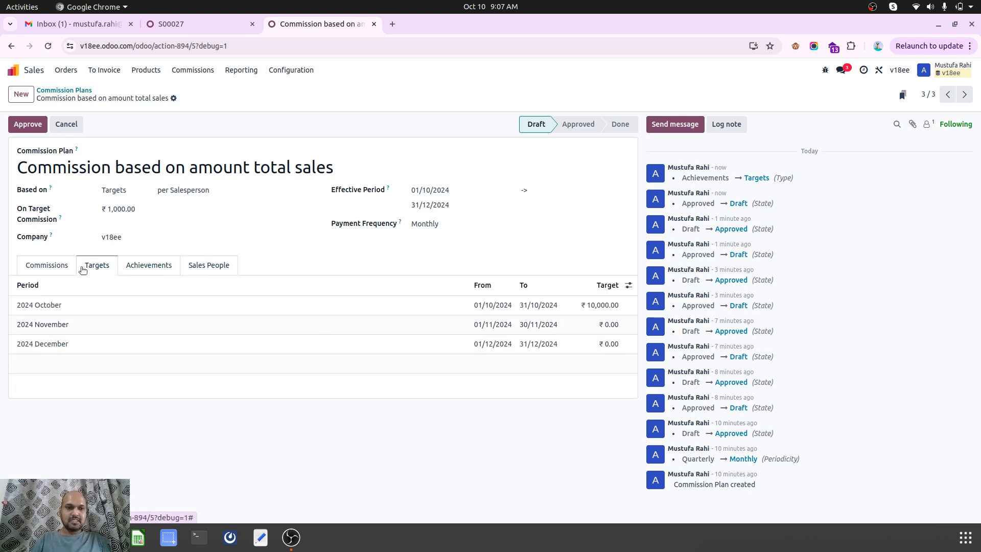
# Add a commission level with 200% target completion and a commission of 4,000.
pyautogui.click(61, 268)
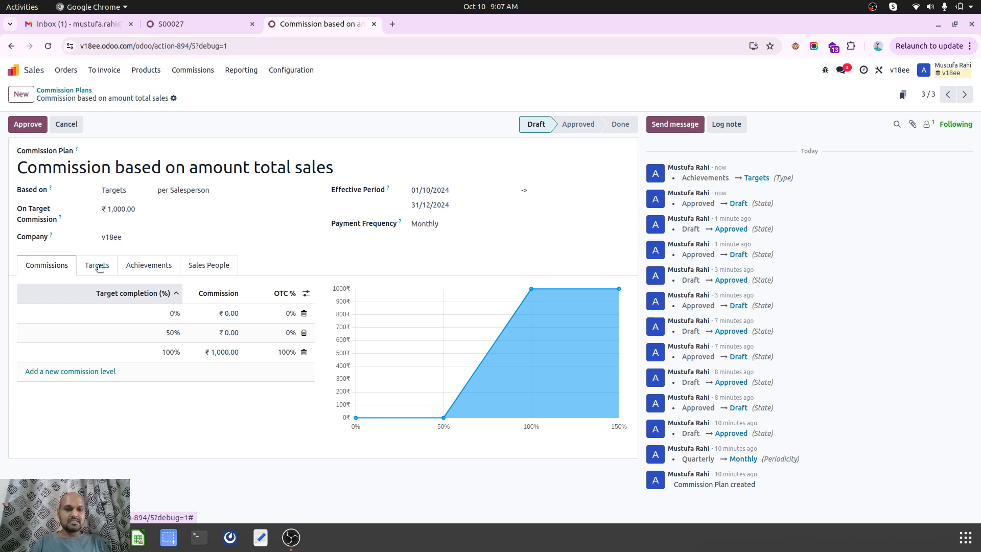
pyautogui.click(77, 371)
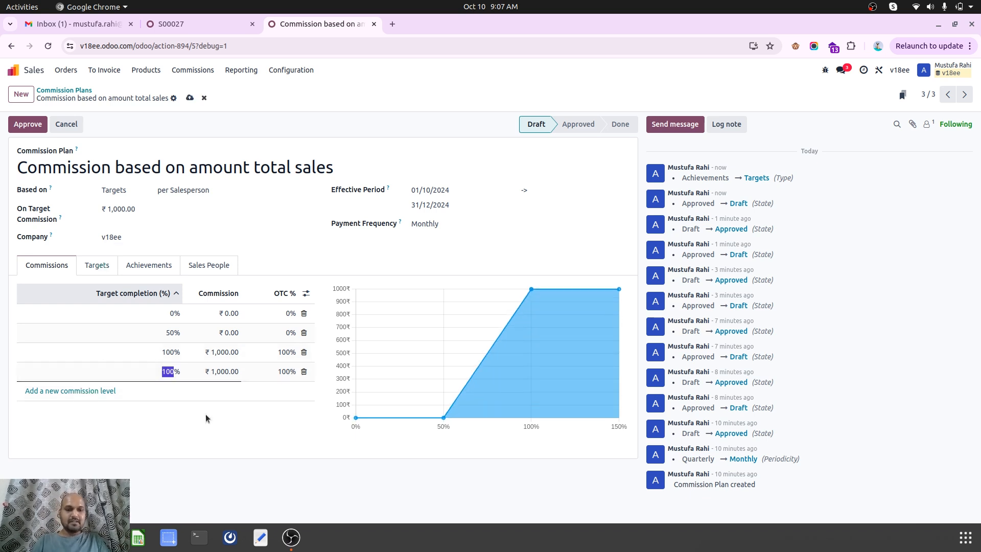
pyautogui.write('200')
pyautogui.press('Tab')
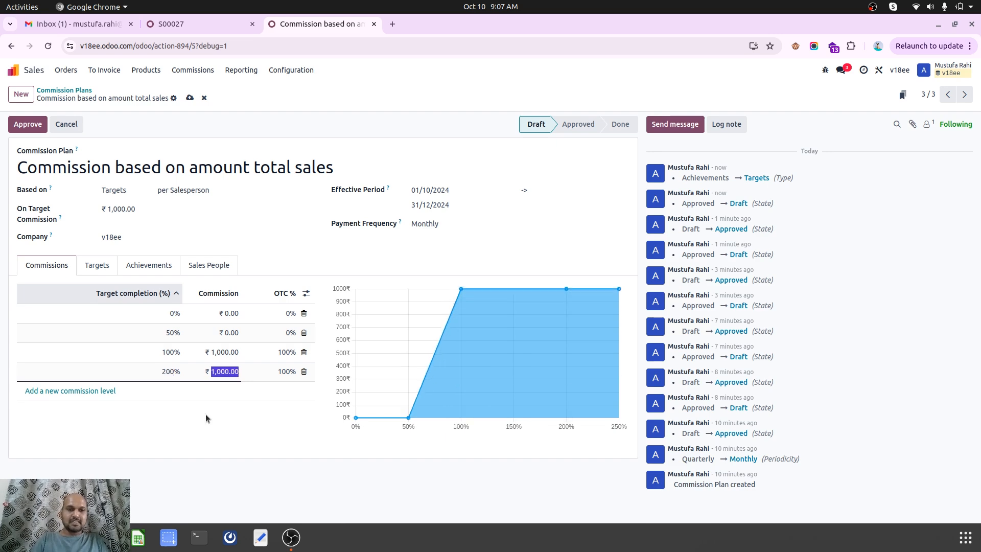
pyautogui.write('4000')
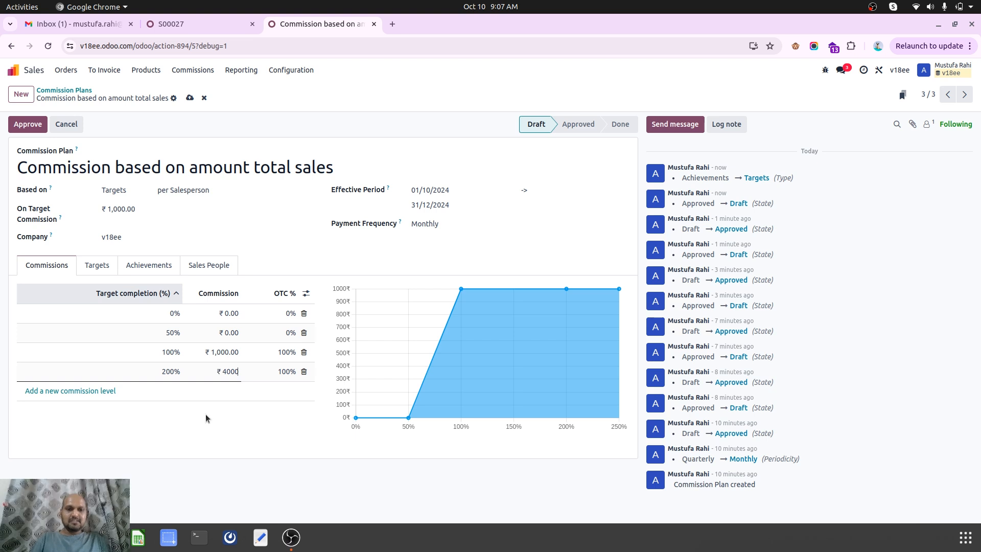
pyautogui.hotkey('shift', 'Tab')
pyautogui.click(242, 443)
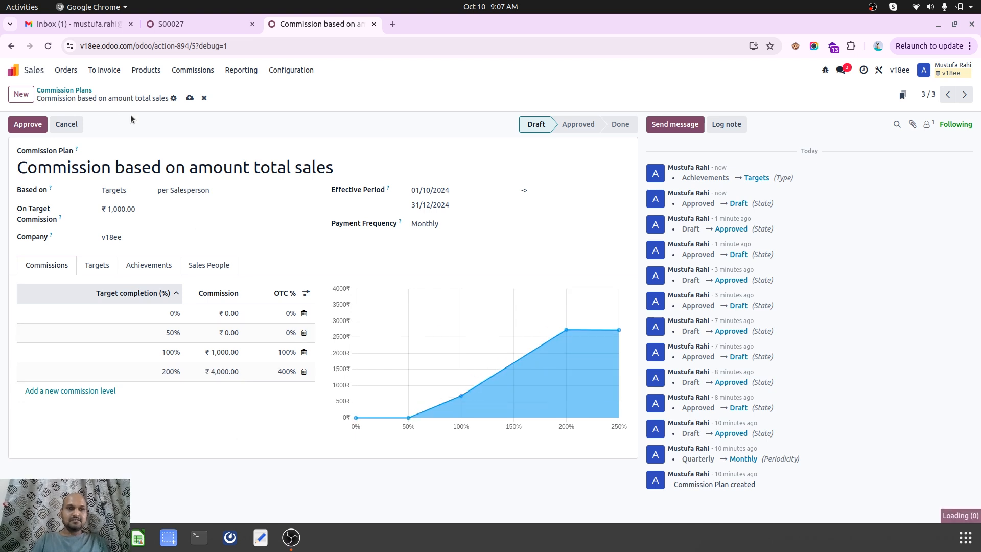
# Save and approve the commission plan, and check its targets and commission levels.
pyautogui.click(189, 97)
pyautogui.click(28, 126)
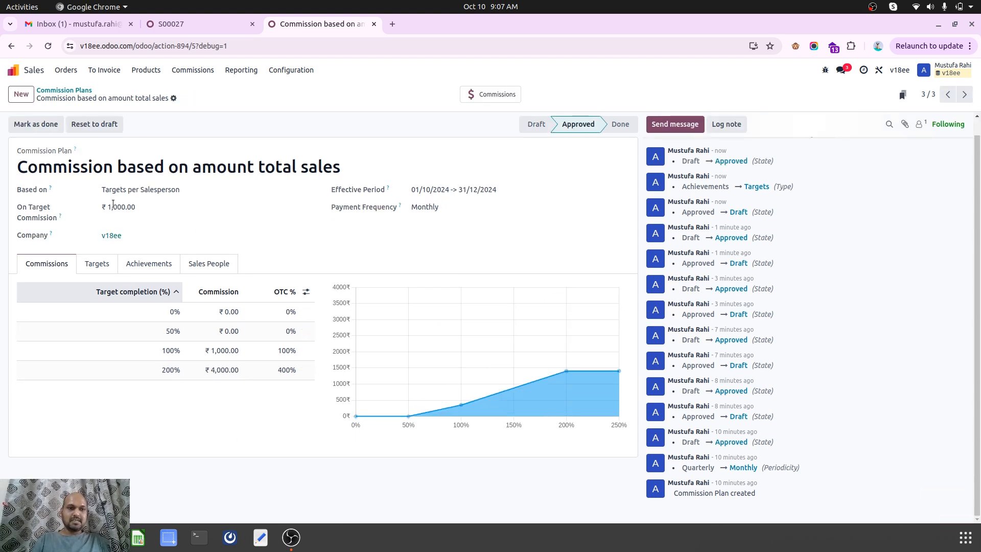
pyautogui.click(98, 264)
pyautogui.click(58, 269)
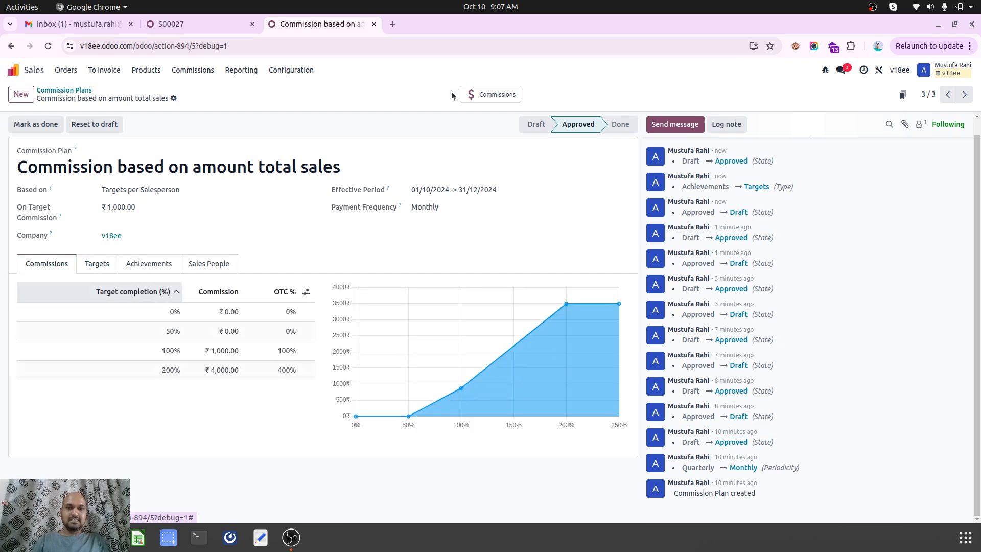
# Open the 2024 October commission detail for sales3 and compare it with the orders in the unfiltered quotations list.
pyautogui.click(491, 94)
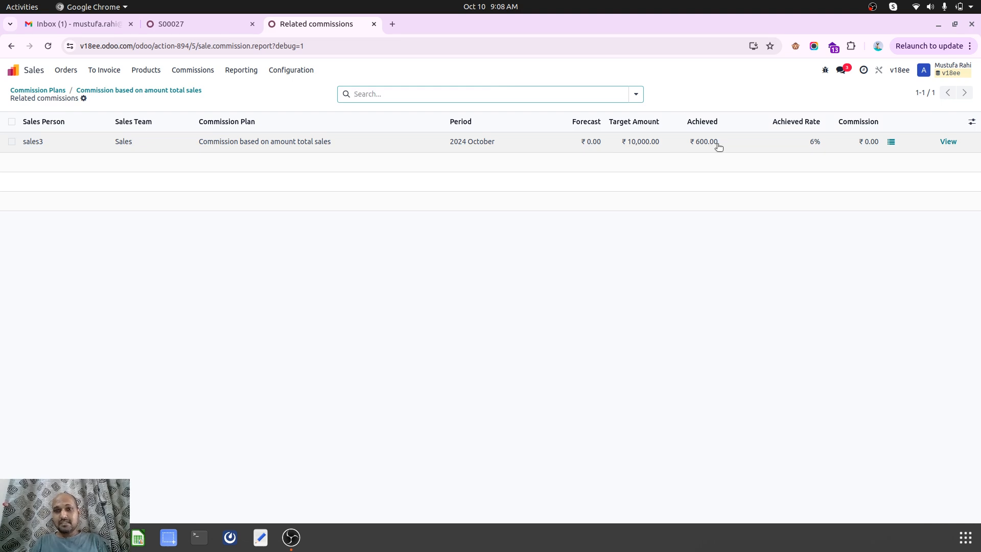
pyautogui.click(890, 142)
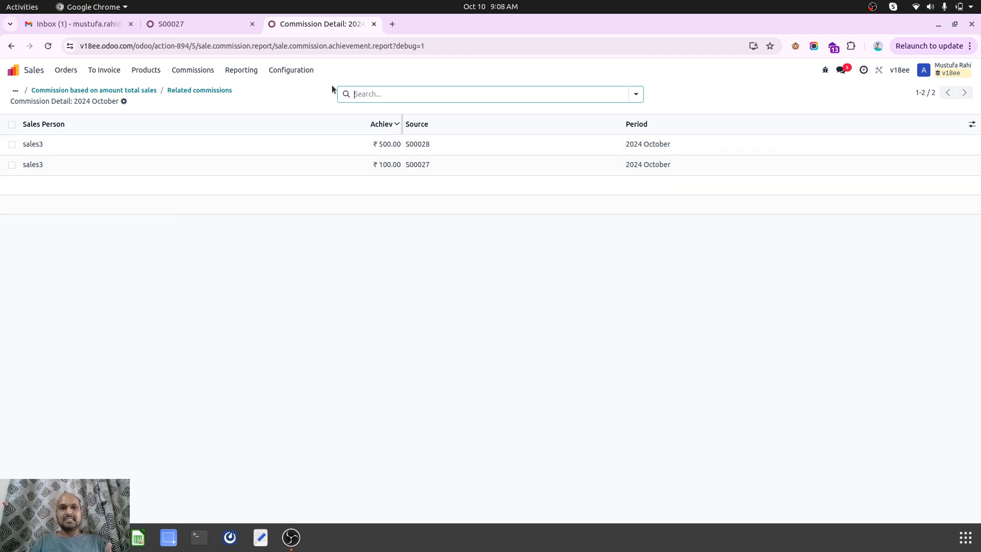
pyautogui.click(216, 30)
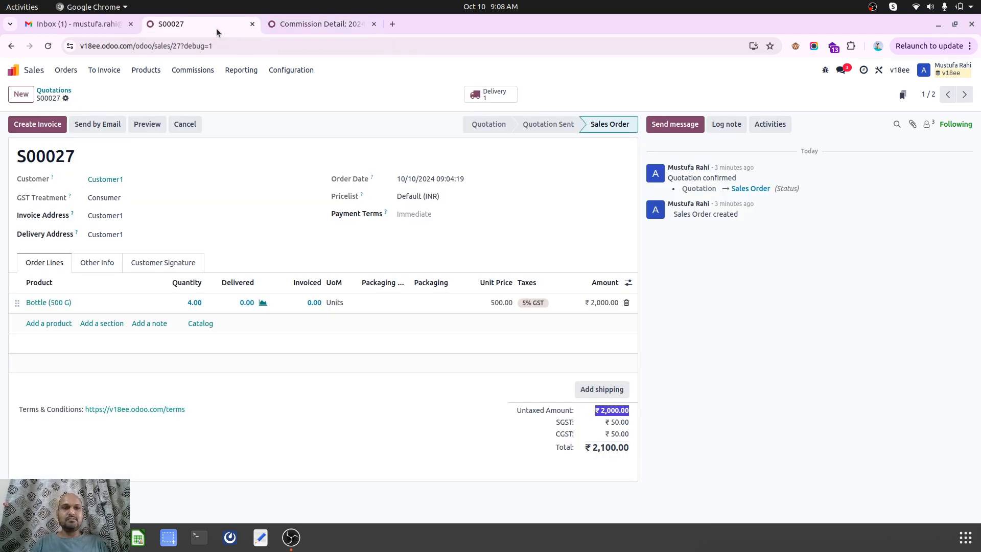
pyautogui.click(62, 92)
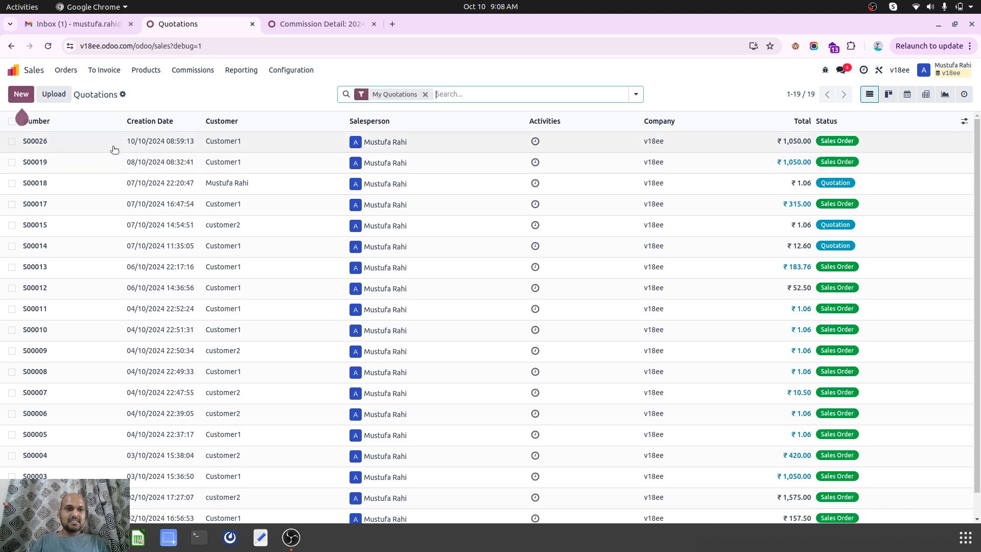
pyautogui.click(425, 94)
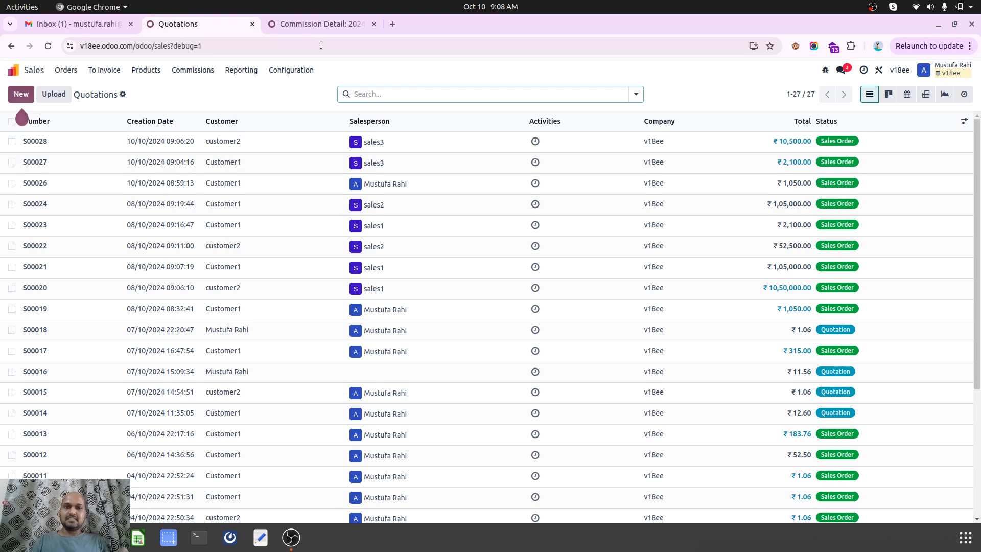
pyautogui.click(312, 25)
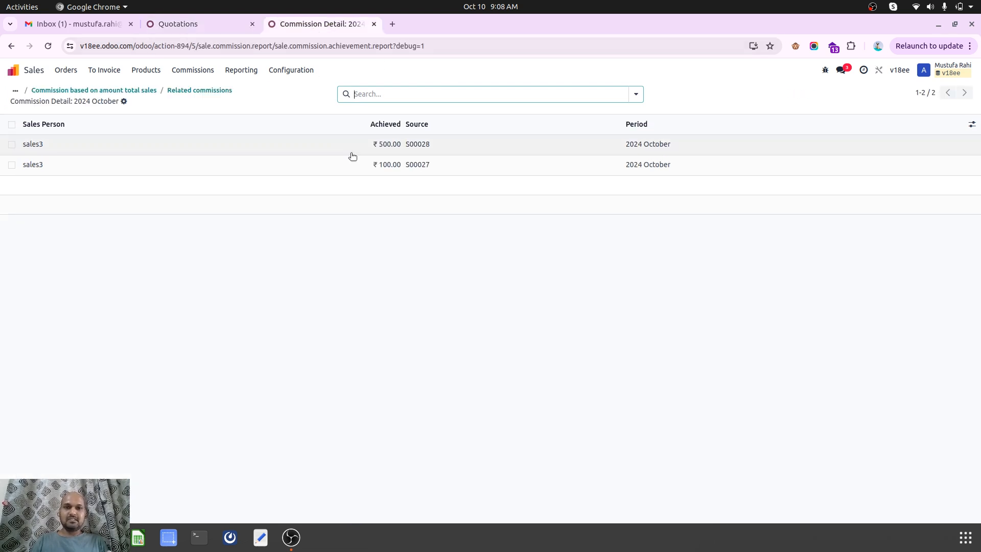
# Recheck the related commissions and their 2024 October detail against the plan's commission levels and period targets.
pyautogui.click(199, 90)
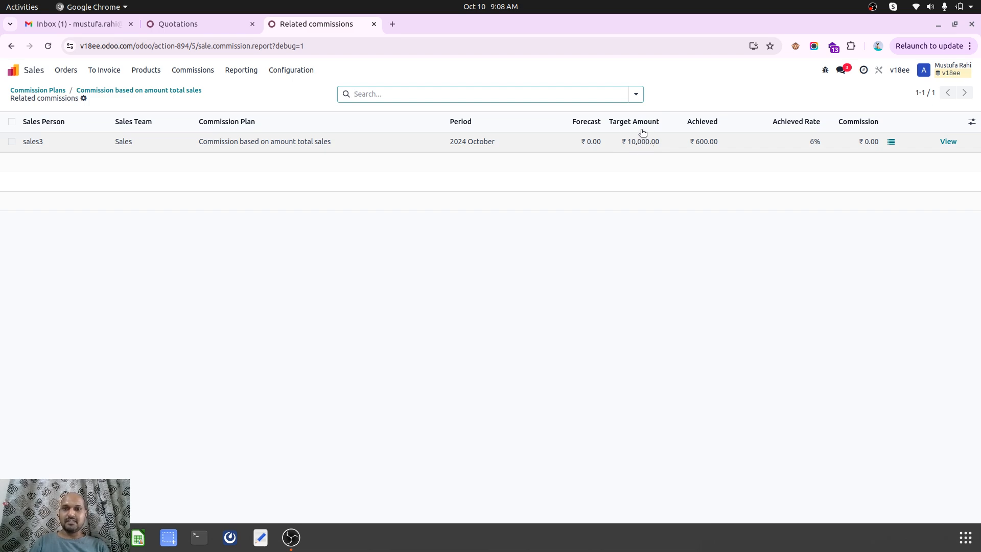
pyautogui.click(891, 142)
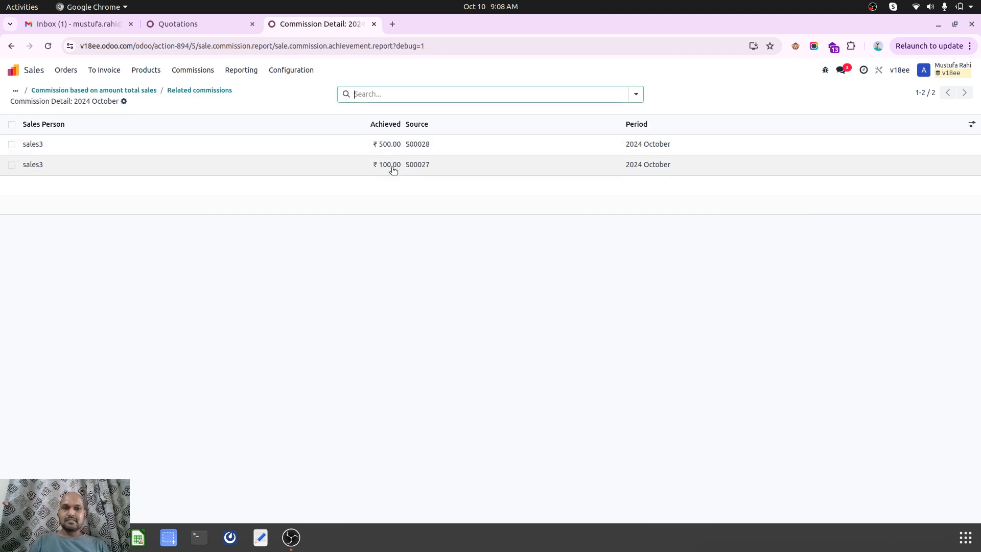
pyautogui.click(200, 90)
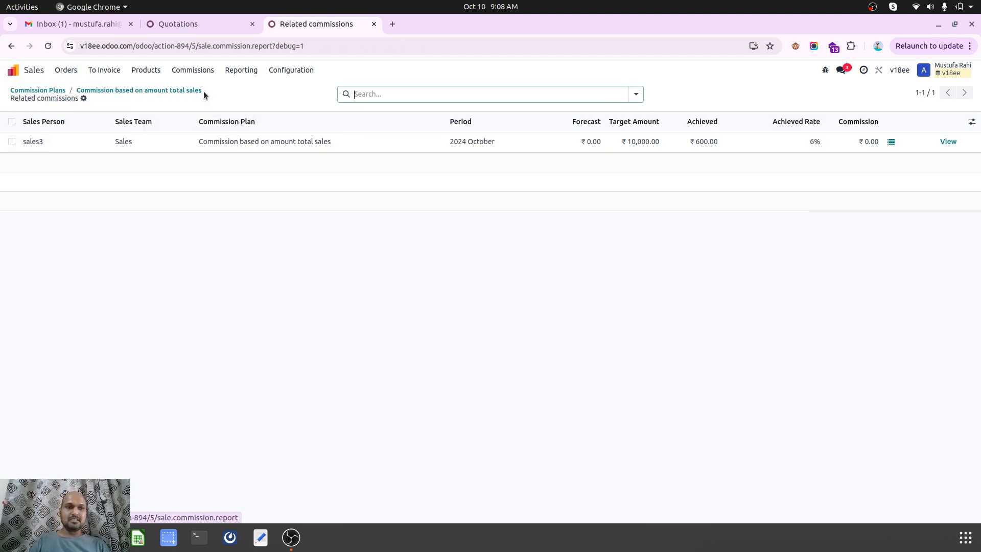
pyautogui.click(162, 91)
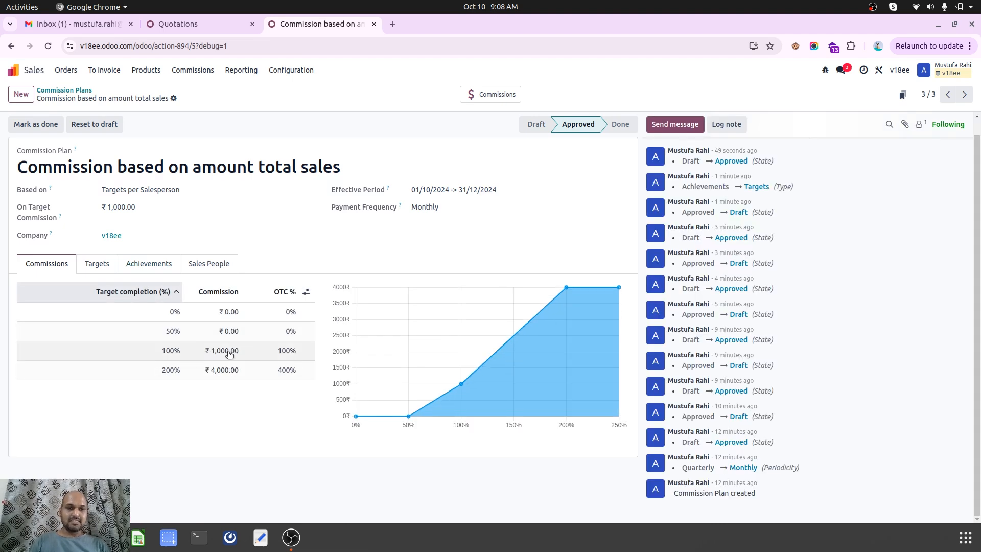
pyautogui.click(98, 263)
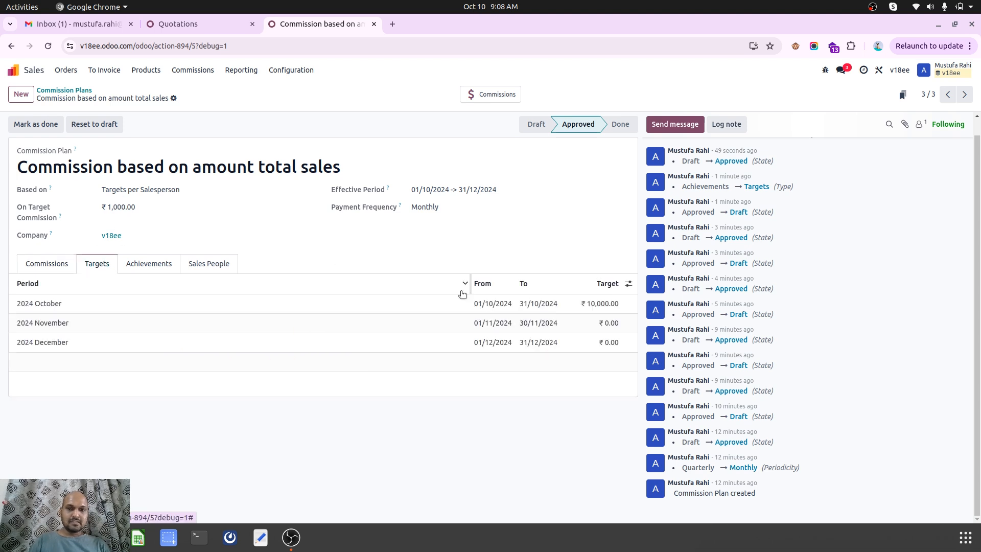
# Check the plan's commission levels and sales3's related commission against the orders in the quotations list.
pyautogui.click(60, 261)
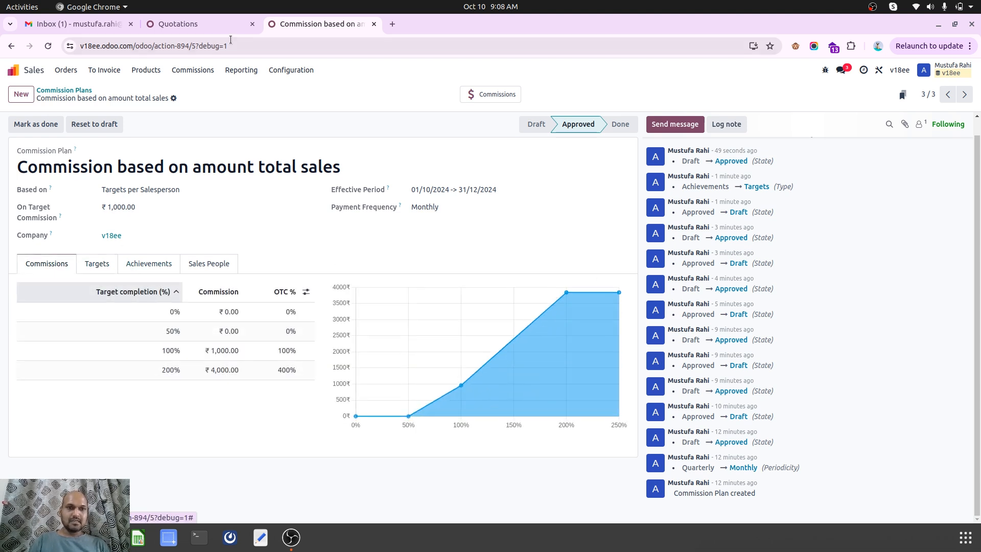
pyautogui.click(201, 26)
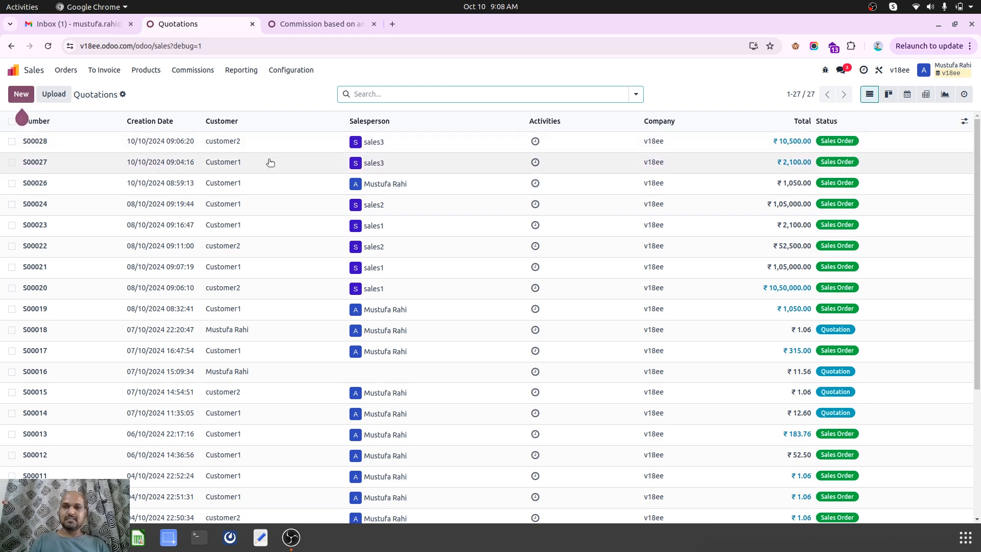
pyautogui.click(296, 24)
pyautogui.click(491, 94)
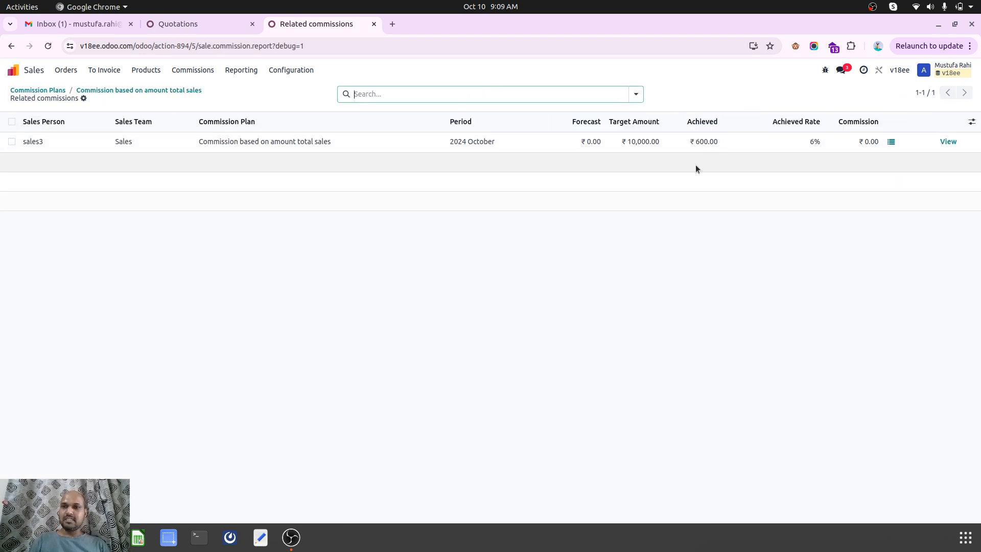
pyautogui.click(212, 23)
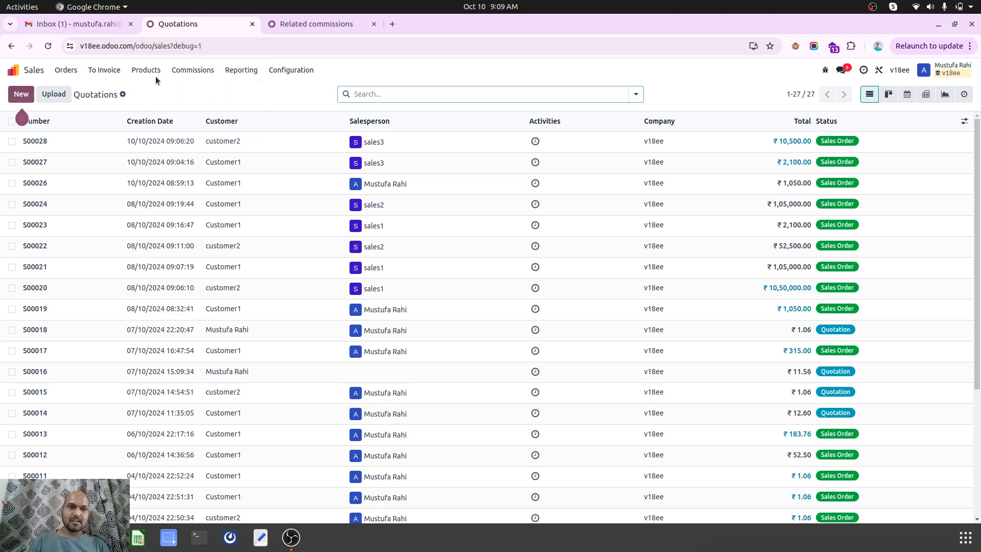
pyautogui.click(316, 27)
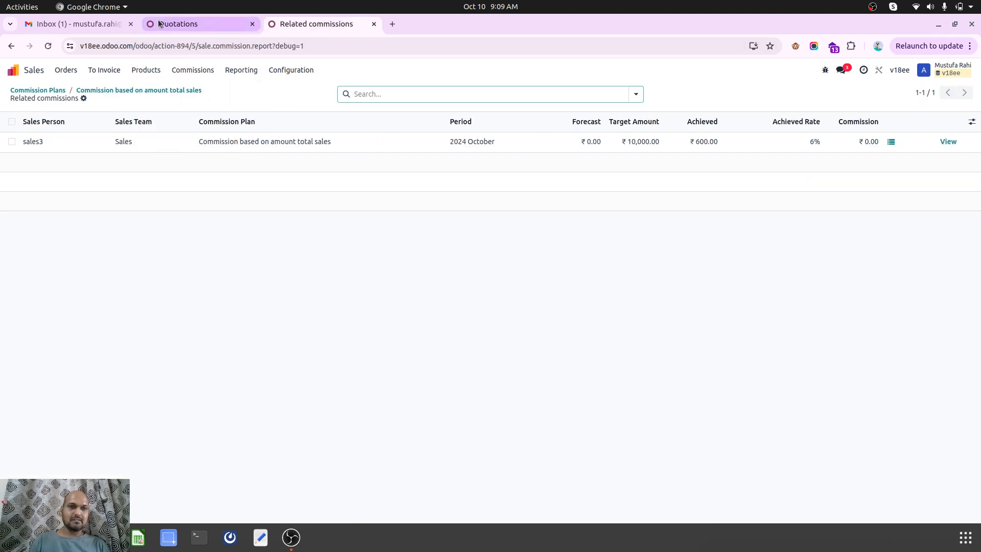
# Create a new quotation for Customer1 with the product Bottle in the 500 G packaging size.
pyautogui.click(199, 24)
pyautogui.click(21, 94)
pyautogui.click(151, 179)
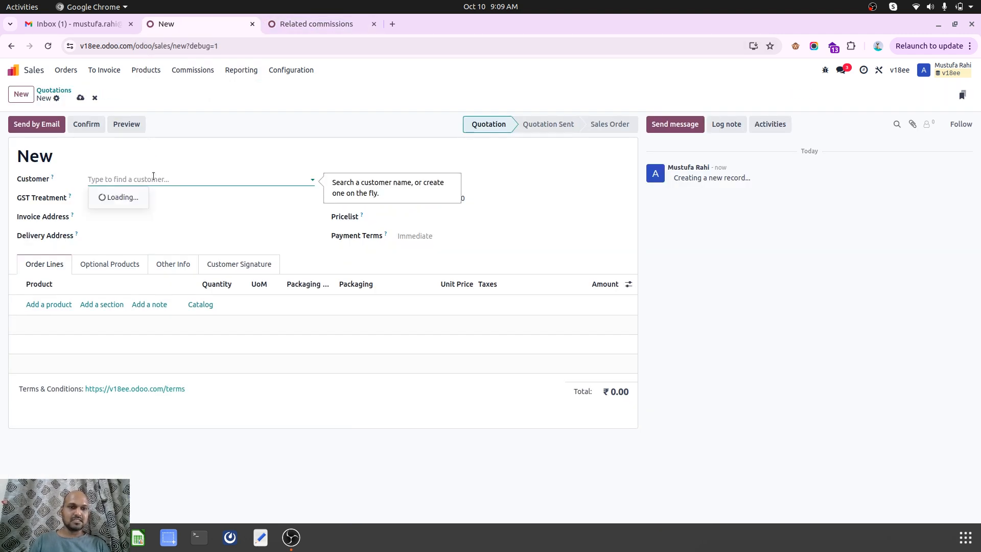
pyautogui.click(125, 198)
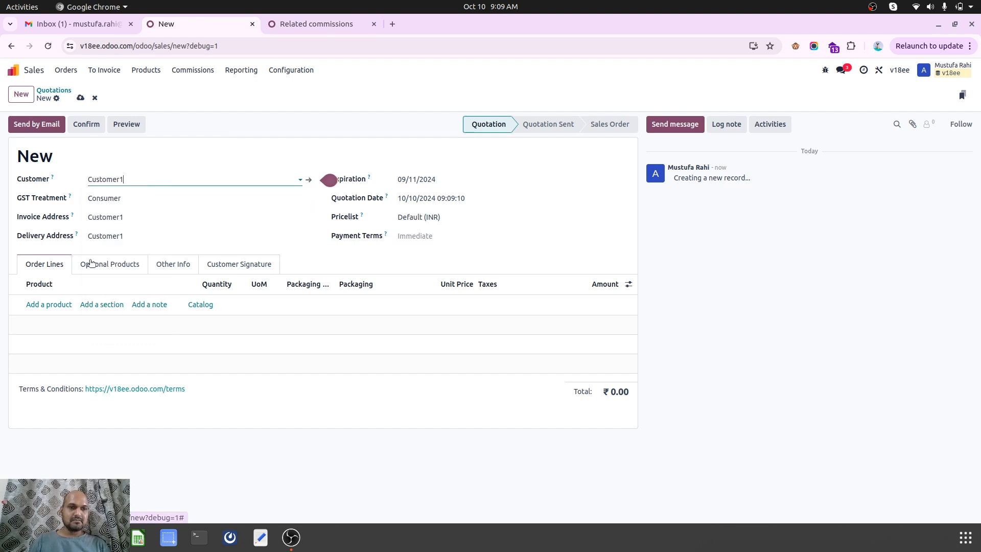
pyautogui.click(68, 305)
pyautogui.click(47, 376)
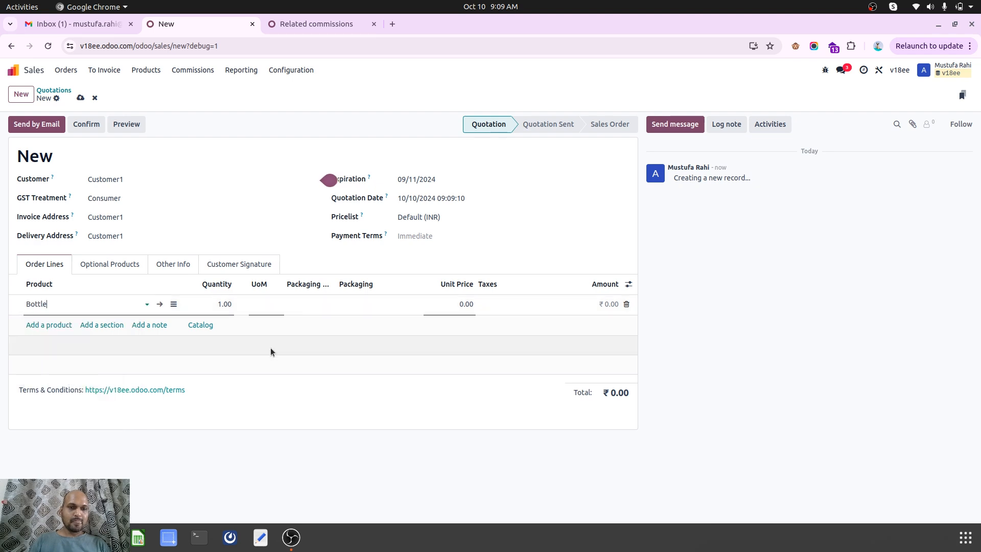
pyautogui.click(271, 372)
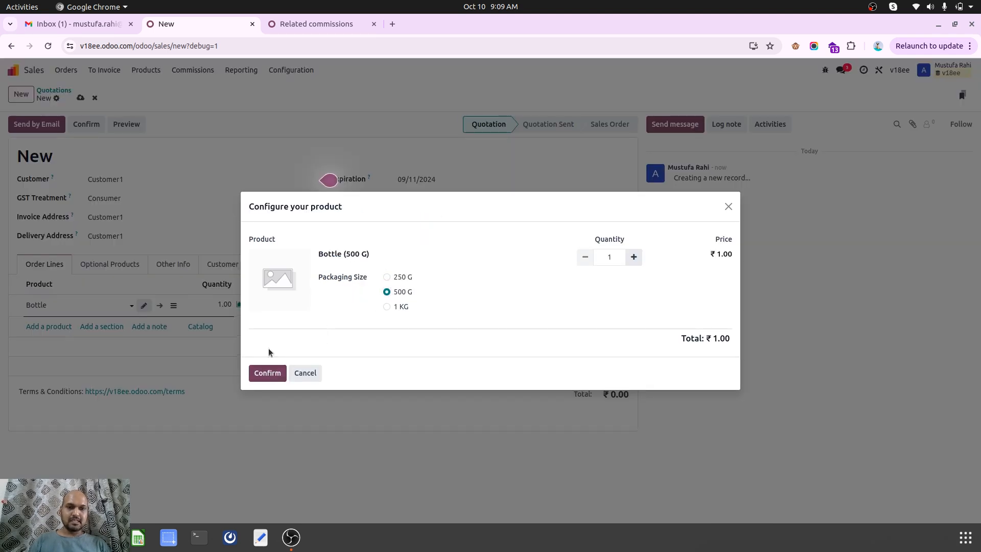
# Set the Bottle order line's unit price to 20,000 and its quantity to 2, keeping the quotation open.
pyautogui.click(450, 302)
pyautogui.write('2')
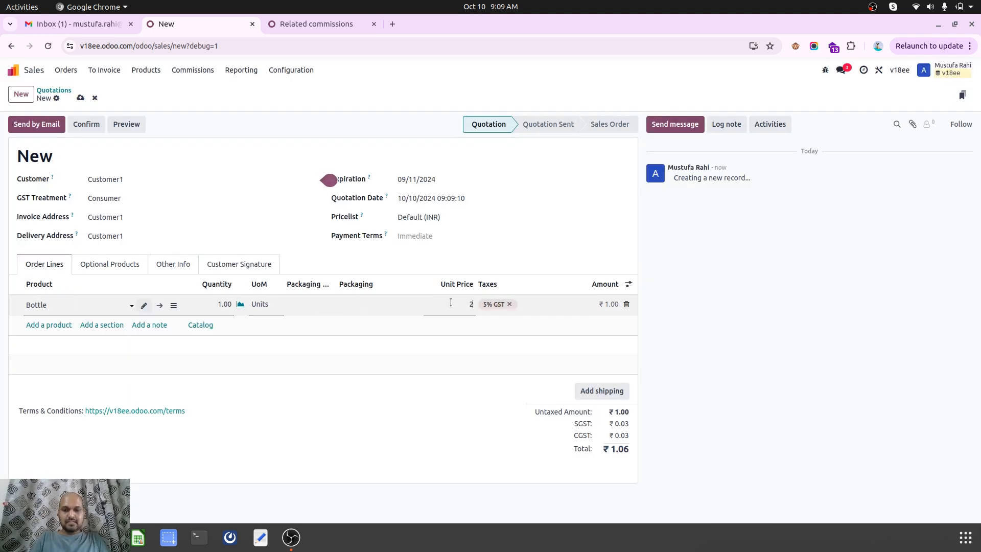
pyautogui.write('000')
pyautogui.click(223, 302)
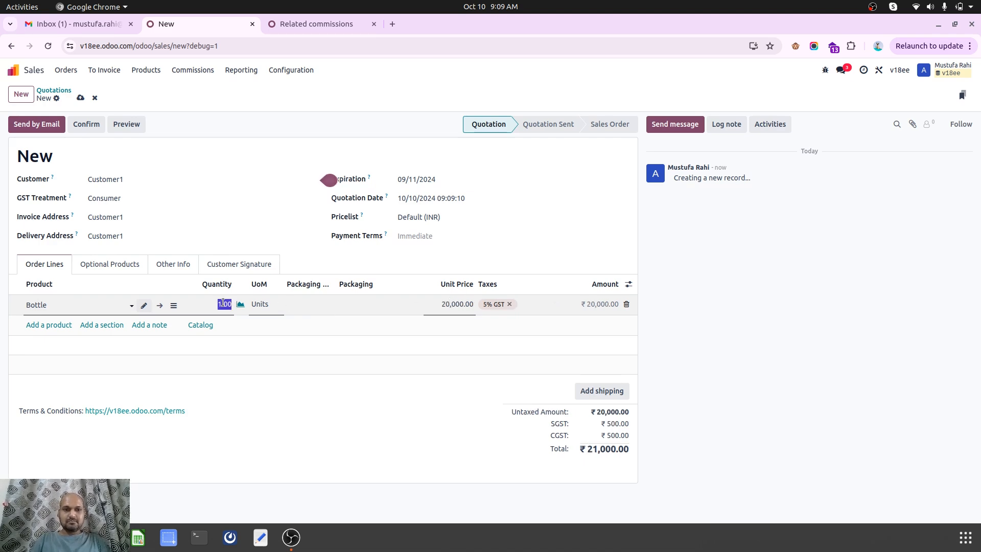
pyautogui.write('2')
pyautogui.click(308, 238)
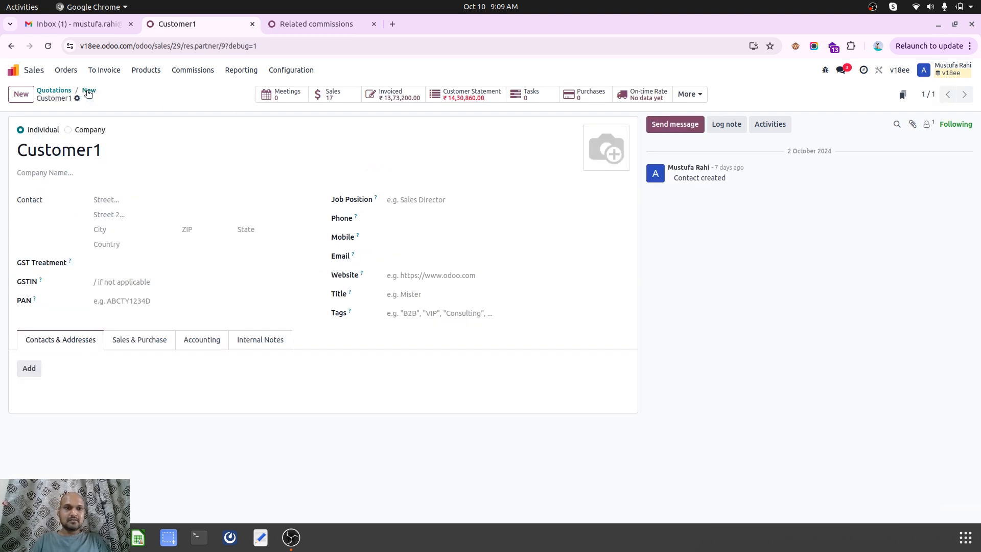
pyautogui.click(88, 92)
# Assign sales3 as the salesperson of the new quotation.
pyautogui.click(174, 264)
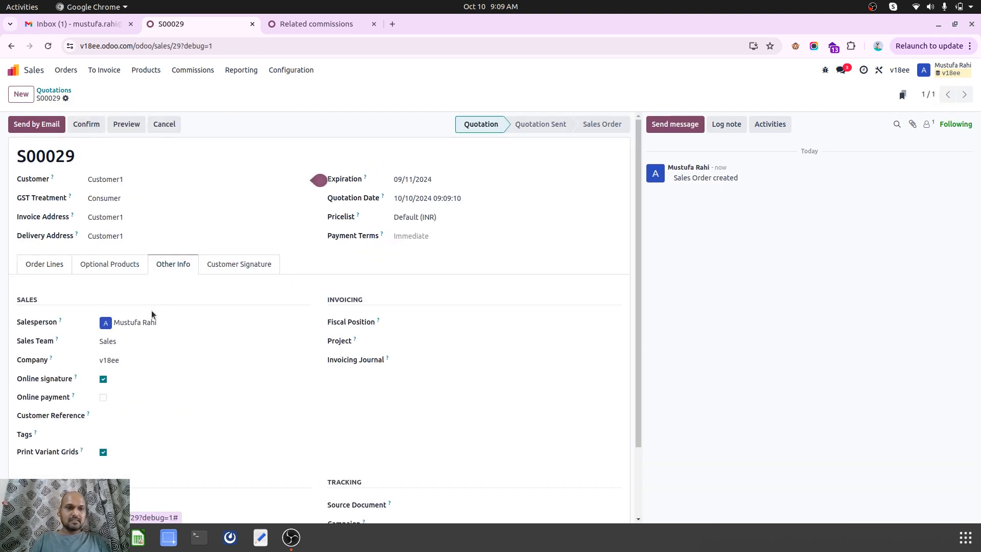
pyautogui.click(152, 320)
pyautogui.write('sal')
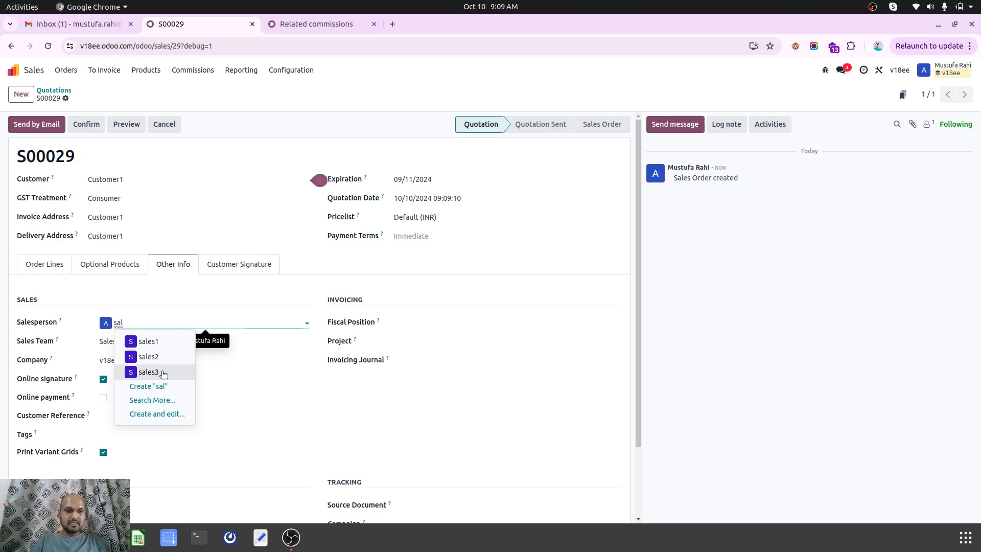
pyautogui.click(163, 374)
# Save the salesperson change, review the order lines, and confirm the quotation as a sales order.
pyautogui.click(46, 264)
pyautogui.click(86, 124)
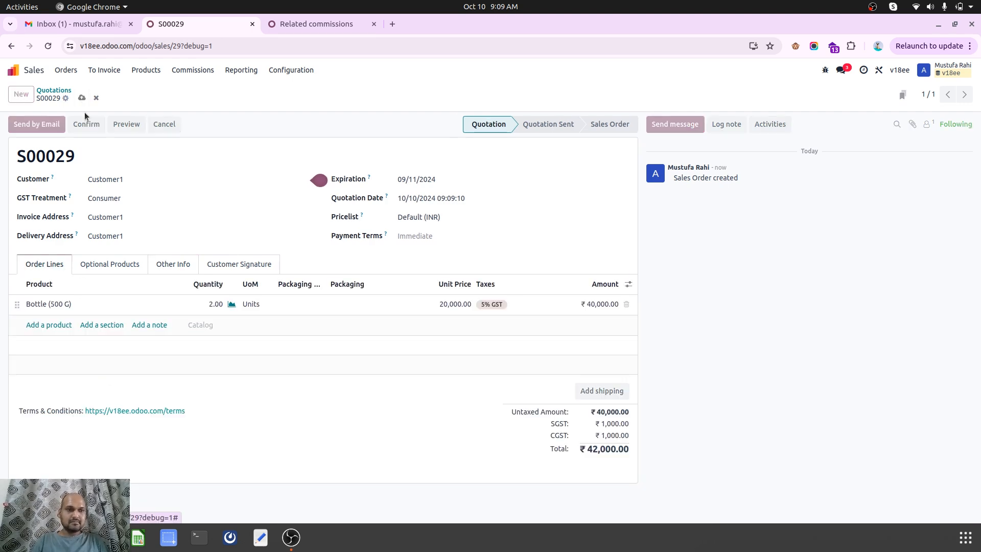
pyautogui.click(176, 265)
pyautogui.click(53, 266)
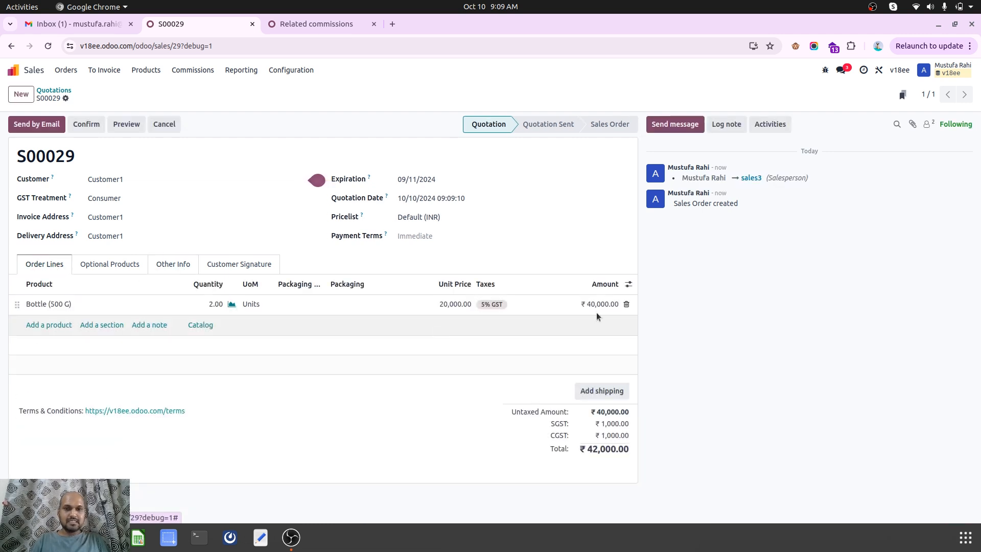
pyautogui.click(80, 126)
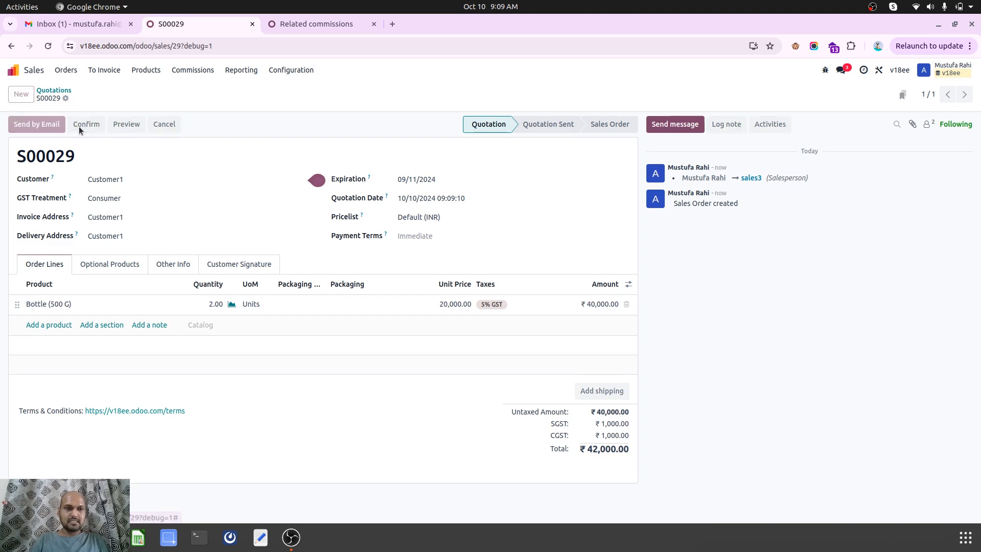
# Reload the related commissions for sales3 and compare them with the new sales order's salesperson and amount.
pyautogui.click(313, 29)
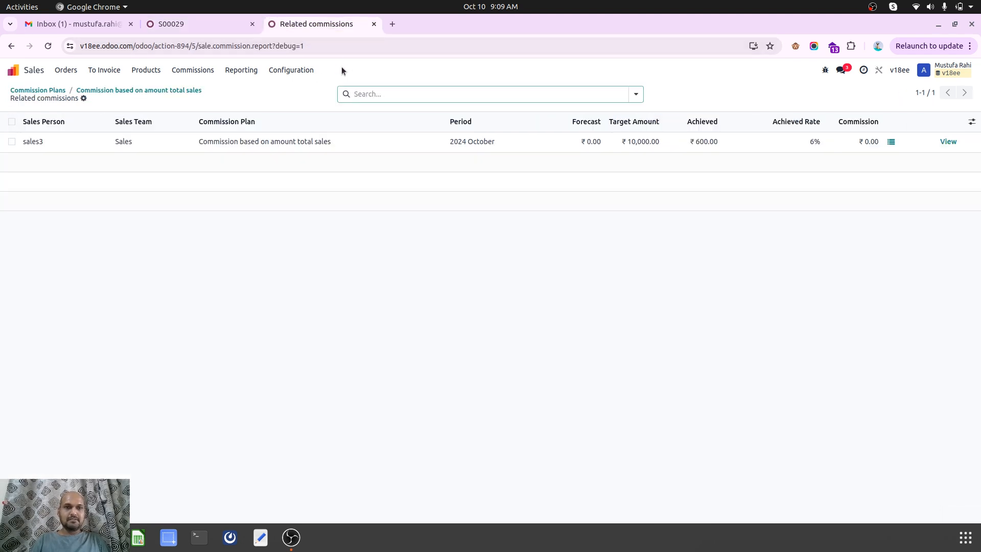
pyautogui.click(328, 45)
pyautogui.press('Return')
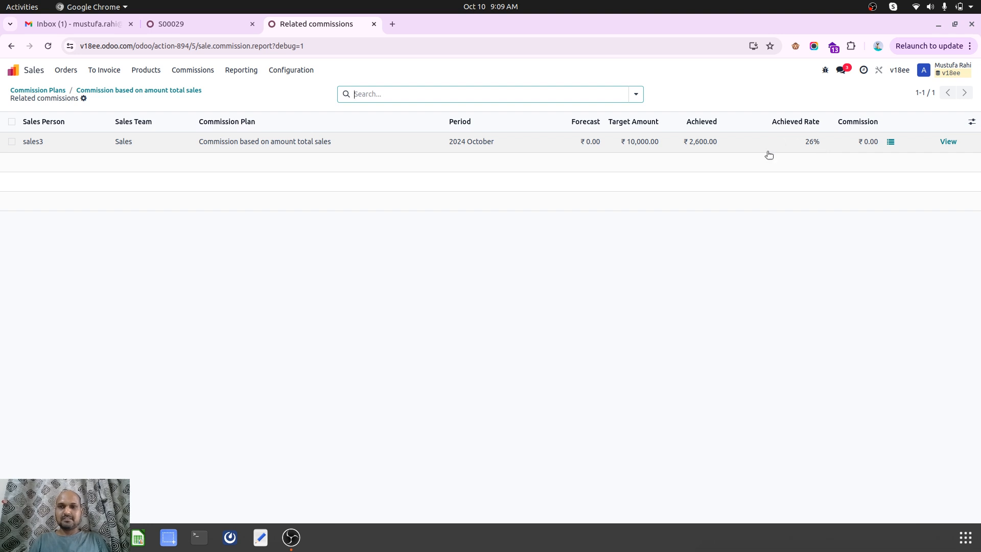
pyautogui.click(229, 21)
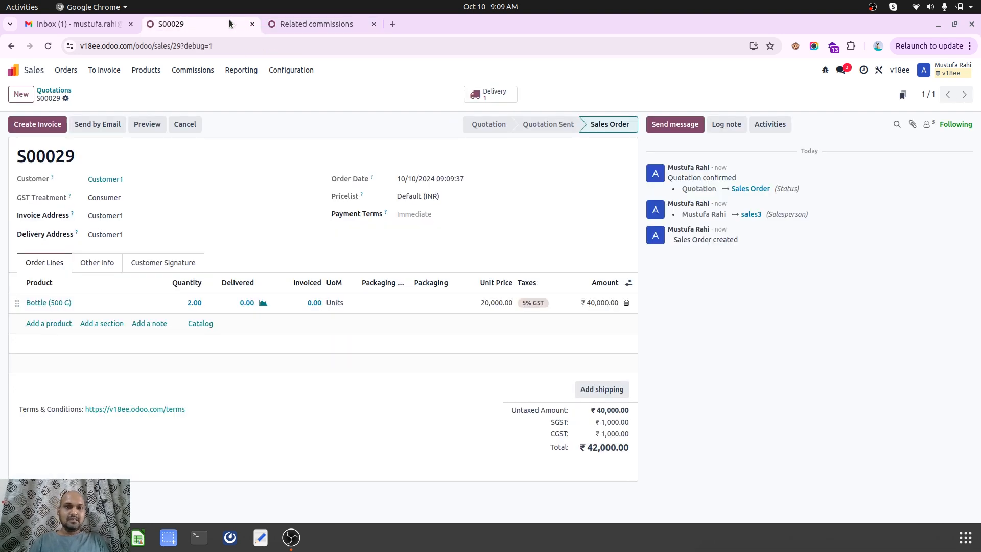
pyautogui.click(105, 265)
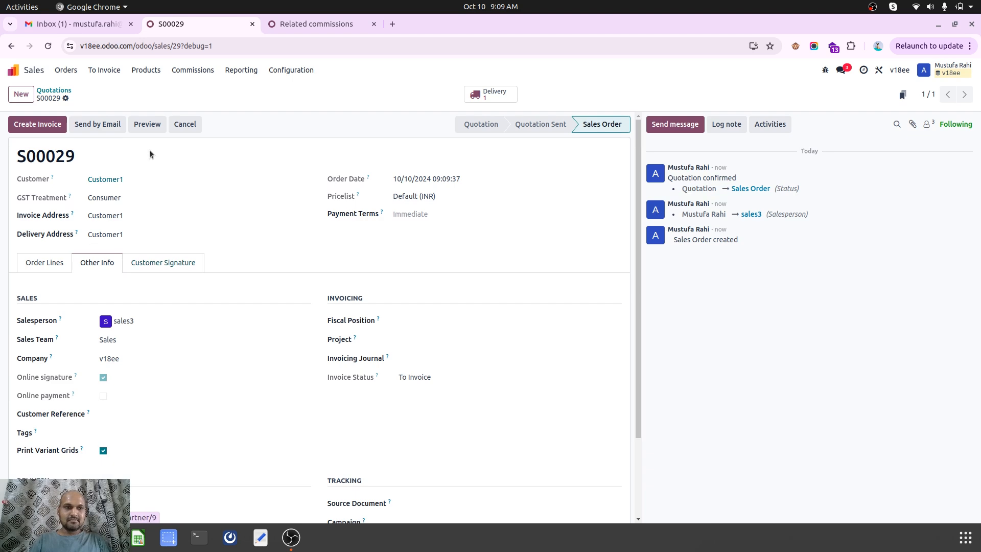
pyautogui.click(312, 24)
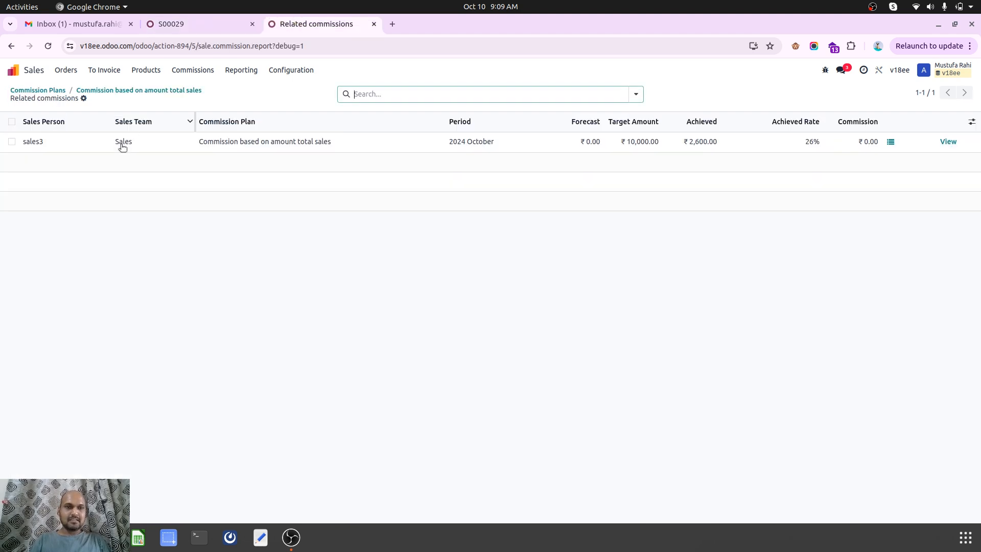
# Review the commission plan's achievement rate, sales people, period targets and commission levels.
pyautogui.click(130, 91)
pyautogui.click(147, 265)
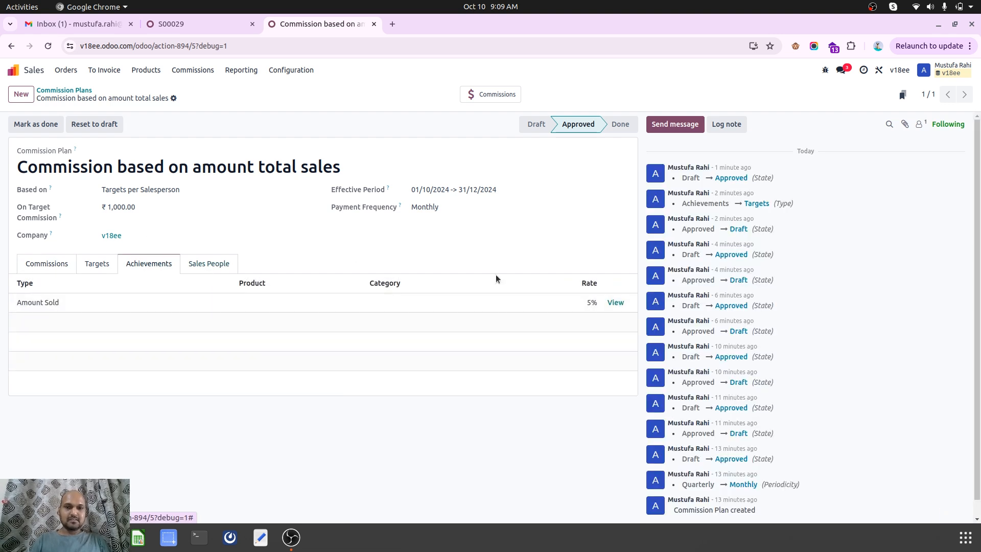
pyautogui.click(205, 264)
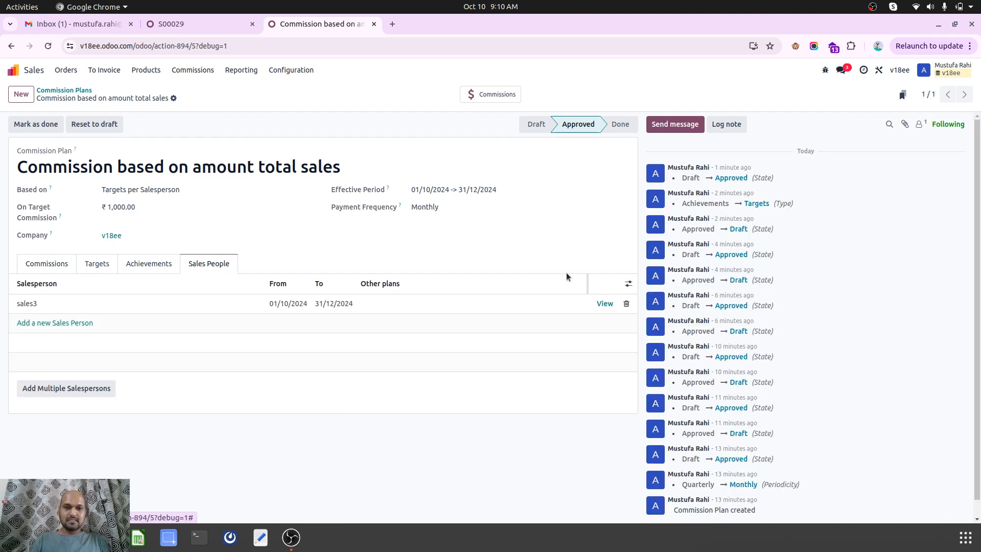
pyautogui.click(627, 283)
pyautogui.click(627, 283)
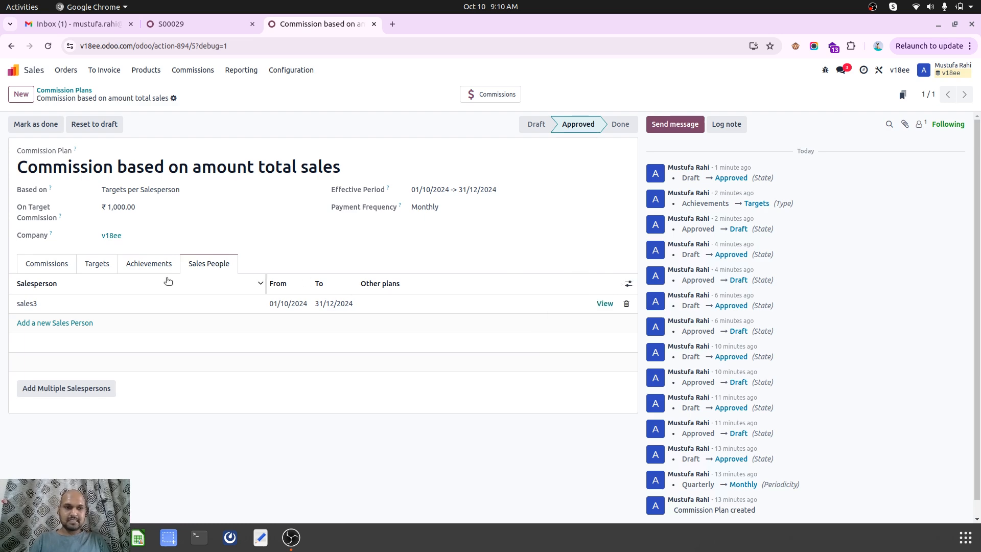
pyautogui.click(100, 262)
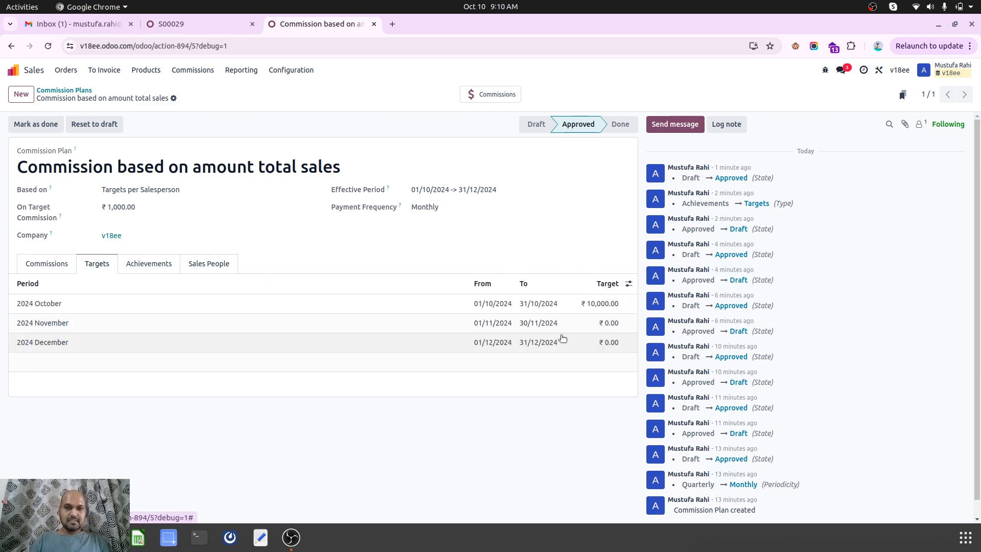
pyautogui.click(50, 264)
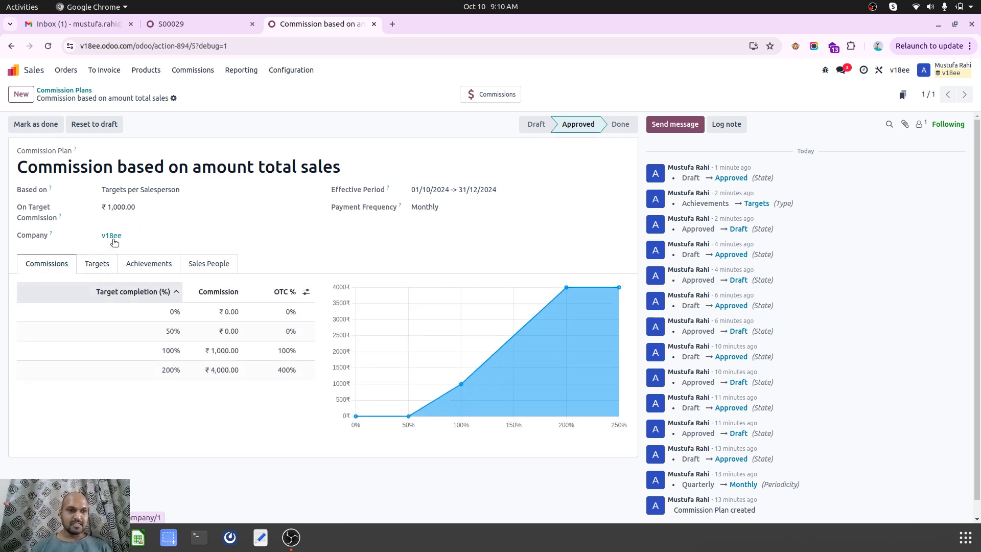
pyautogui.click(102, 262)
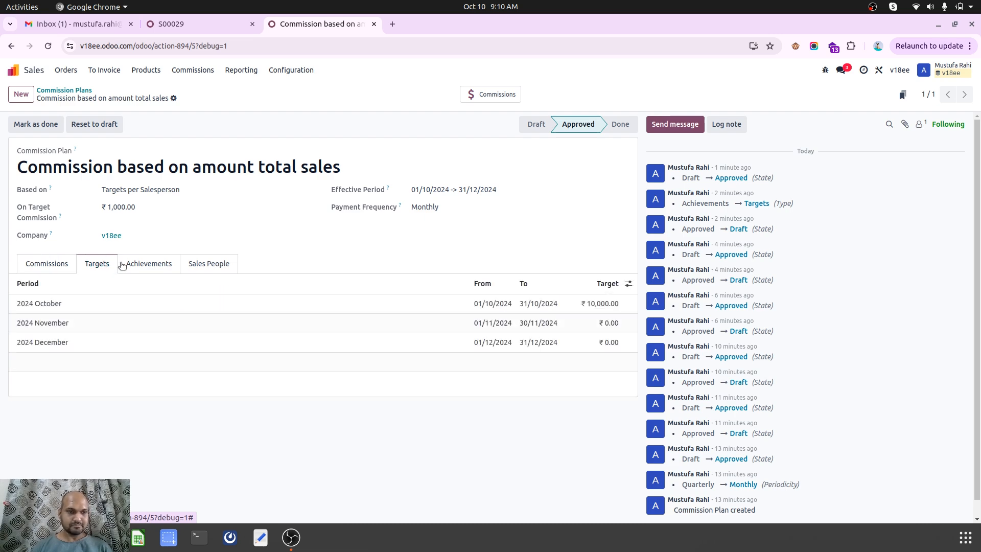
pyautogui.click(162, 266)
pyautogui.click(61, 268)
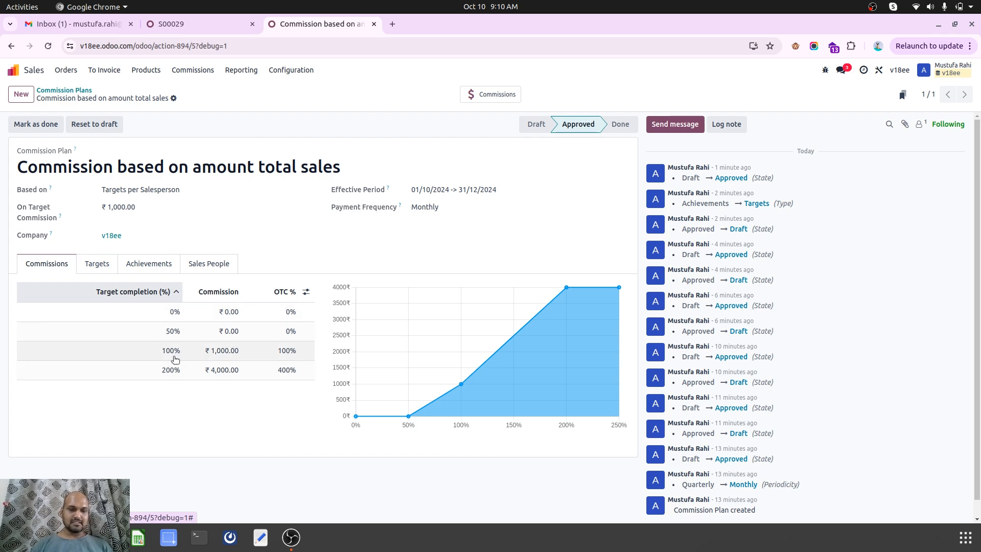
pyautogui.click(304, 292)
pyautogui.click(305, 293)
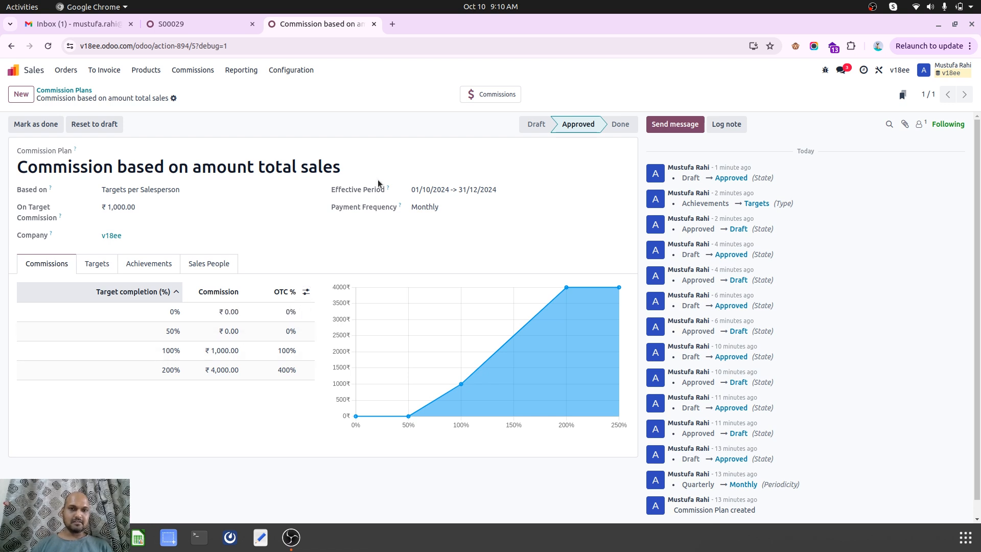
# Examine sales3's related commission and its 2024 October detail, and return to the new sales order.
pyautogui.click(478, 100)
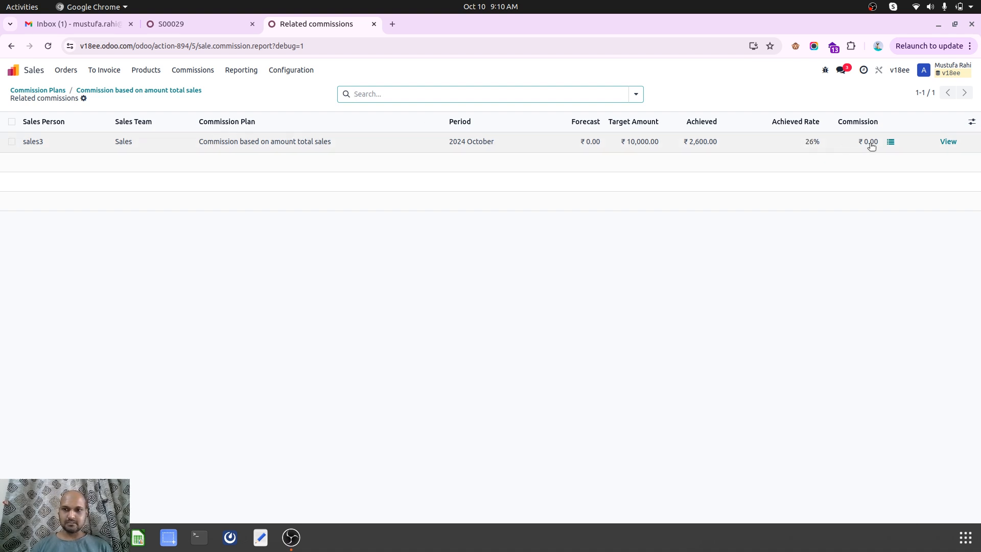
pyautogui.click(890, 141)
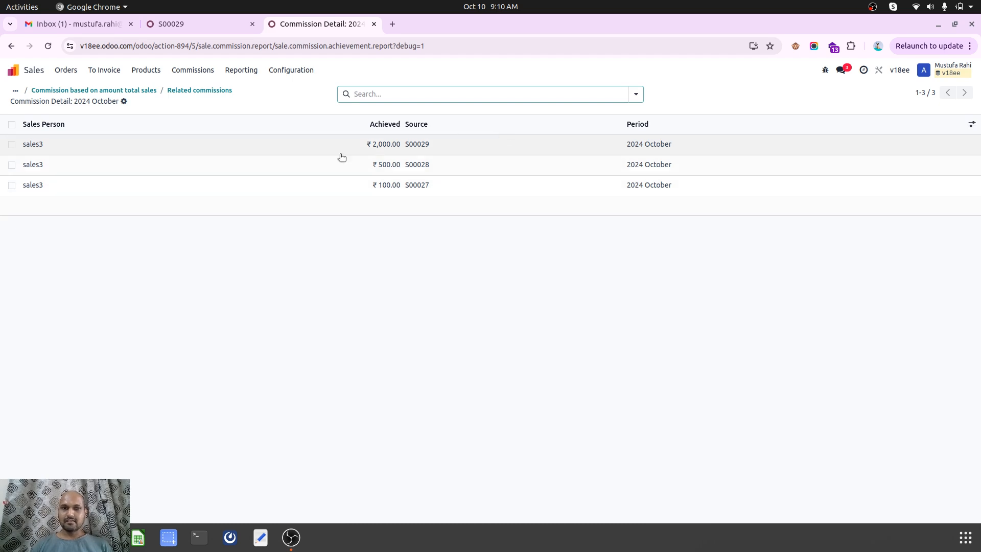
pyautogui.click(194, 94)
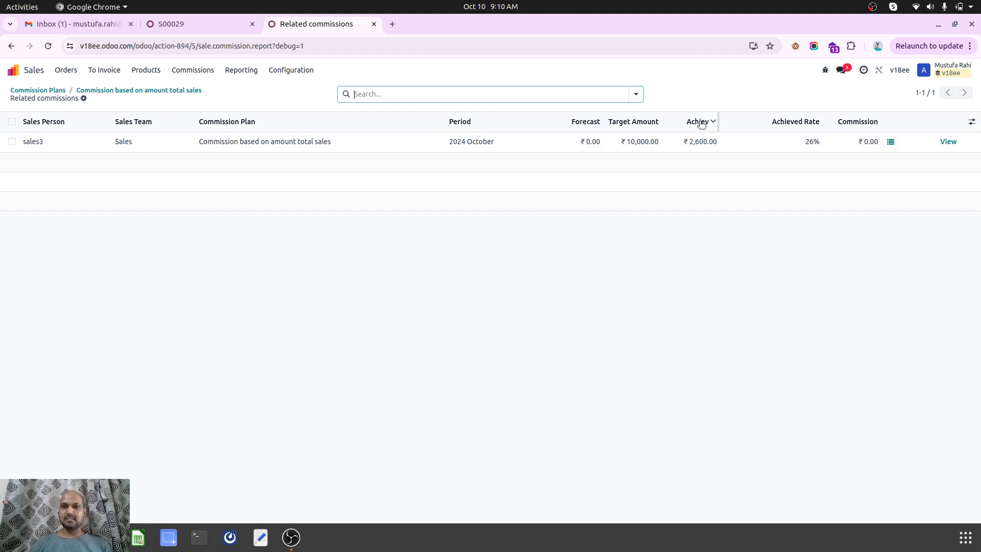
pyautogui.moveTo(701, 124)
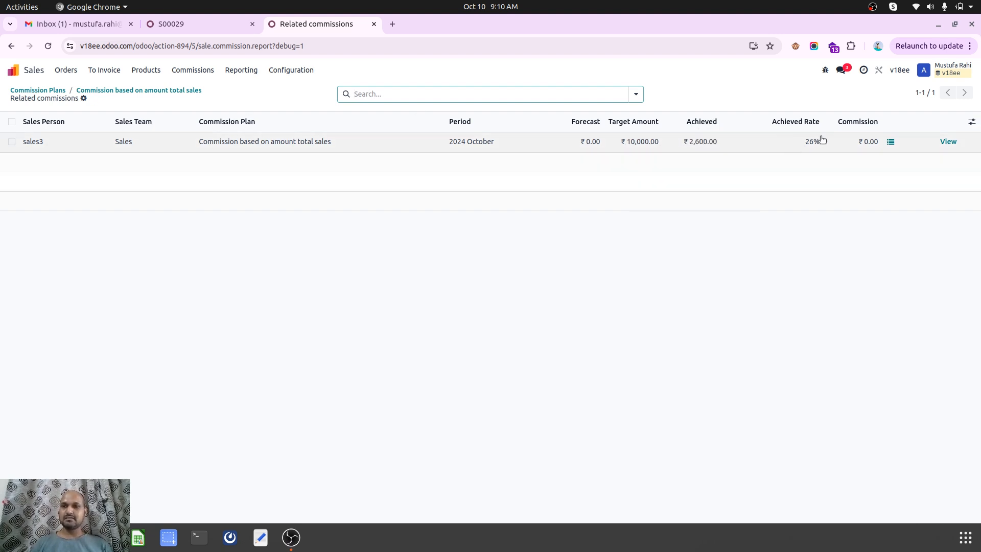
pyautogui.click(214, 29)
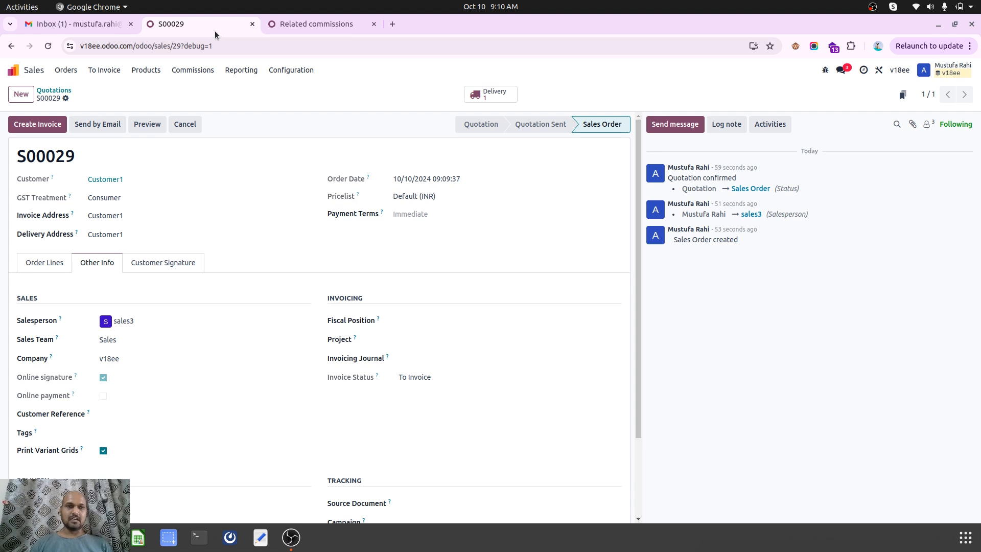
# Duplicate sales order S00029 and show the order lines of the copy.
pyautogui.click(65, 98)
pyautogui.click(98, 139)
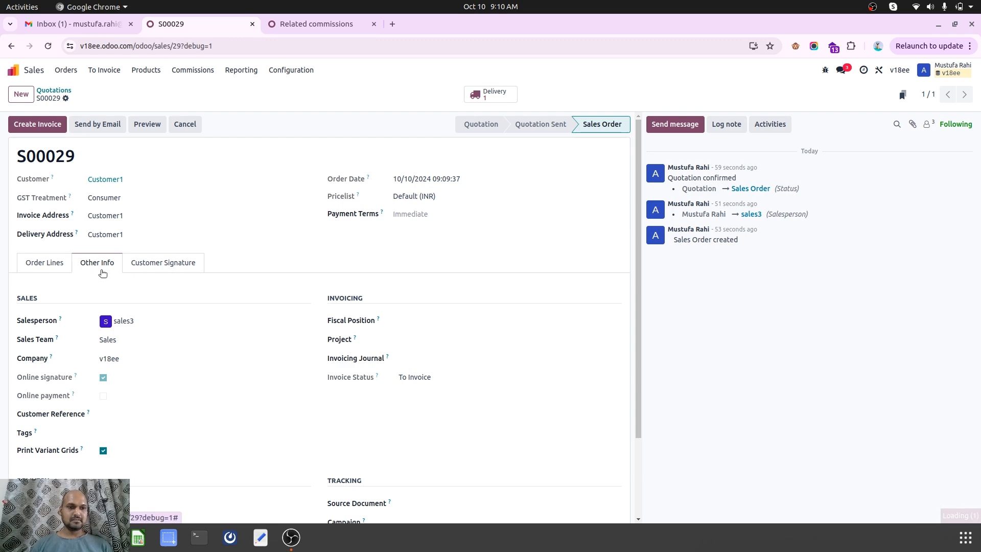
pyautogui.click(64, 263)
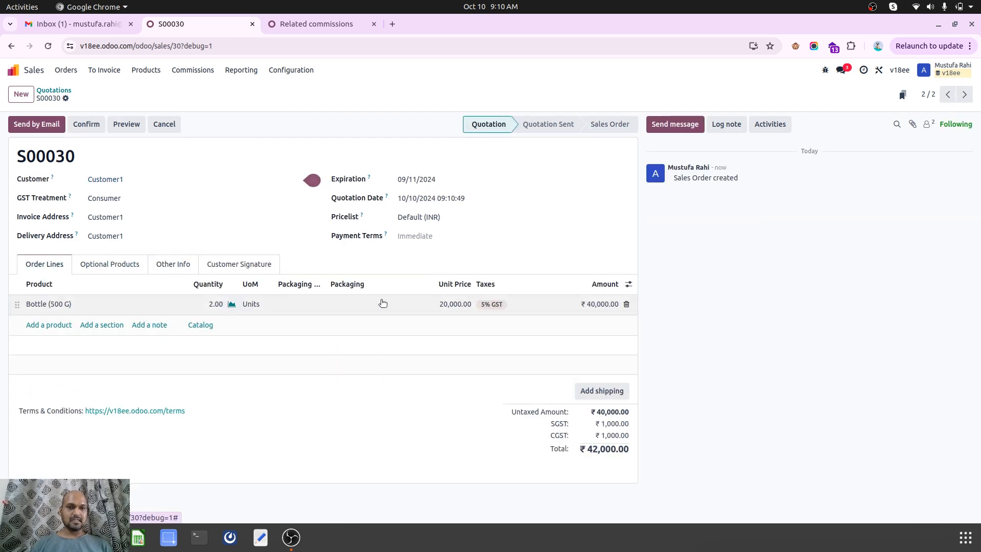
# Set the Bottle line's quantity to 4 and its unit price to 50,000 in the duplicated quotation.
pyautogui.click(212, 305)
pyautogui.write('4')
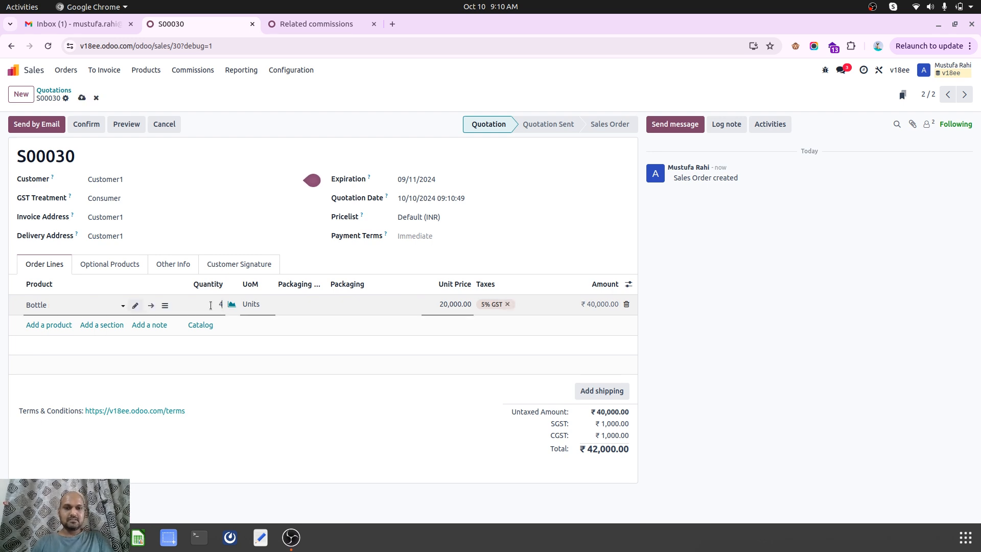
pyautogui.press('Tab')
pyautogui.press('Tab')
pyautogui.press('Tab')
pyautogui.press('Tab')
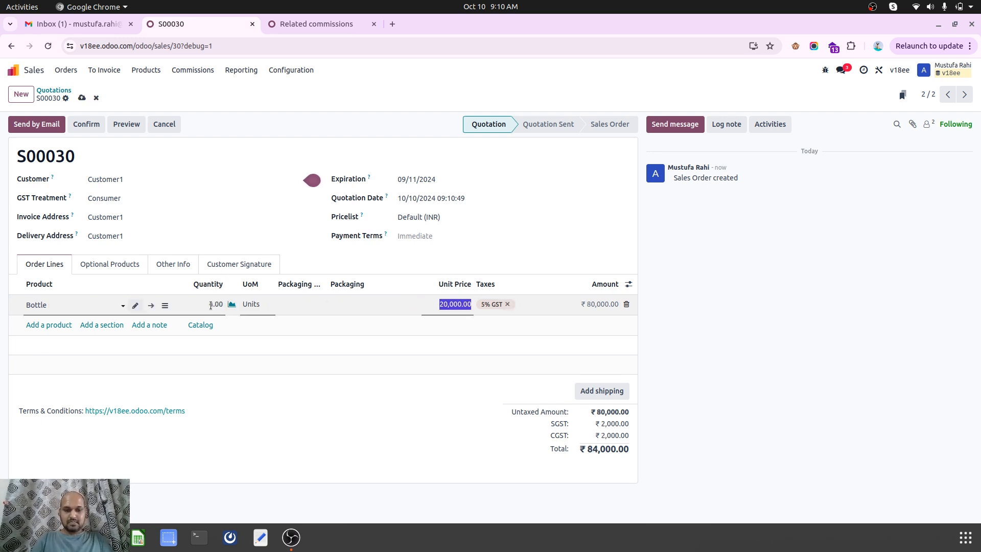
pyautogui.write('50000')
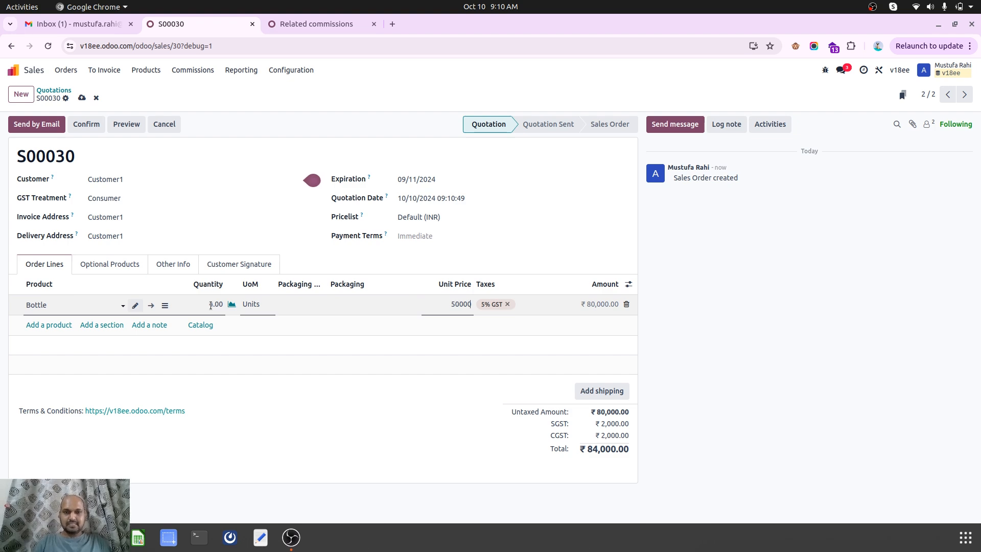
pyautogui.click(372, 252)
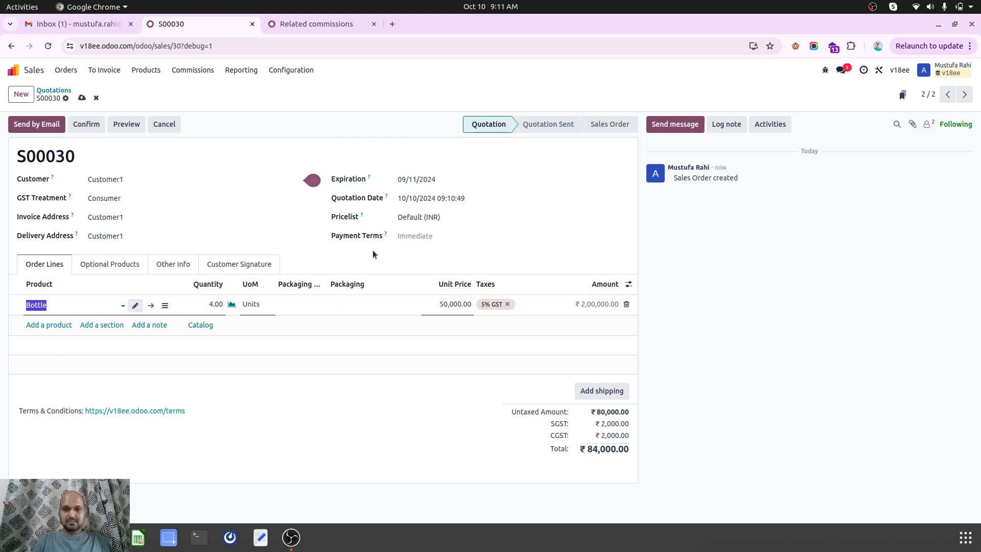
# Save the quotation, check its salesperson, and confirm it as a sales order.
pyautogui.click(84, 97)
pyautogui.click(169, 266)
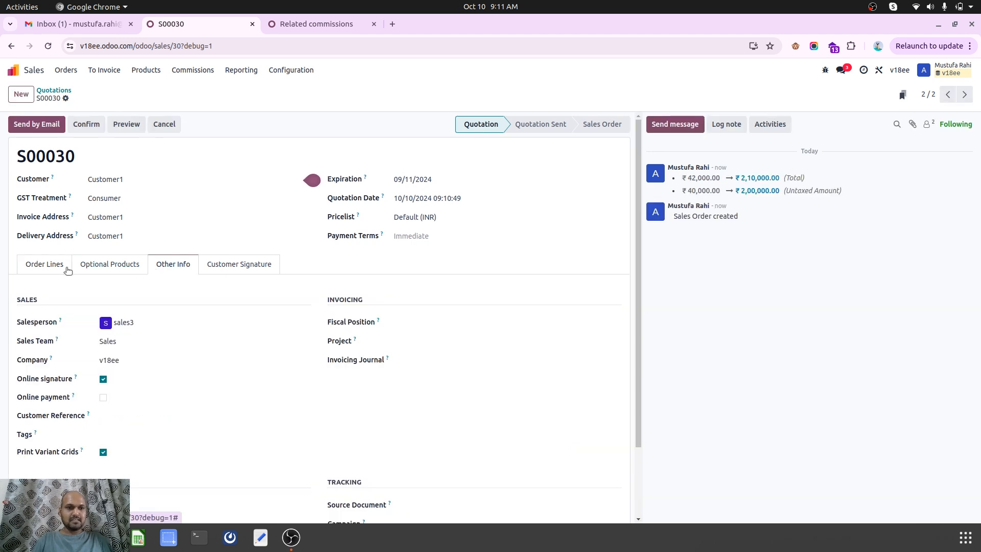
pyautogui.click(68, 271)
pyautogui.click(87, 124)
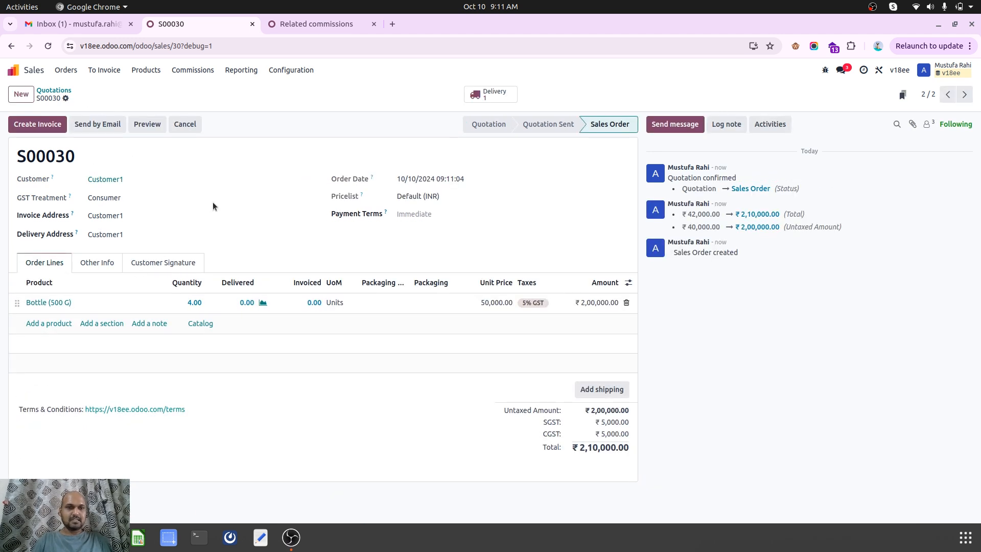
# Reload the related commissions and examine sales3's 2024 October achievement detail and commission record.
pyautogui.click(315, 23)
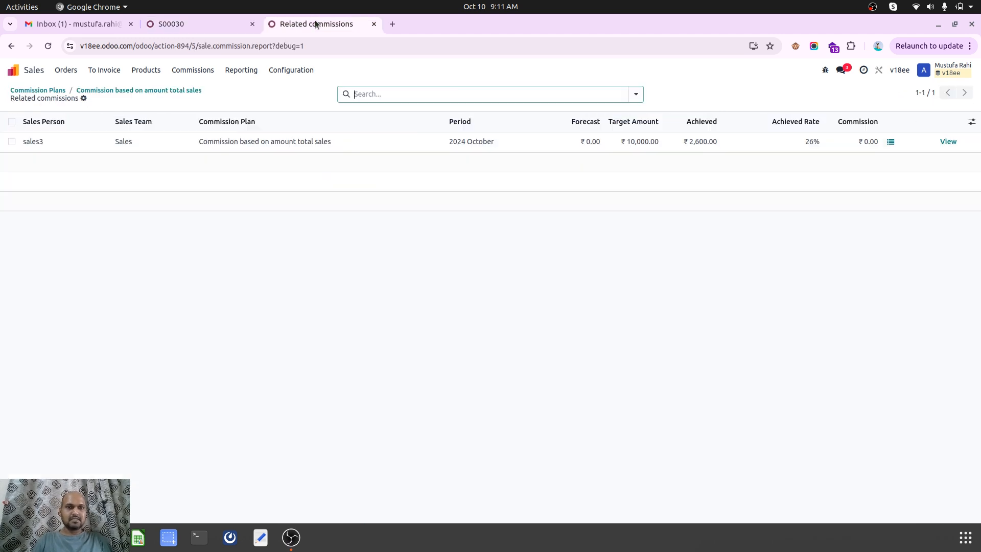
pyautogui.click(388, 90)
pyautogui.press('Return')
pyautogui.click(431, 94)
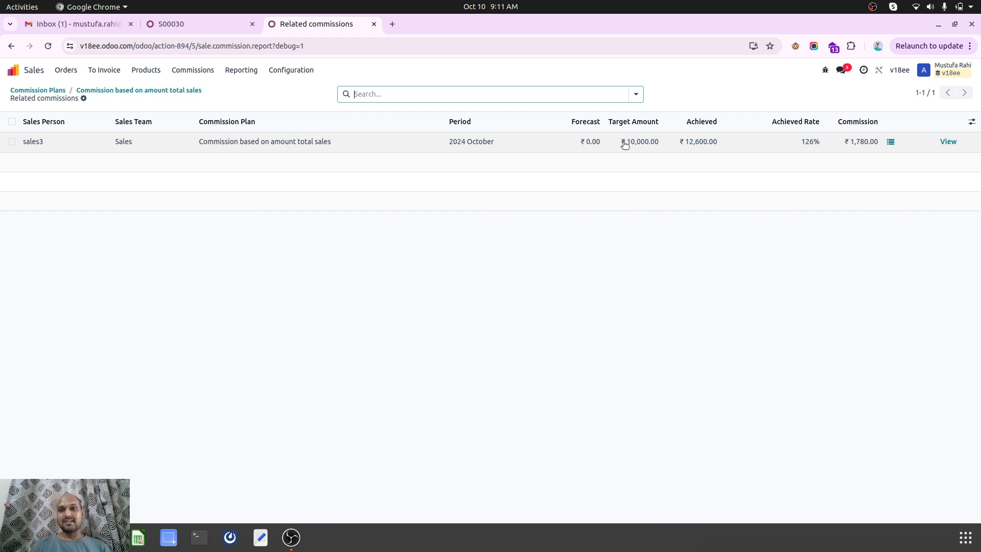
pyautogui.click(891, 143)
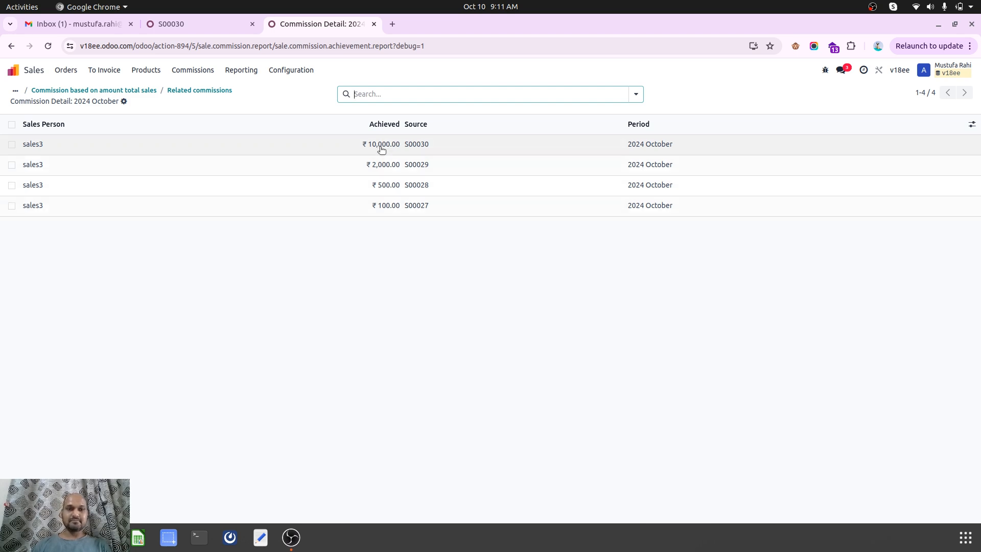
pyautogui.click(219, 90)
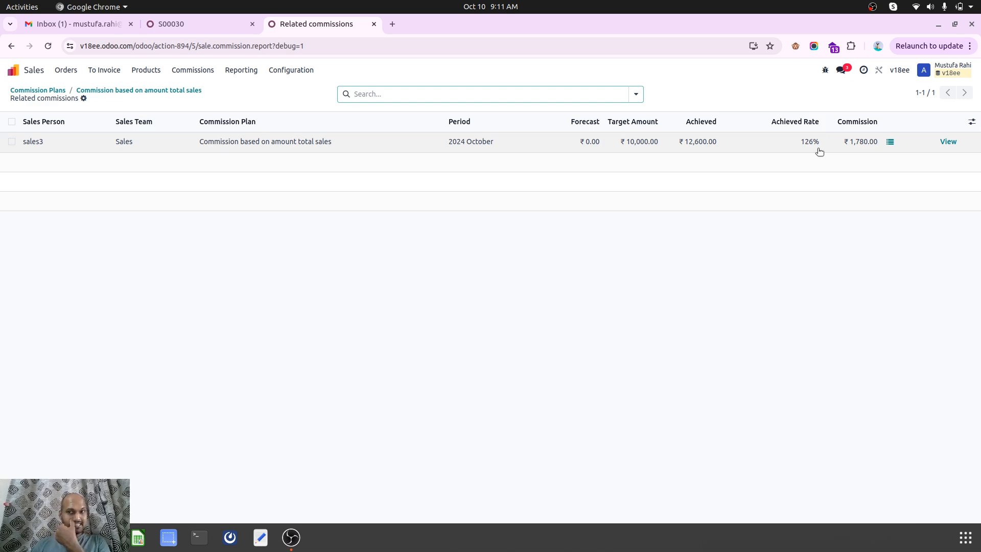
pyautogui.click(948, 142)
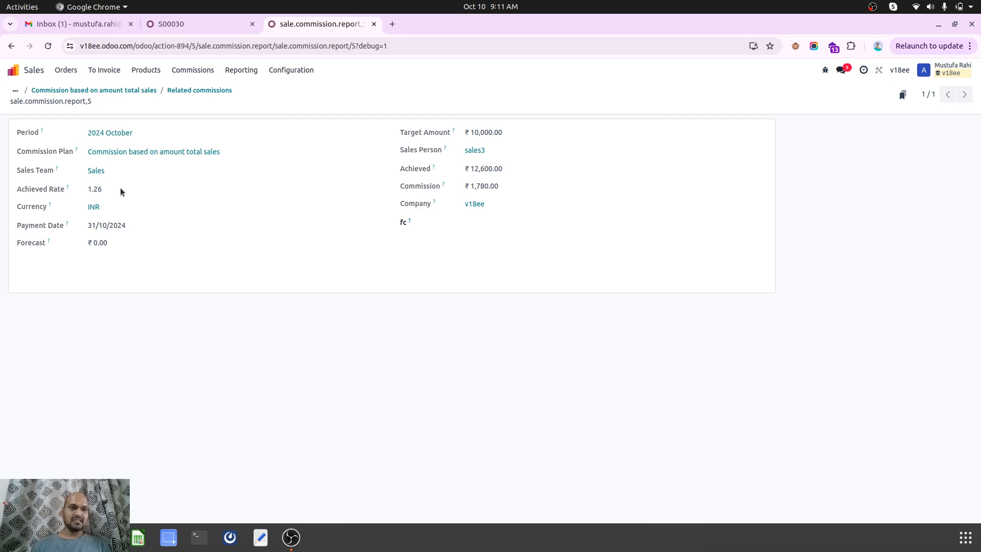
pyautogui.click(188, 90)
# Review the commission plan's commission levels, period targets, achievement rate and sales people.
pyautogui.click(142, 92)
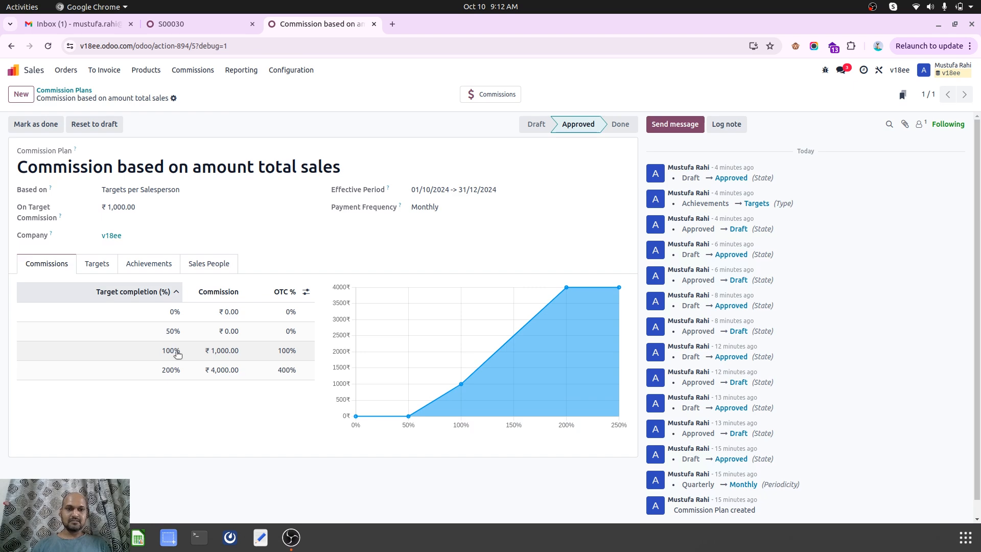
pyautogui.click(99, 264)
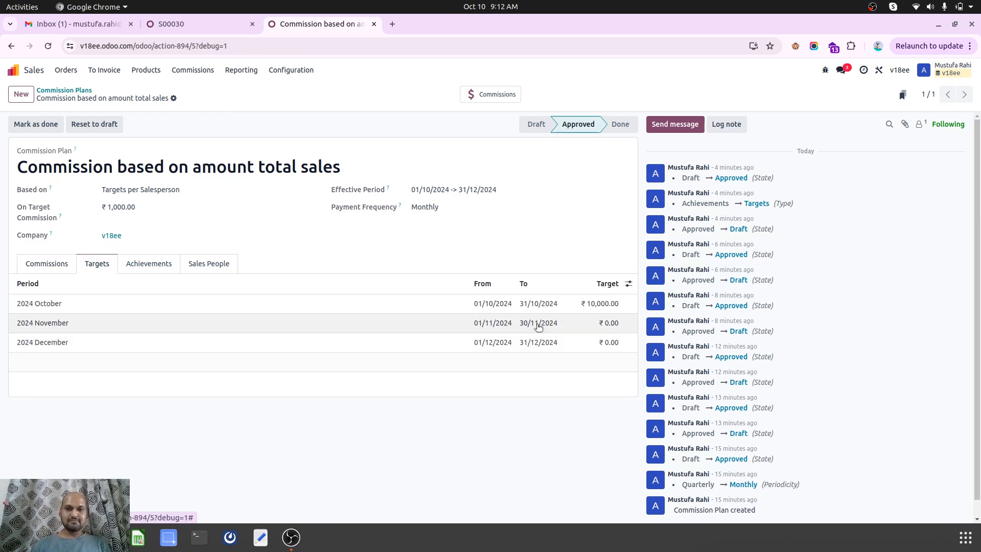
pyautogui.click(151, 262)
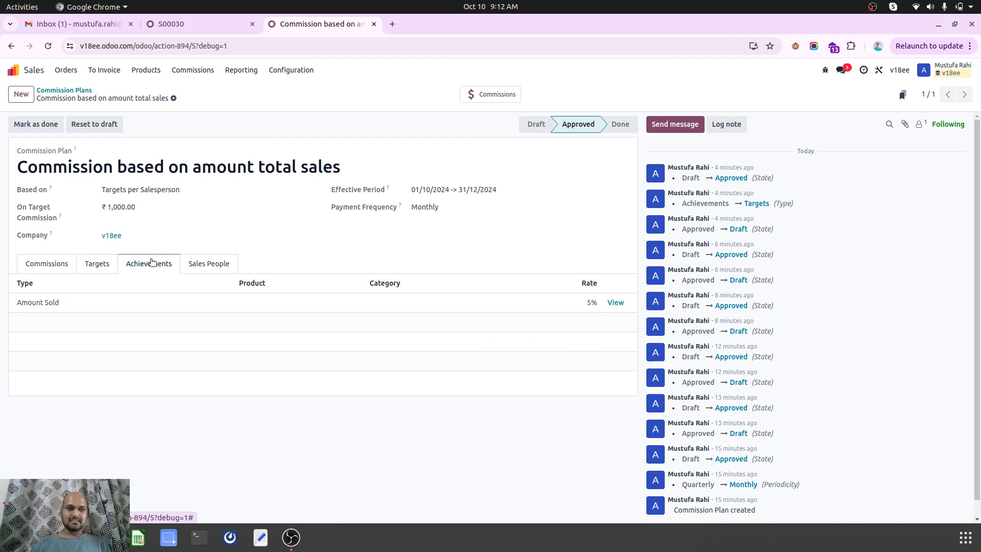
pyautogui.click(98, 265)
pyautogui.click(47, 265)
pyautogui.click(199, 265)
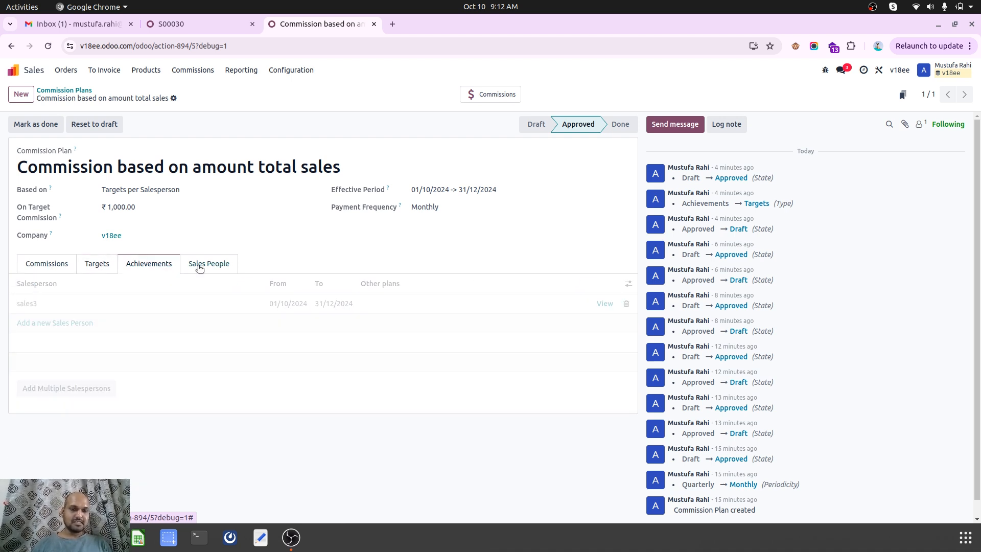
# Examine the plan's related commissions and sales3's October detail, comparing it with sales order S00030.
pyautogui.click(490, 93)
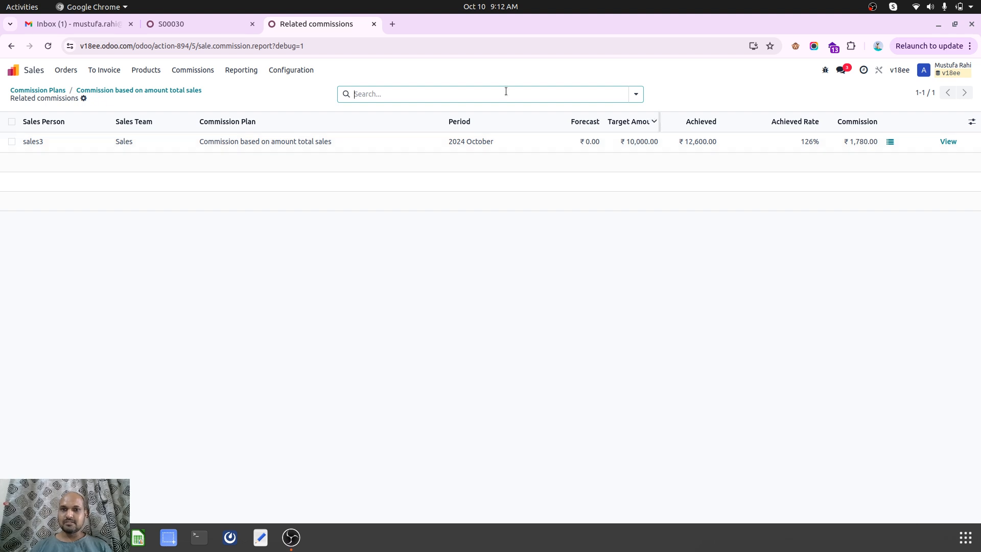
pyautogui.click(889, 142)
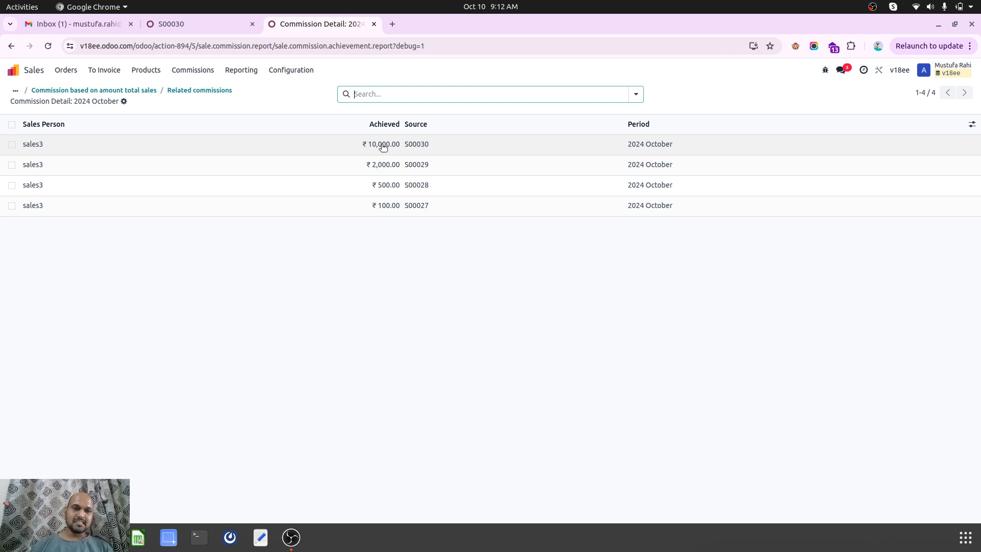
pyautogui.click(176, 24)
pyautogui.click(316, 24)
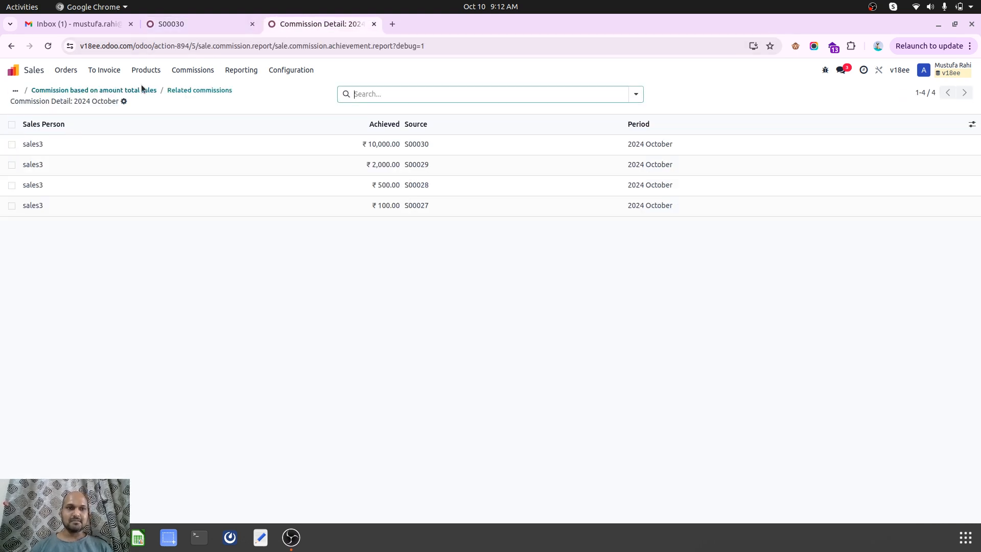
# Return to the commission plan and recheck its targets, achievement rate and commission levels per target completion.
pyautogui.click(137, 90)
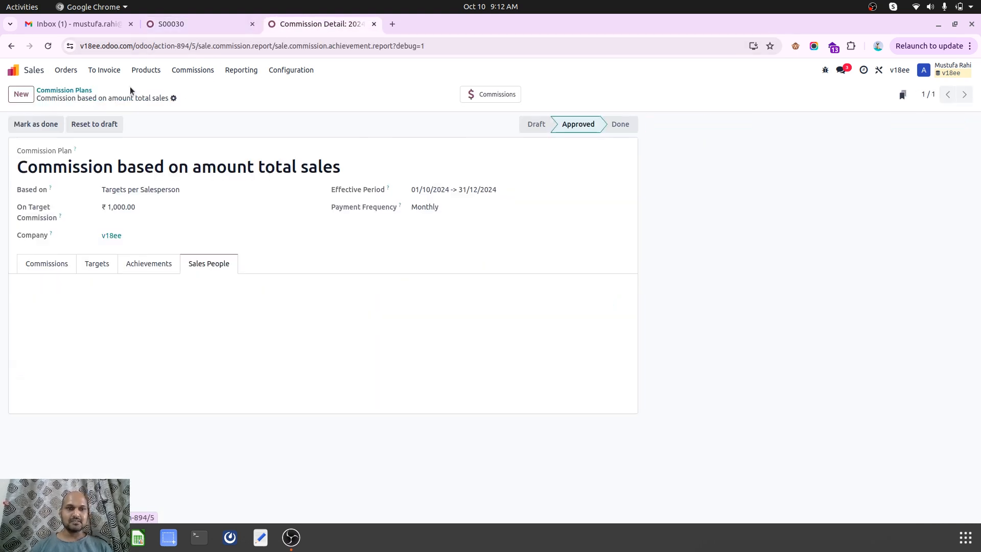
pyautogui.click(73, 262)
pyautogui.click(99, 267)
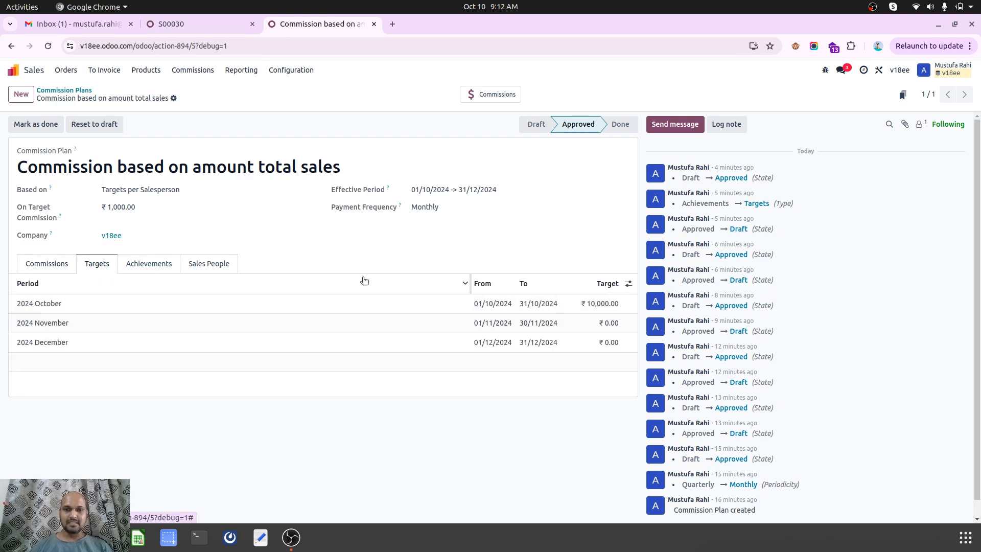
pyautogui.click(164, 266)
pyautogui.click(58, 266)
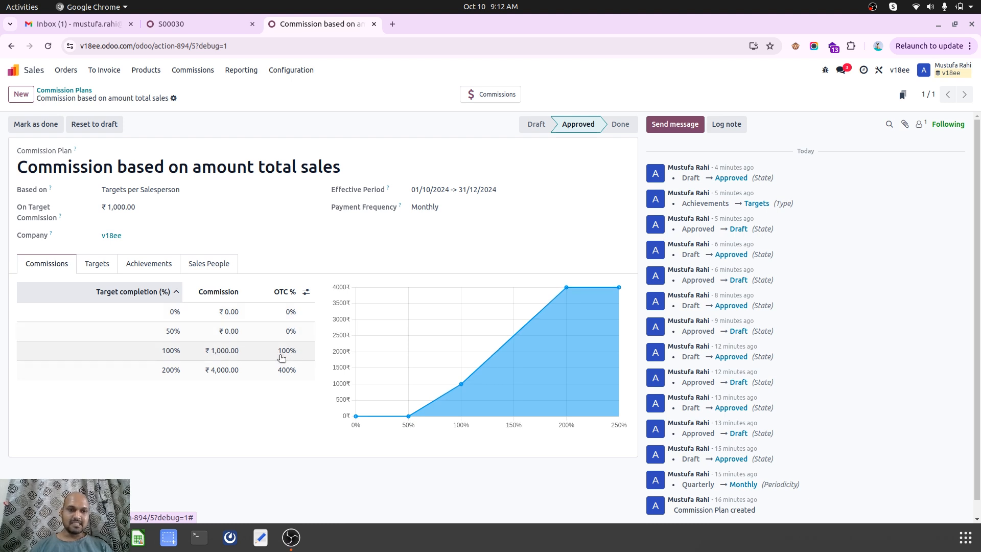
pyautogui.moveTo(284, 293)
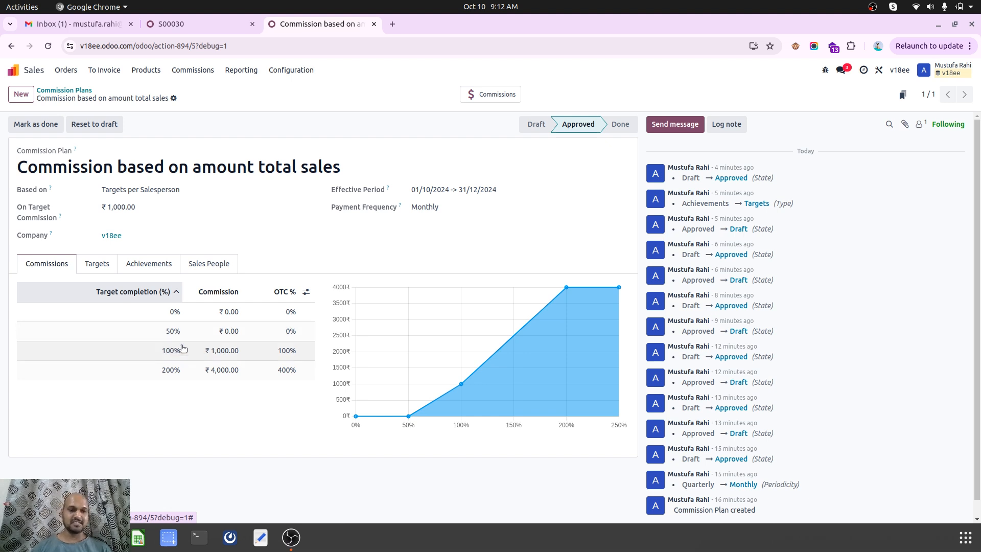
# Trace sales3's October commission detail to source order S00030 and return to the related commissions.
pyautogui.click(477, 96)
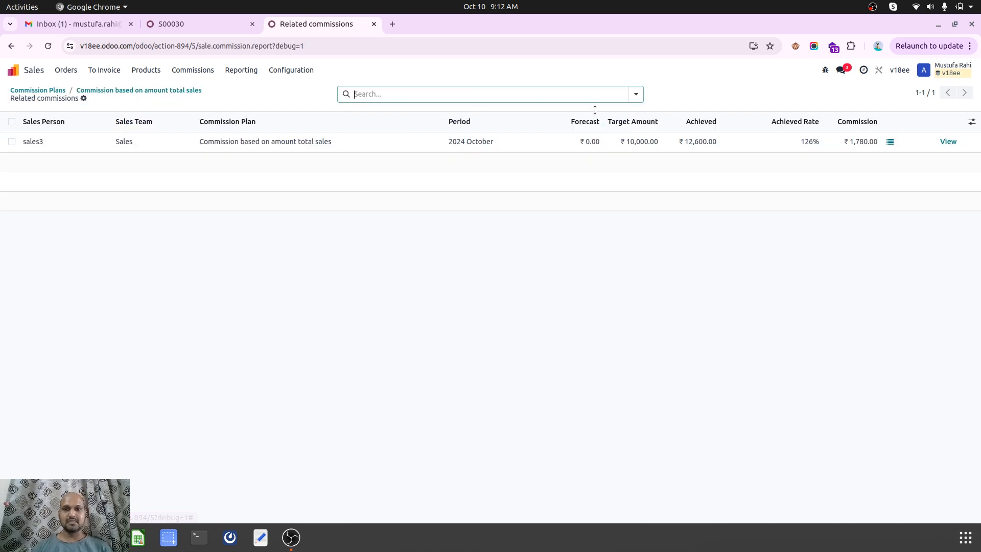
pyautogui.click(890, 142)
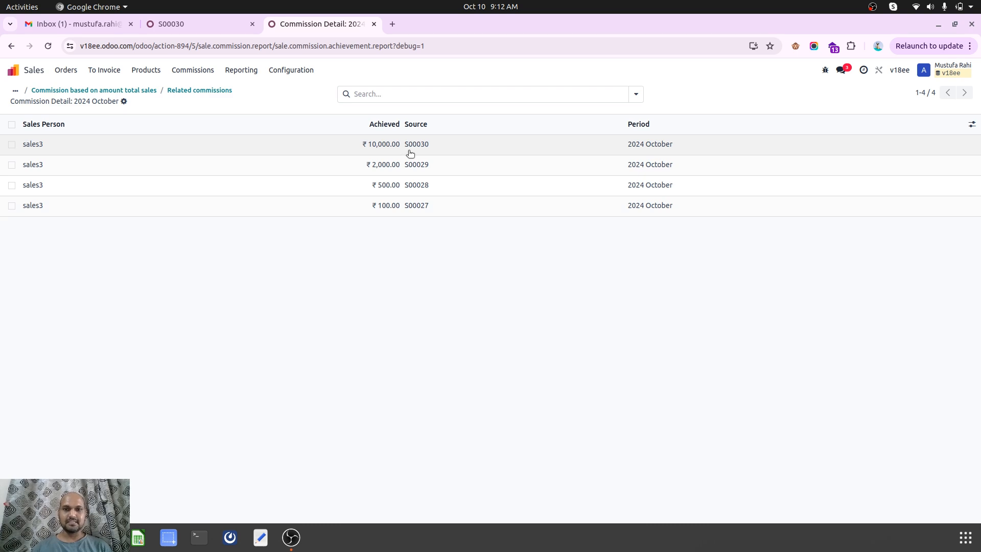
pyautogui.click(378, 150)
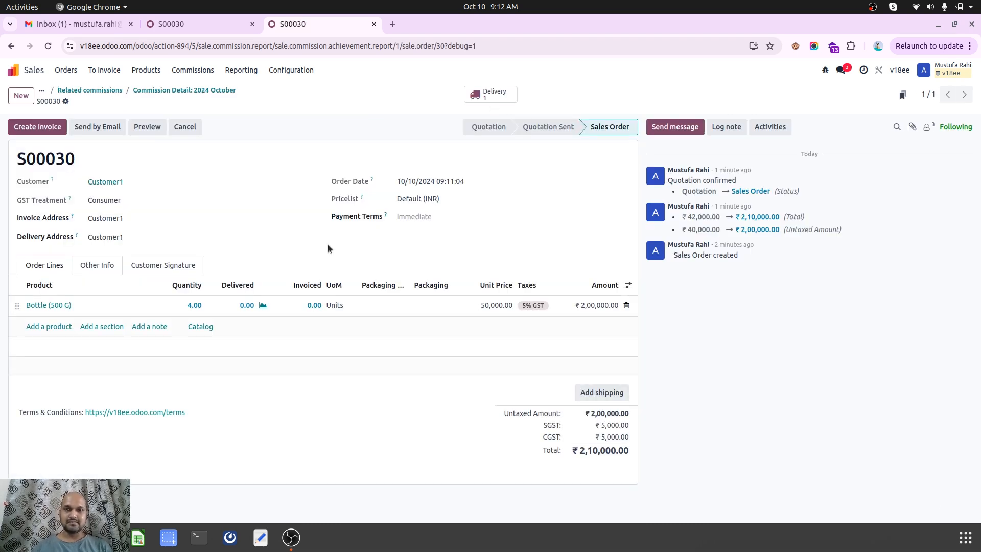
pyautogui.click(113, 90)
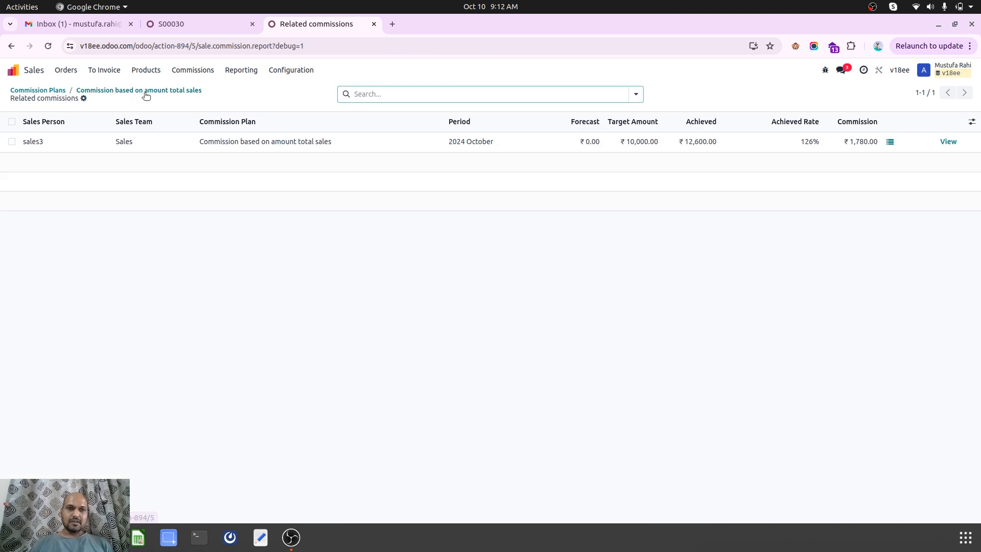
# Reset the commission plan to draft and set the Amount Sold achievement rate to 100%.
pyautogui.click(140, 91)
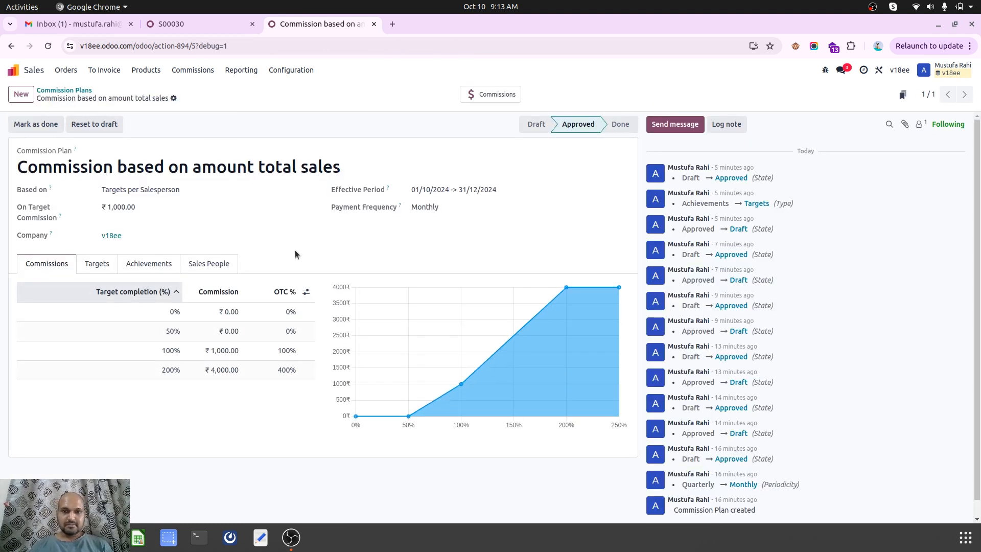
pyautogui.click(143, 260)
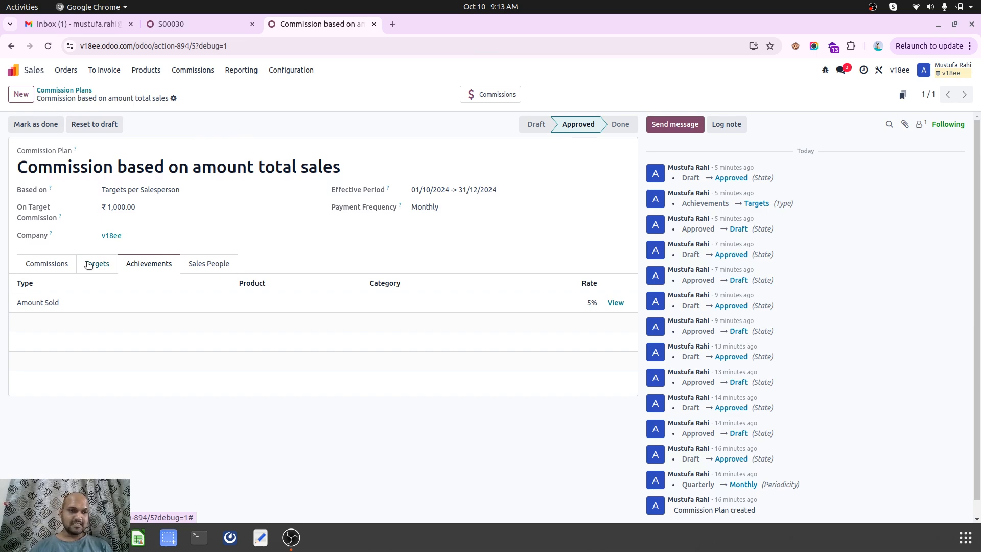
pyautogui.click(116, 125)
pyautogui.click(568, 307)
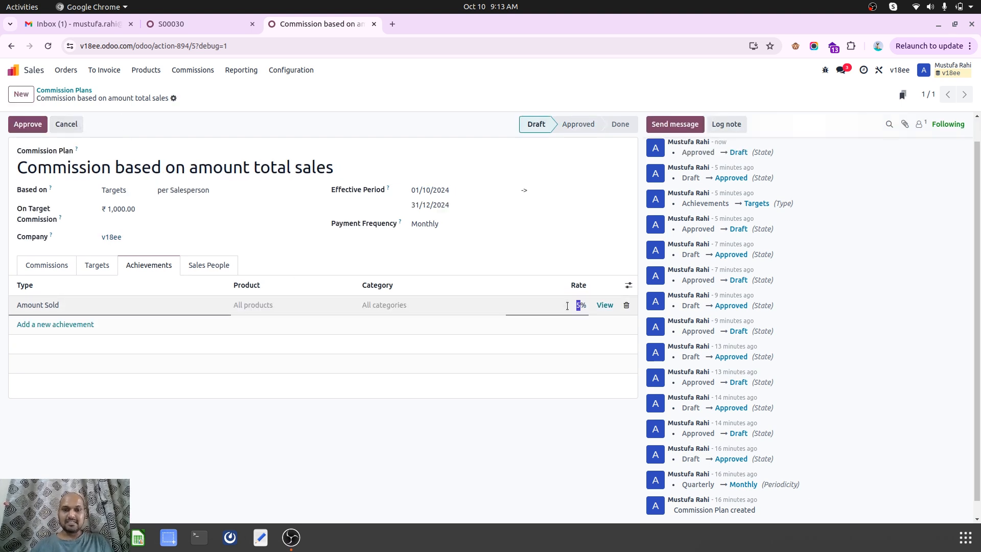
pyautogui.write('100')
pyautogui.click(511, 248)
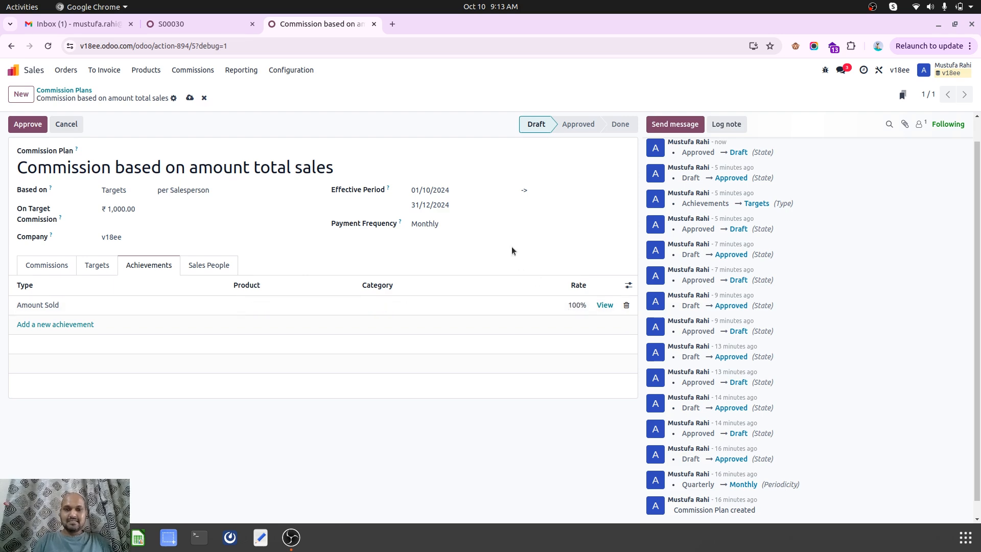
# Approve the commission plan, check sales3's related commission, and return to the plan.
pyautogui.click(49, 265)
pyautogui.click(28, 124)
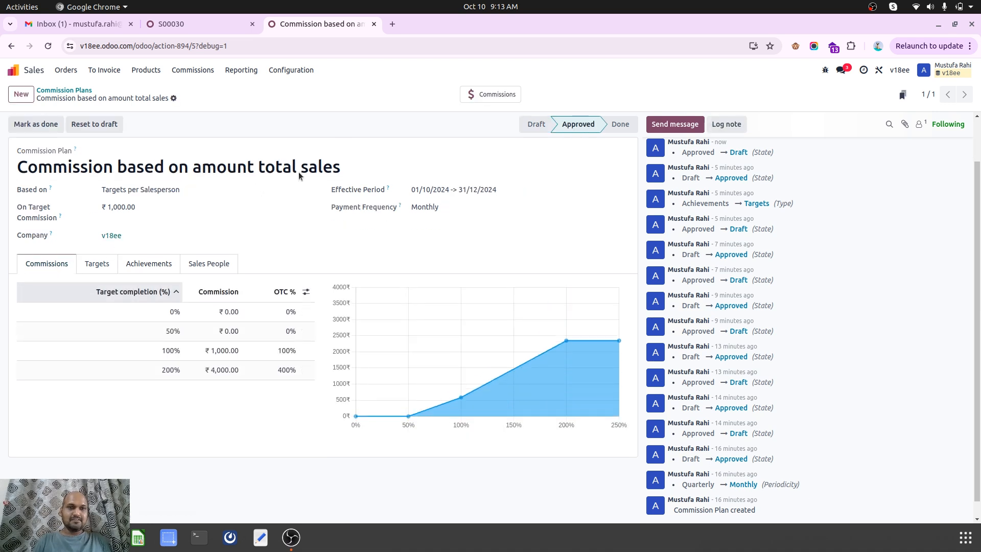
pyautogui.click(493, 97)
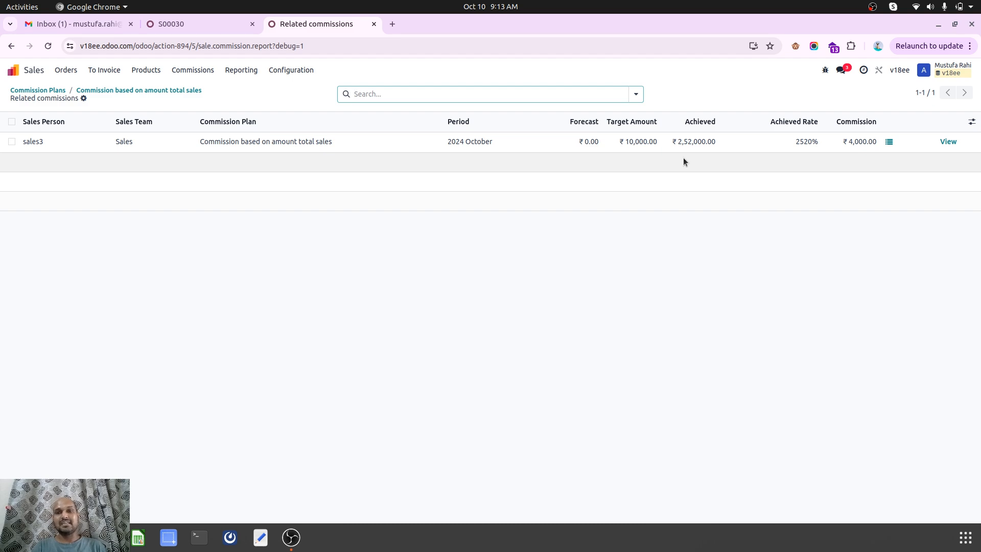
pyautogui.click(149, 92)
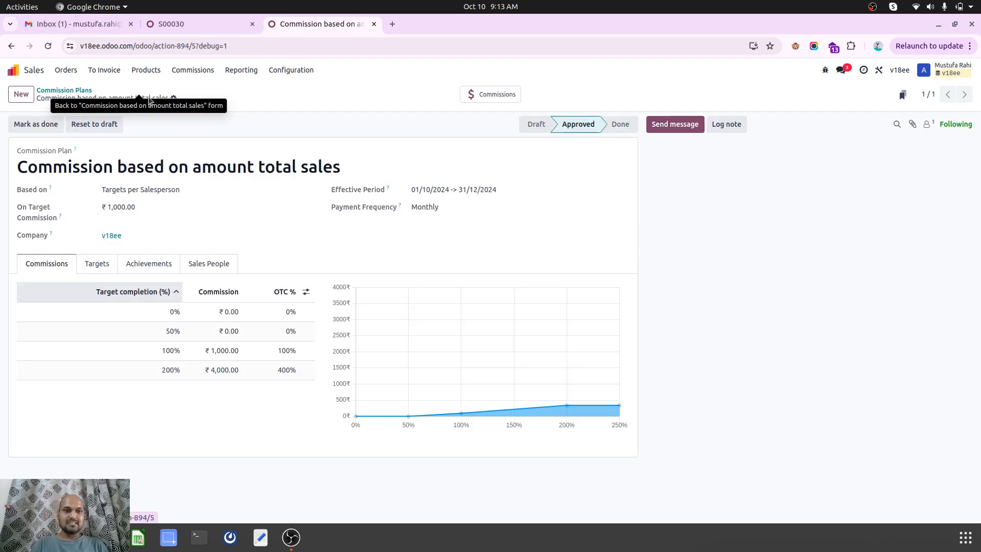
# Check the commission plan's achievement rate and compare it with sales order S00030.
pyautogui.click(130, 263)
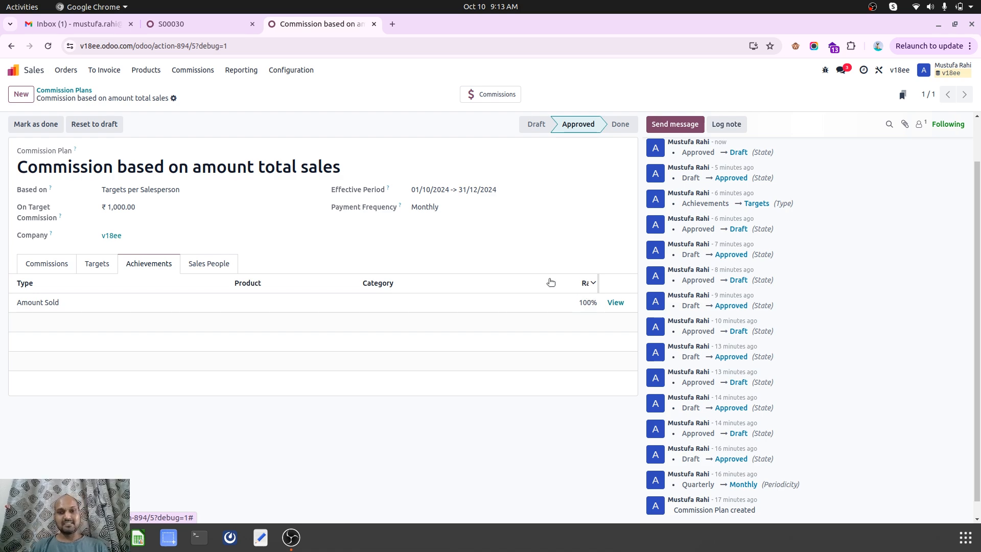
pyautogui.click(210, 23)
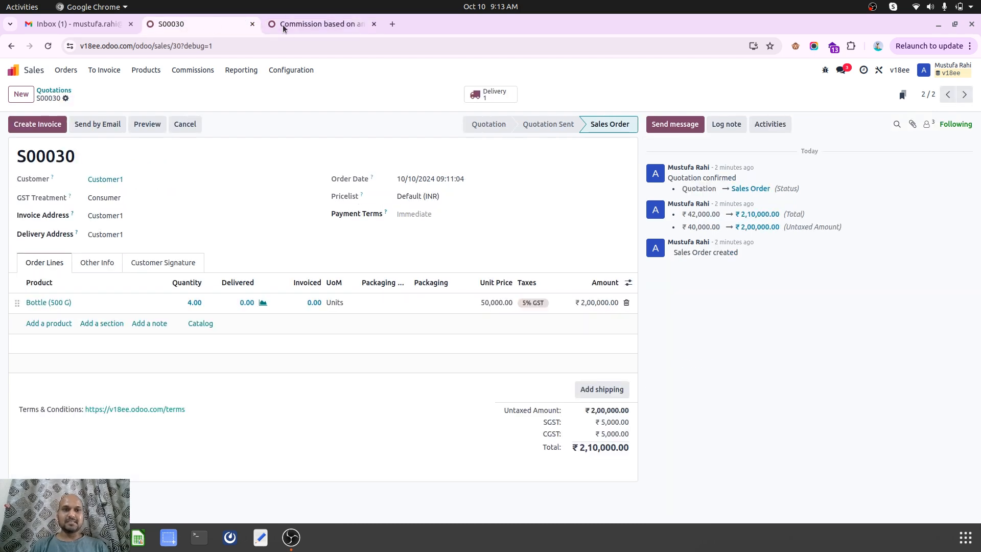
pyautogui.click(283, 25)
# Examine sales3's related commission and the source orders in its October detail, rechecking order S00030.
pyautogui.click(498, 95)
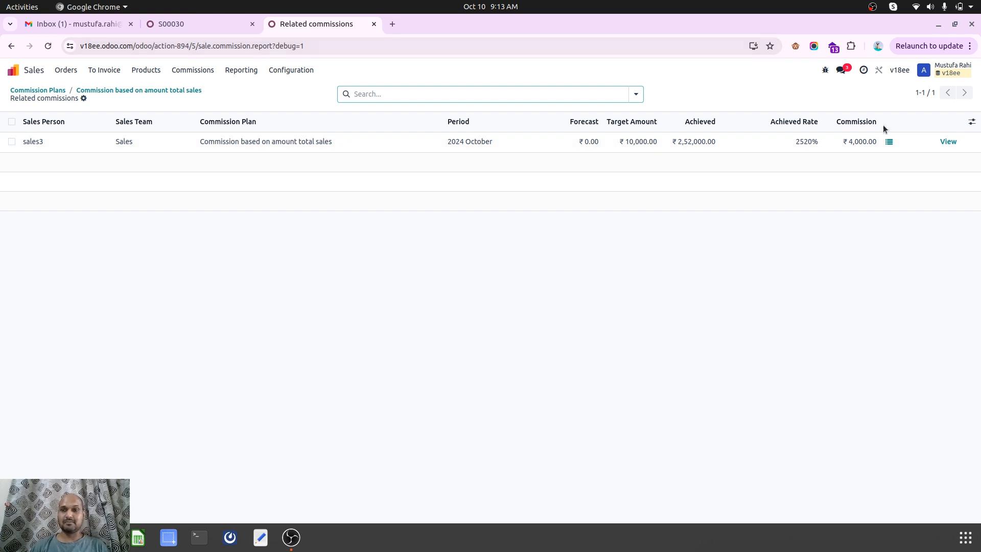
pyautogui.click(888, 142)
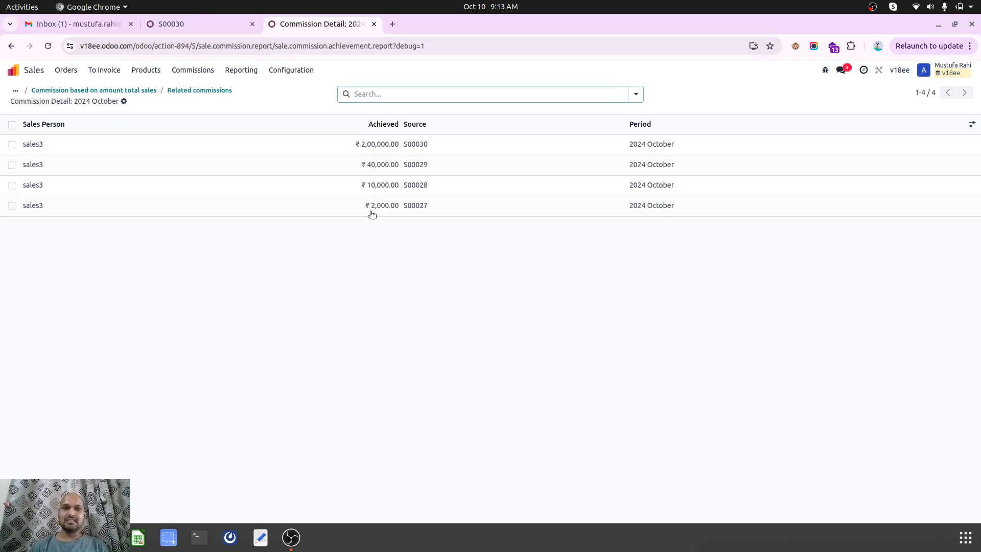
pyautogui.click(183, 90)
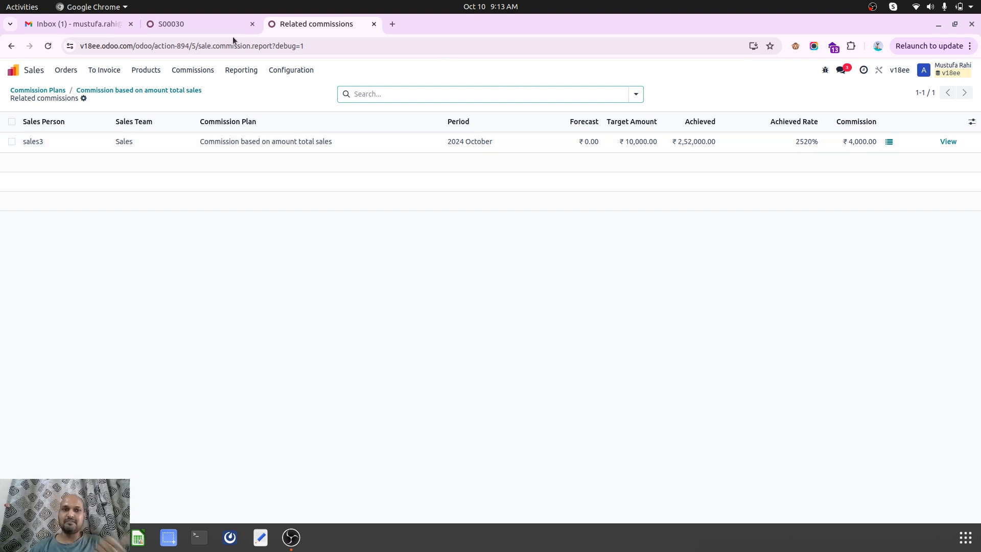
pyautogui.click(174, 25)
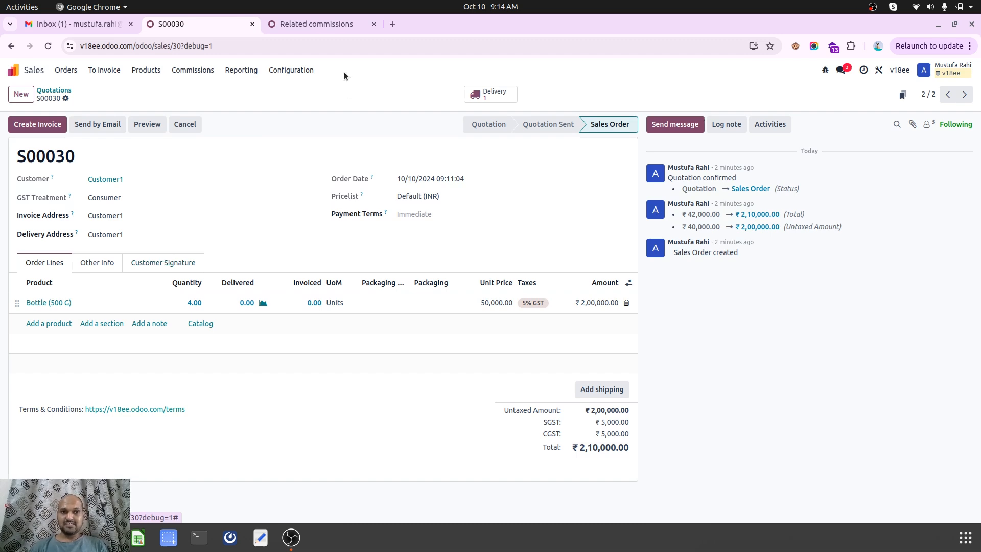
pyautogui.click(317, 25)
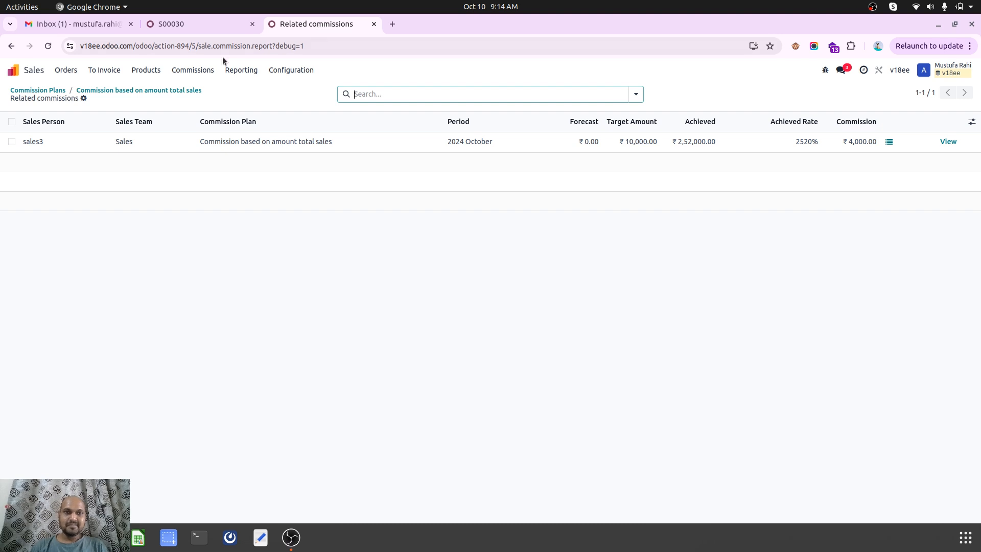
# Return to the commission plan and review its commission levels per target completion, monthly targets and achievement rate.
pyautogui.click(172, 91)
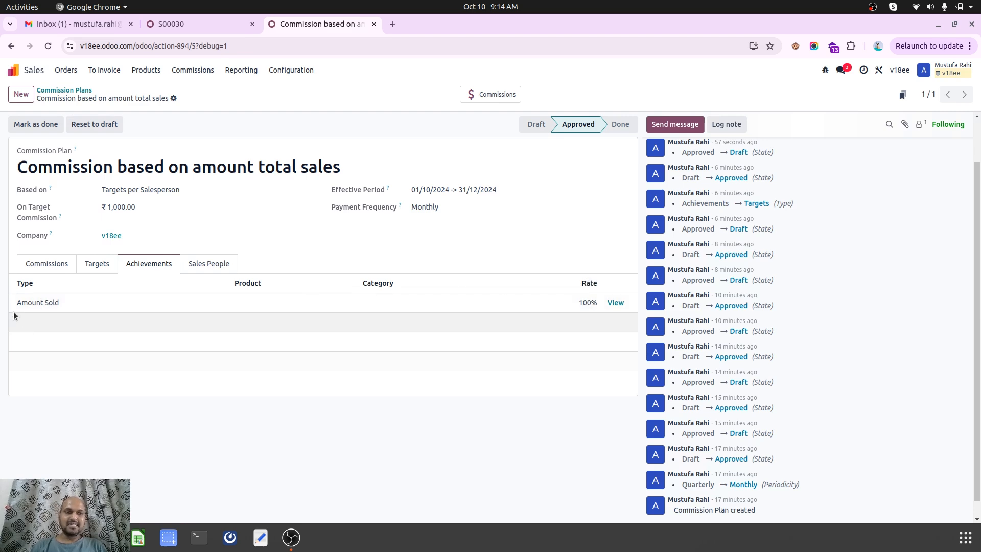
pyautogui.click(38, 264)
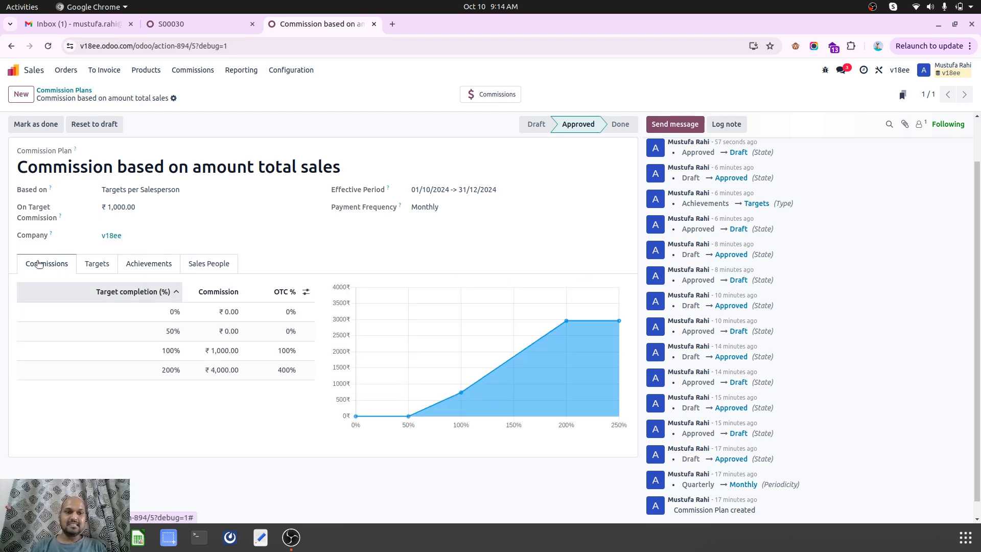
pyautogui.click(101, 266)
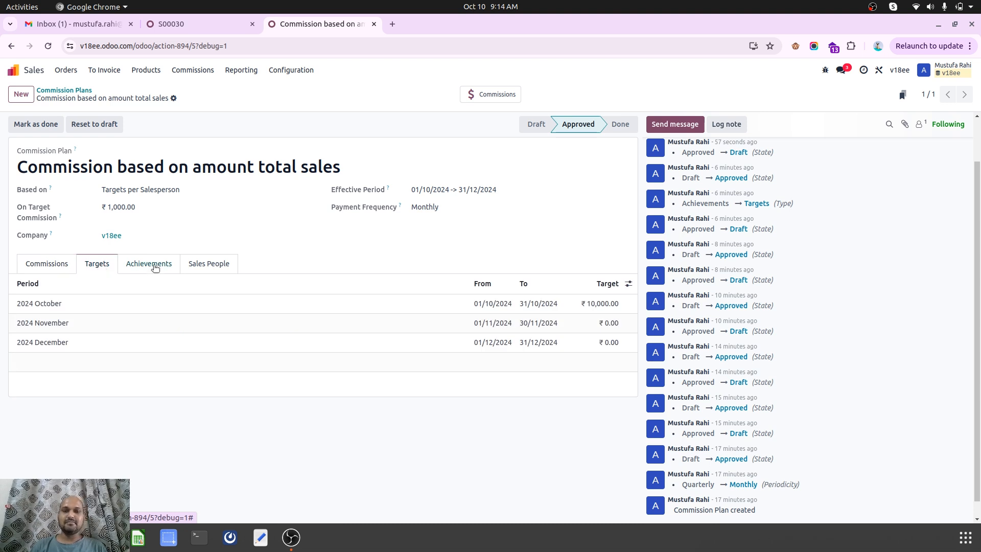
pyautogui.click(49, 266)
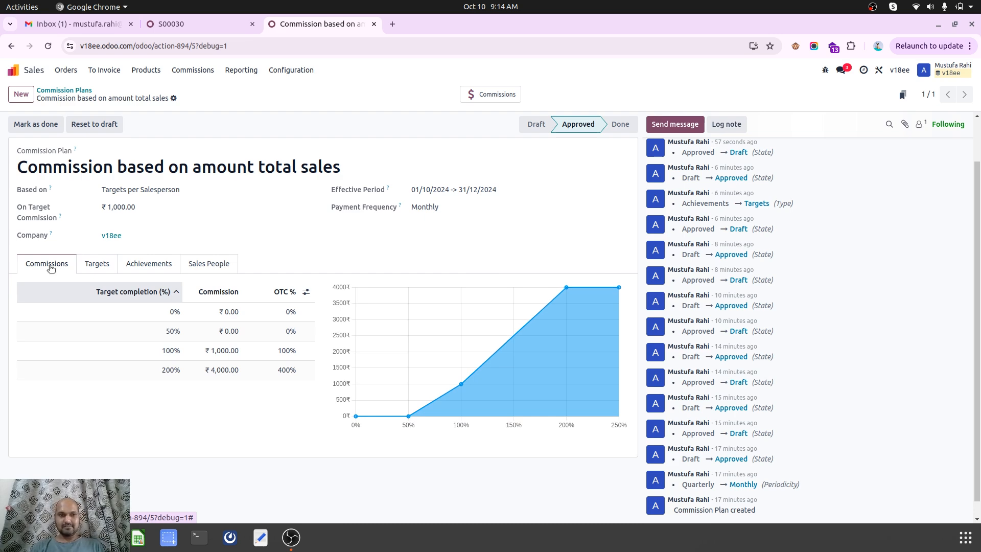
pyautogui.click(104, 267)
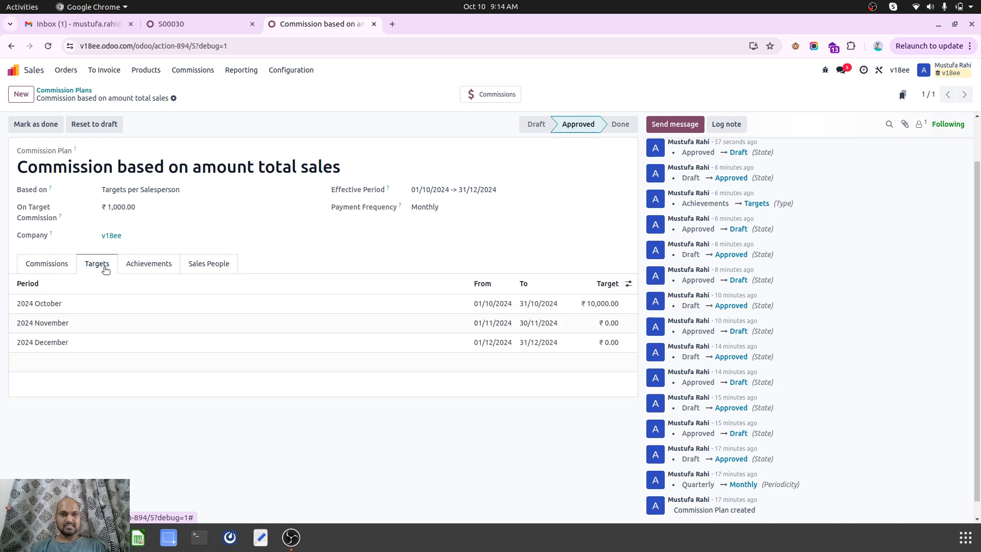
pyautogui.click(151, 266)
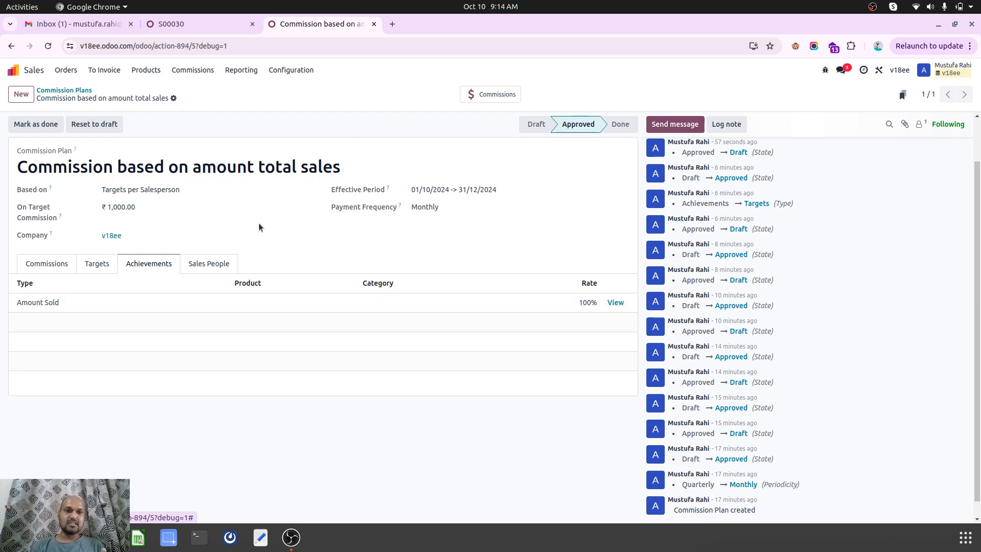
pyautogui.click(96, 263)
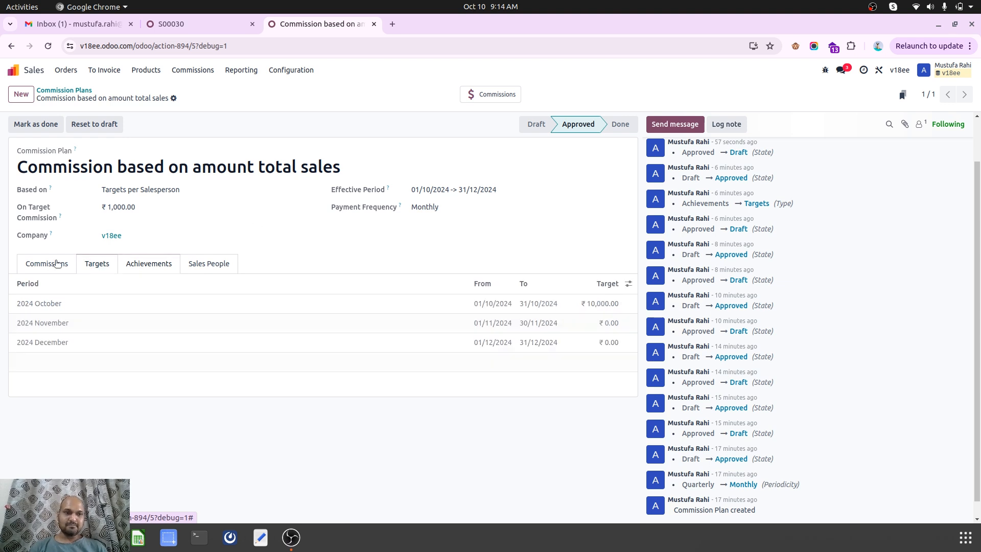
pyautogui.click(47, 263)
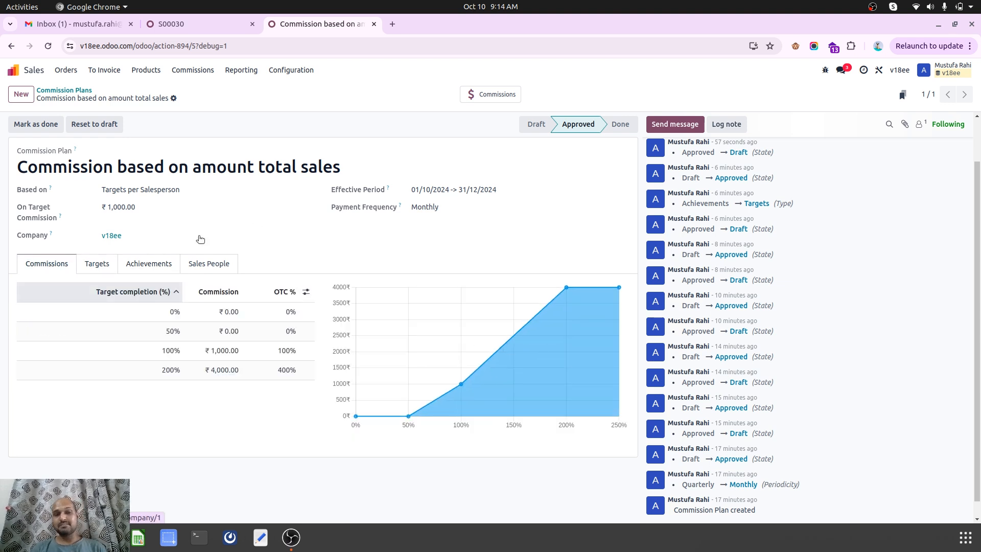
pyautogui.click(99, 265)
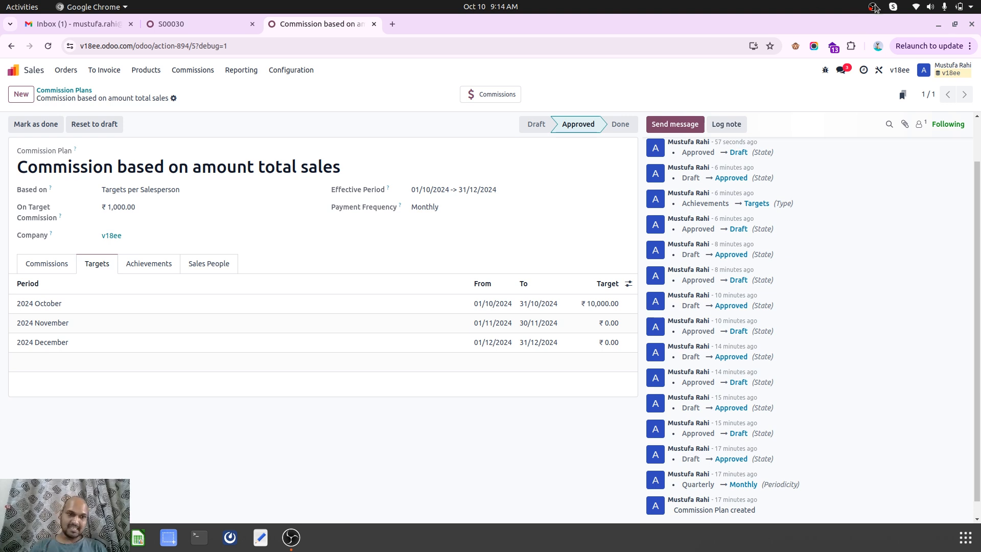
pyautogui.click(63, 263)
# Start a new commission plan and examine the achievement types available for its Amount Invoiced line.
pyautogui.click(30, 95)
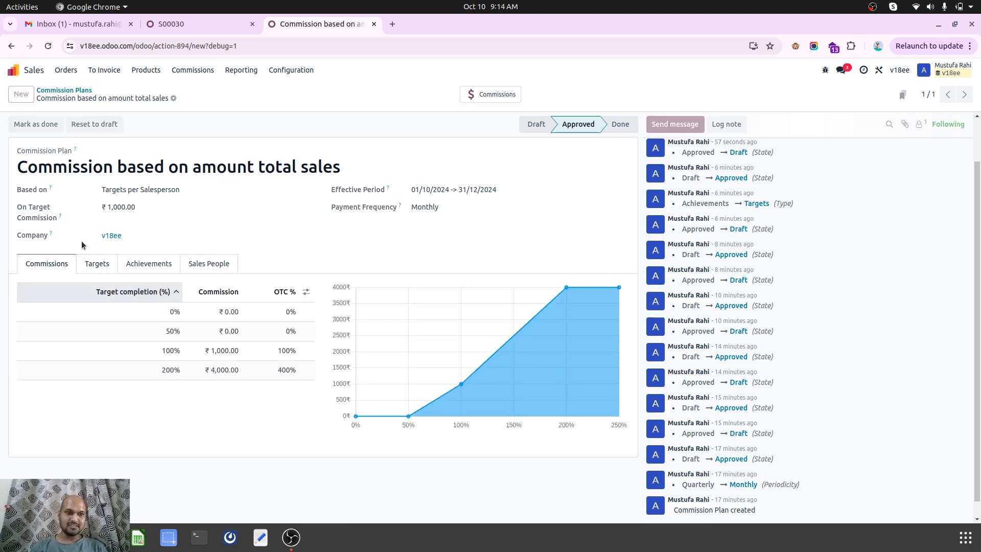
pyautogui.click(72, 289)
pyautogui.click(70, 289)
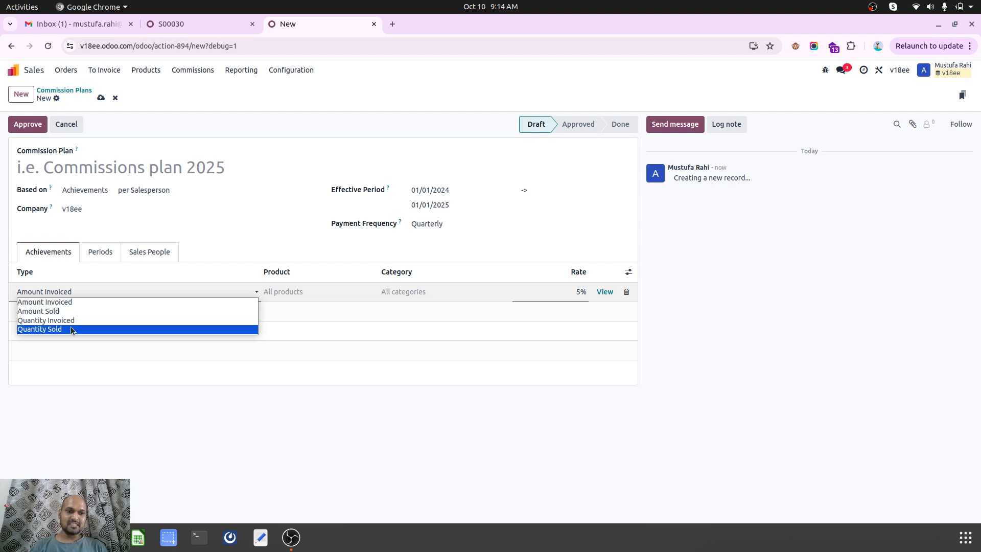
pyautogui.click(230, 248)
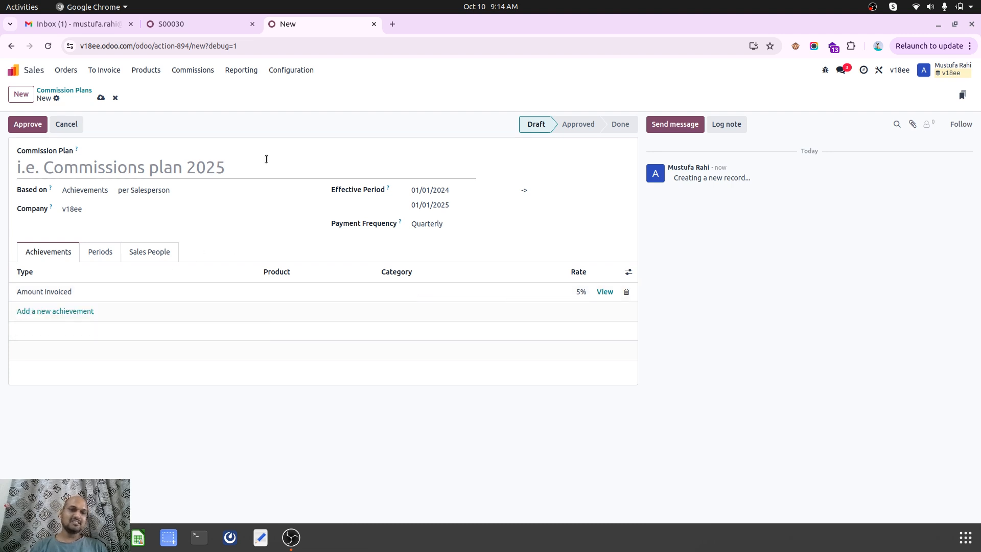